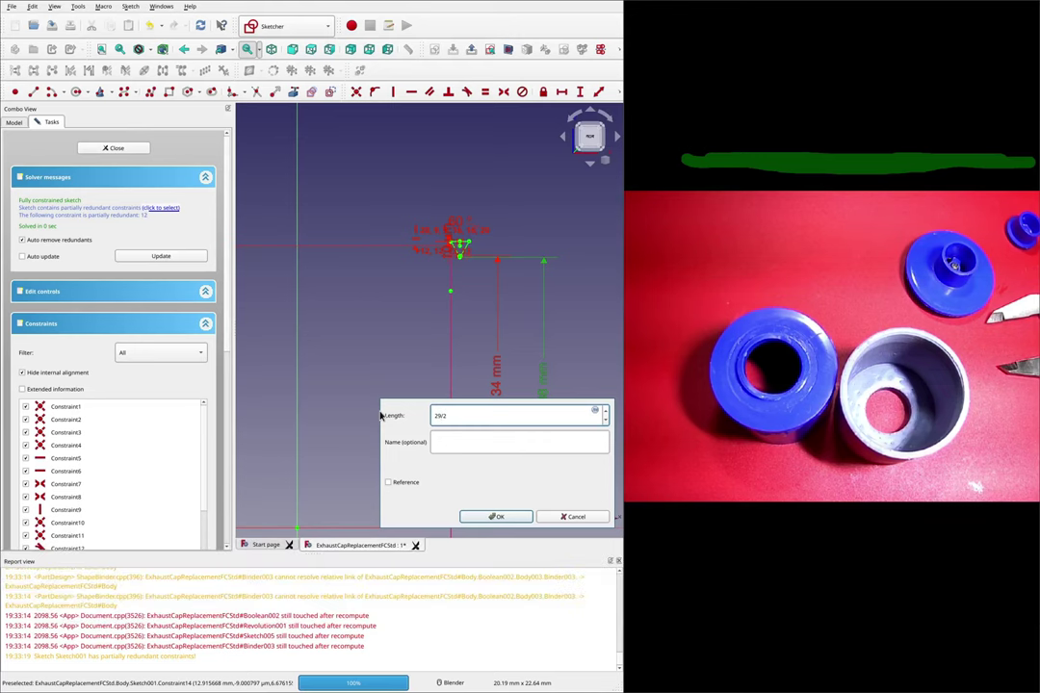
Step: Try to set the 14.08 mm vertical distance of the small thread profile to 29/2, dismiss the error and close the sketch
{"action": "key", "text": "Return"}
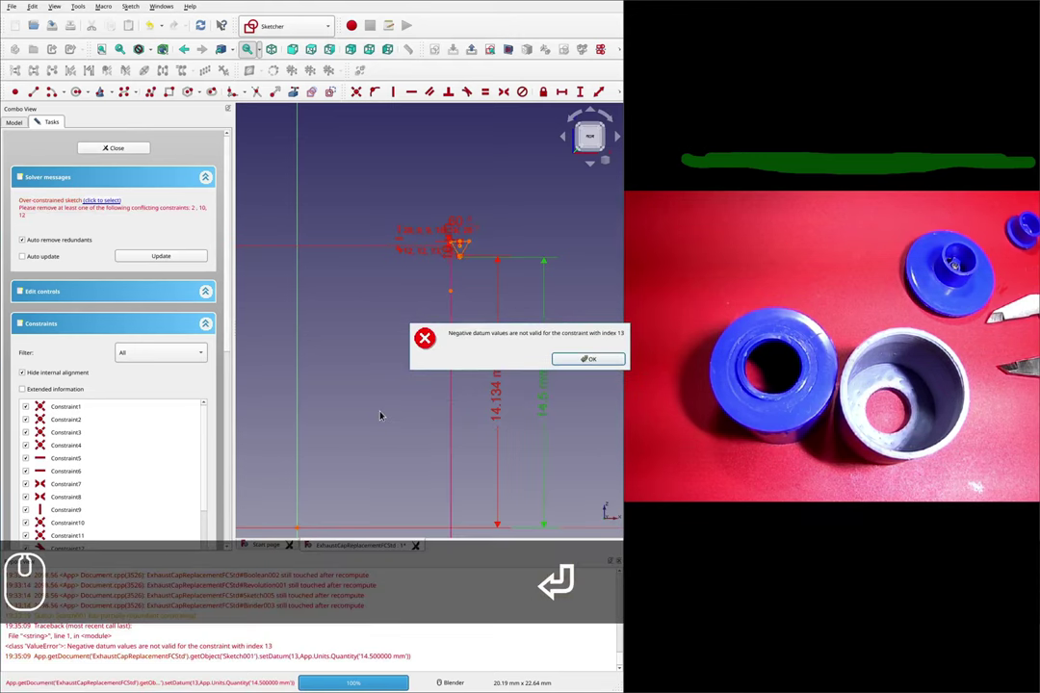
{"action": "left_click", "coordinate": [589, 359]}
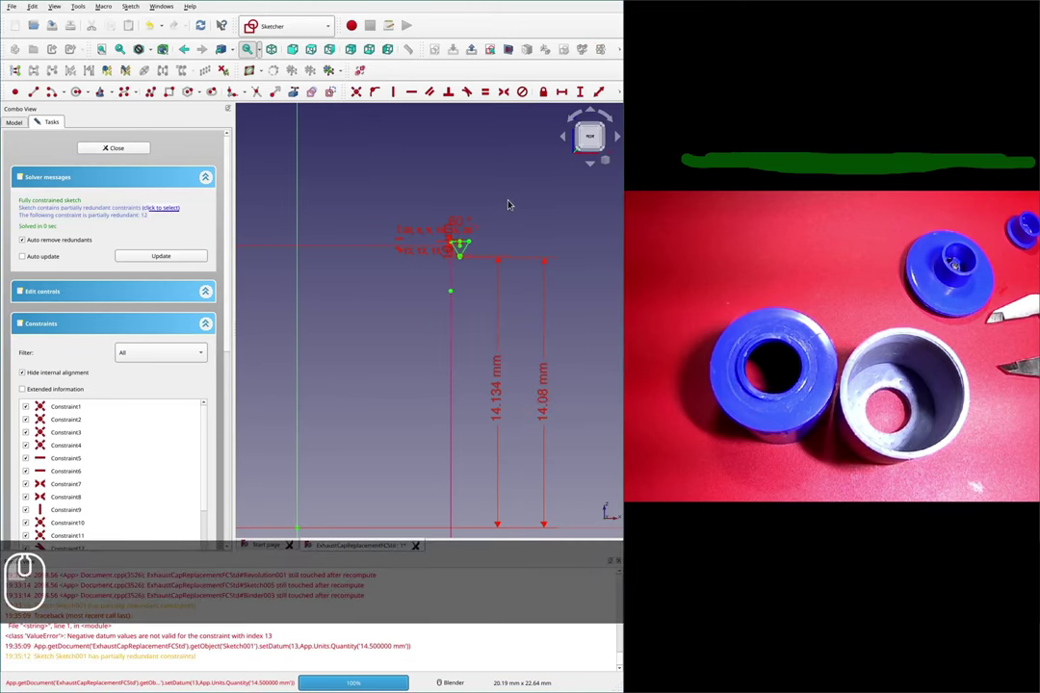
{"action": "scroll", "coordinate": [407, 224], "scroll_direction": "up", "scroll_amount": 5}
{"action": "scroll", "coordinate": [389, 226], "scroll_direction": "up", "scroll_amount": 2}
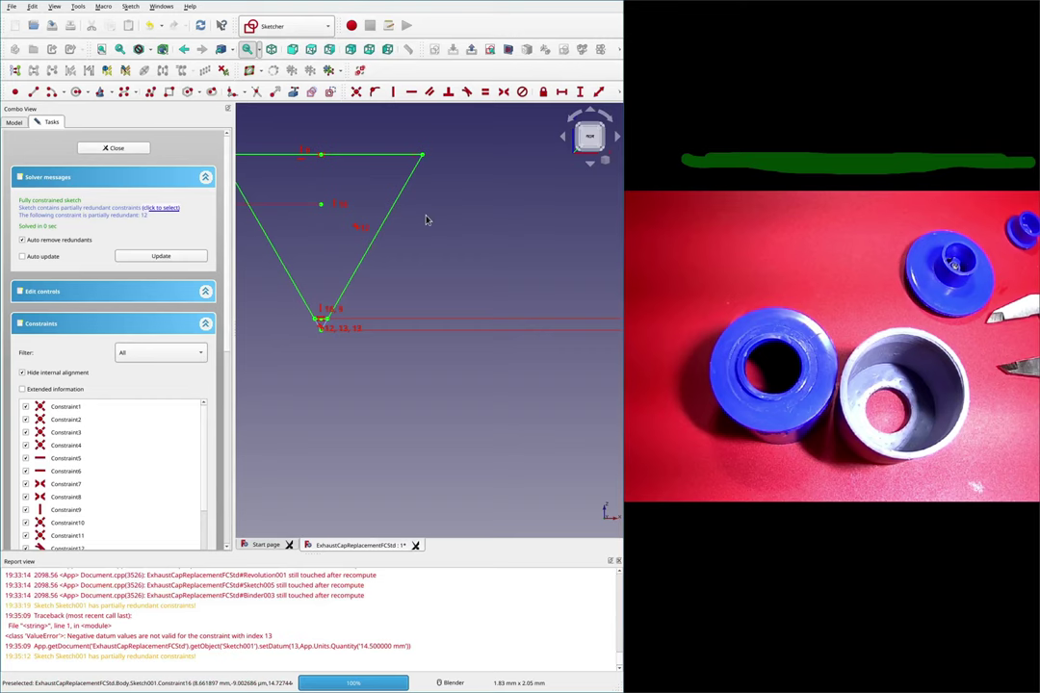
{"action": "scroll", "coordinate": [422, 213], "scroll_direction": "down", "scroll_amount": 6}
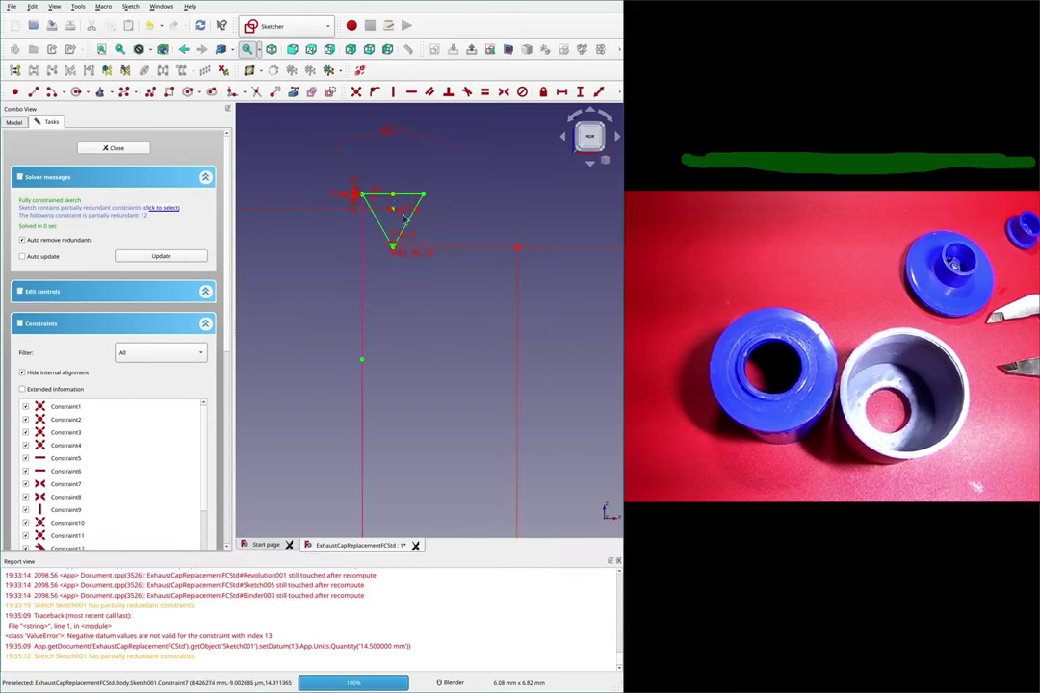
{"action": "scroll", "coordinate": [386, 273], "scroll_direction": "down", "scroll_amount": 2}
{"action": "scroll", "coordinate": [387, 272], "scroll_direction": "down", "scroll_amount": 3}
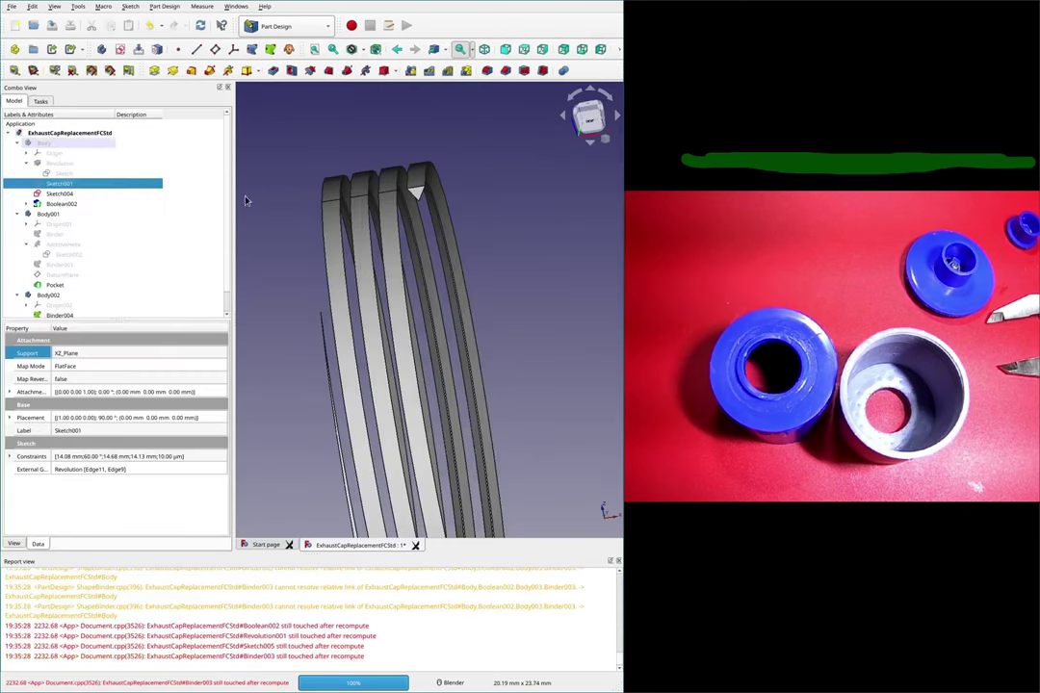
Step: Examine the helical threads of Body002 and Body001 from several angles, including where the larger thread's profile ends
{"action": "scroll", "coordinate": [69, 268], "scroll_direction": "down", "scroll_amount": 1}
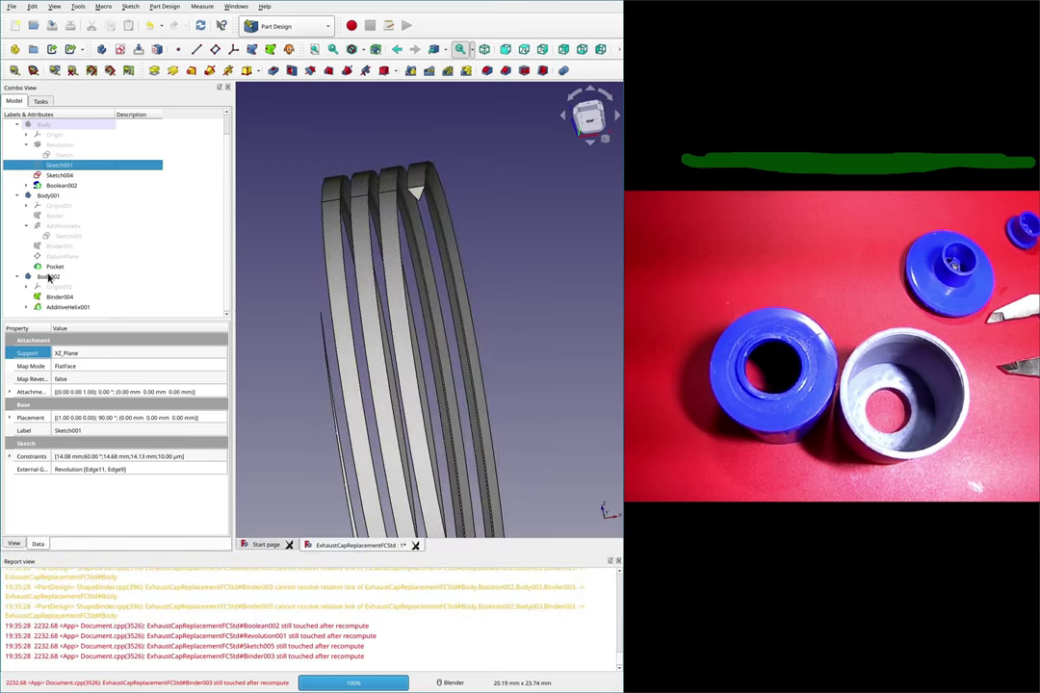
{"action": "left_click", "coordinate": [50, 276]}
{"action": "scroll", "coordinate": [344, 221], "scroll_direction": "down", "scroll_amount": 5}
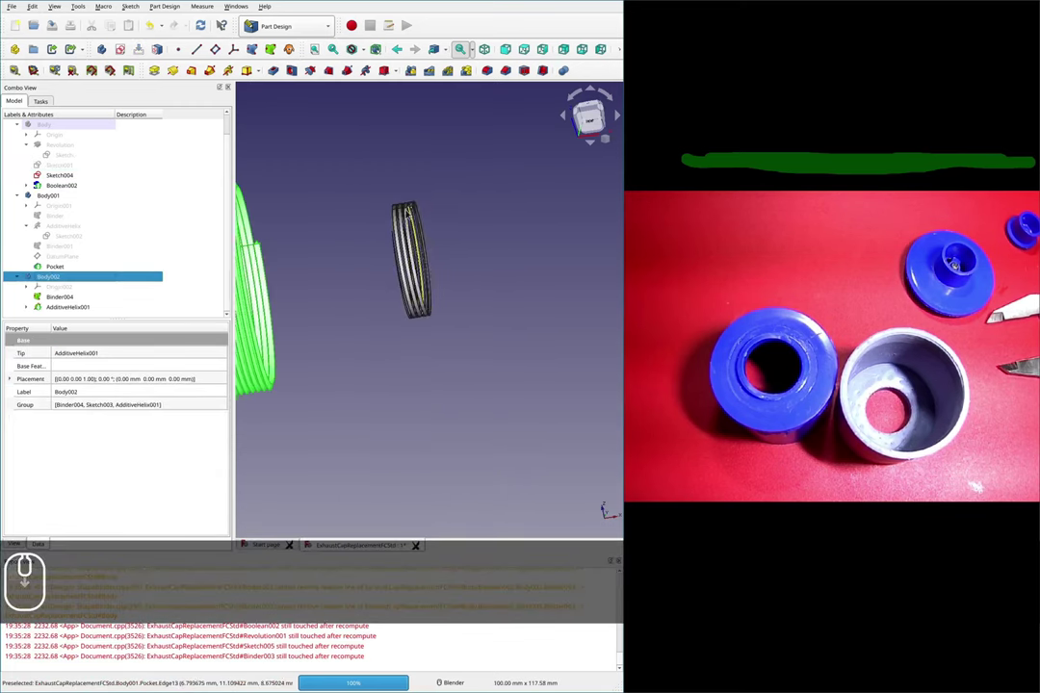
{"action": "left_click", "coordinate": [360, 203]}
{"action": "scroll", "coordinate": [337, 225], "scroll_direction": "up", "scroll_amount": 10}
{"action": "scroll", "coordinate": [356, 216], "scroll_direction": "down", "scroll_amount": 5}
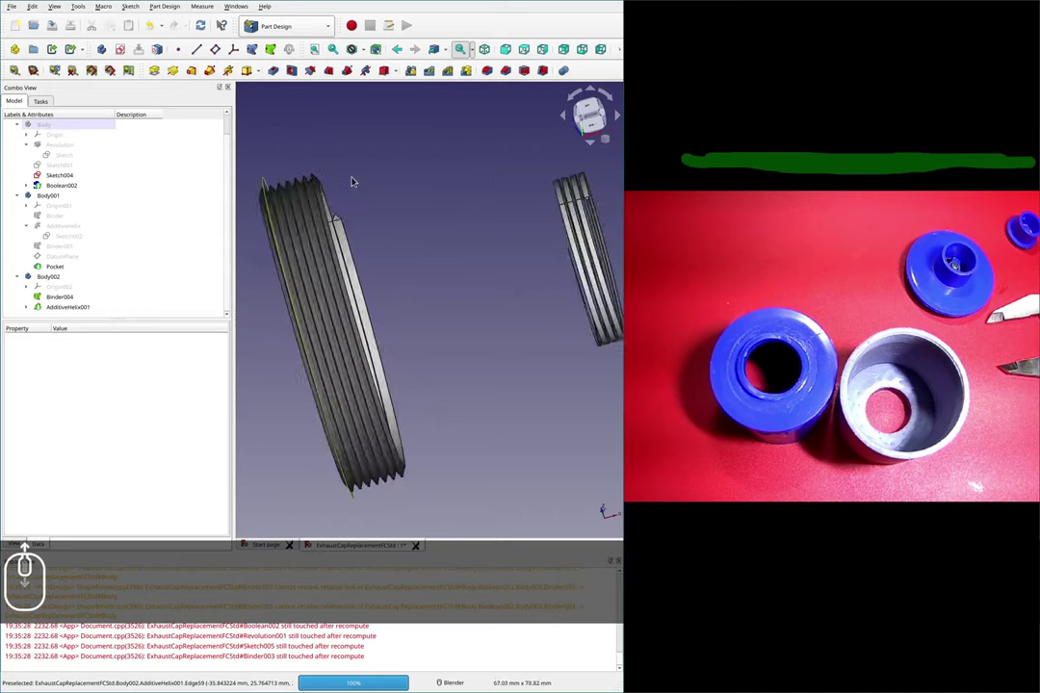
{"action": "scroll", "coordinate": [344, 216], "scroll_direction": "up", "scroll_amount": 5}
{"action": "scroll", "coordinate": [351, 241], "scroll_direction": "down", "scroll_amount": 6}
{"action": "middle_click_drag", "start_coordinate": [372, 194], "coordinate": [375, 88]}
{"action": "mouse_move", "coordinate": [373, 271]}
{"action": "middle_mouse_down"}
{"action": "mouse_move", "coordinate": [343, 270]}
{"action": "mouse_move", "coordinate": [358, 270]}
{"action": "middle_mouse_up"}
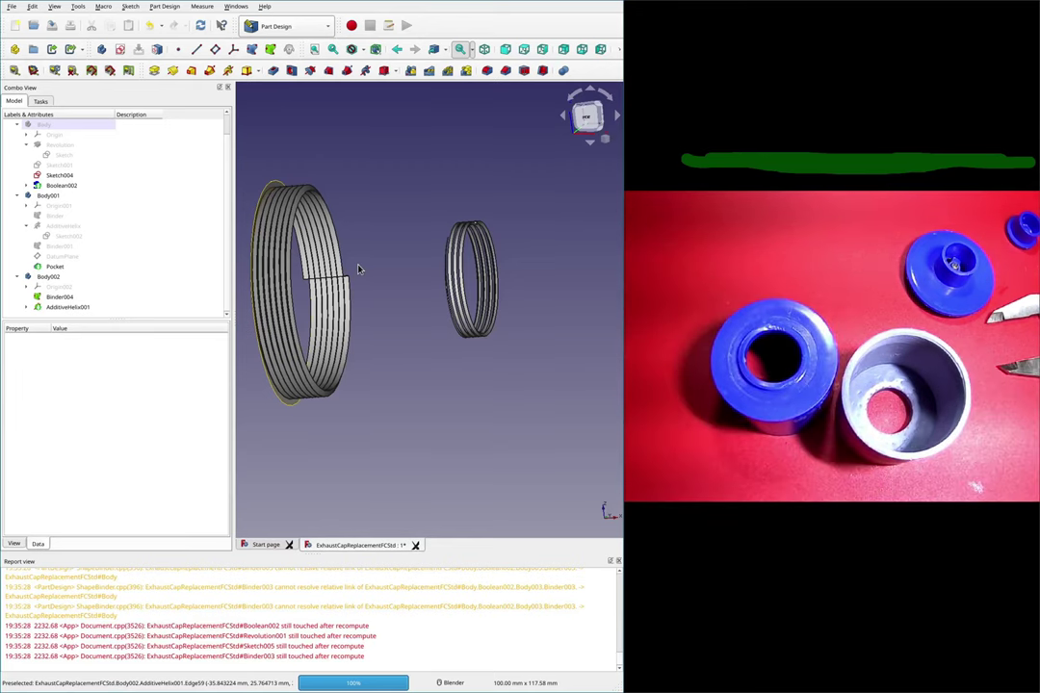
{"action": "scroll", "coordinate": [357, 268], "scroll_direction": "up", "scroll_amount": 6}
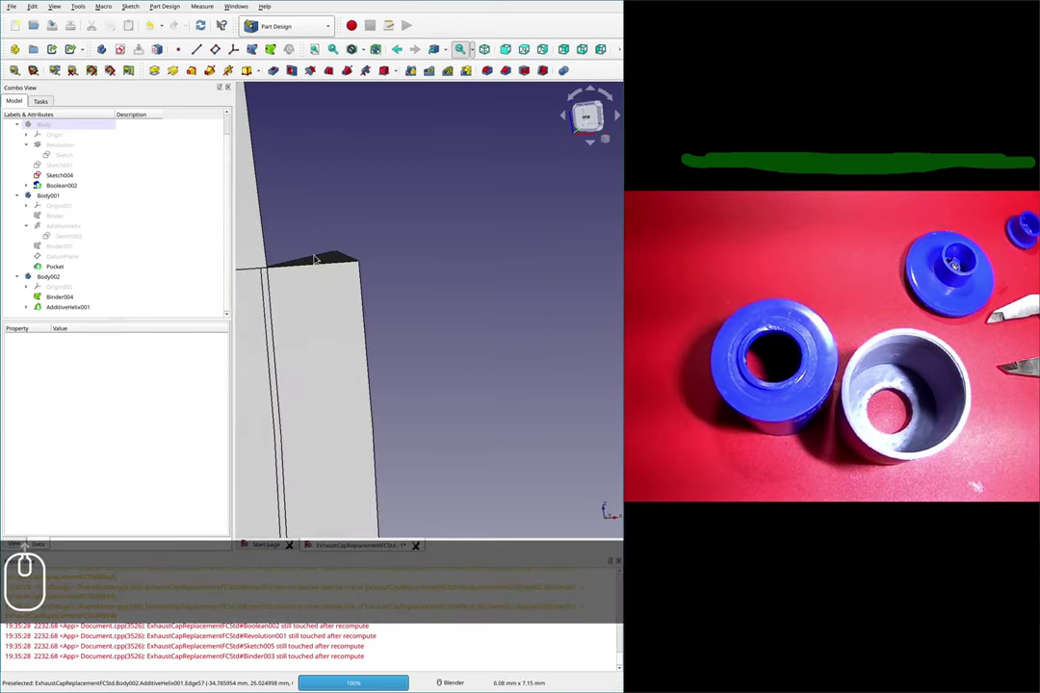
{"action": "scroll", "coordinate": [441, 248], "scroll_direction": "up", "scroll_amount": 2}
{"action": "scroll", "coordinate": [441, 247], "scroll_direction": "down", "scroll_amount": 6}
{"action": "scroll", "coordinate": [441, 182], "scroll_direction": "up", "scroll_amount": 4}
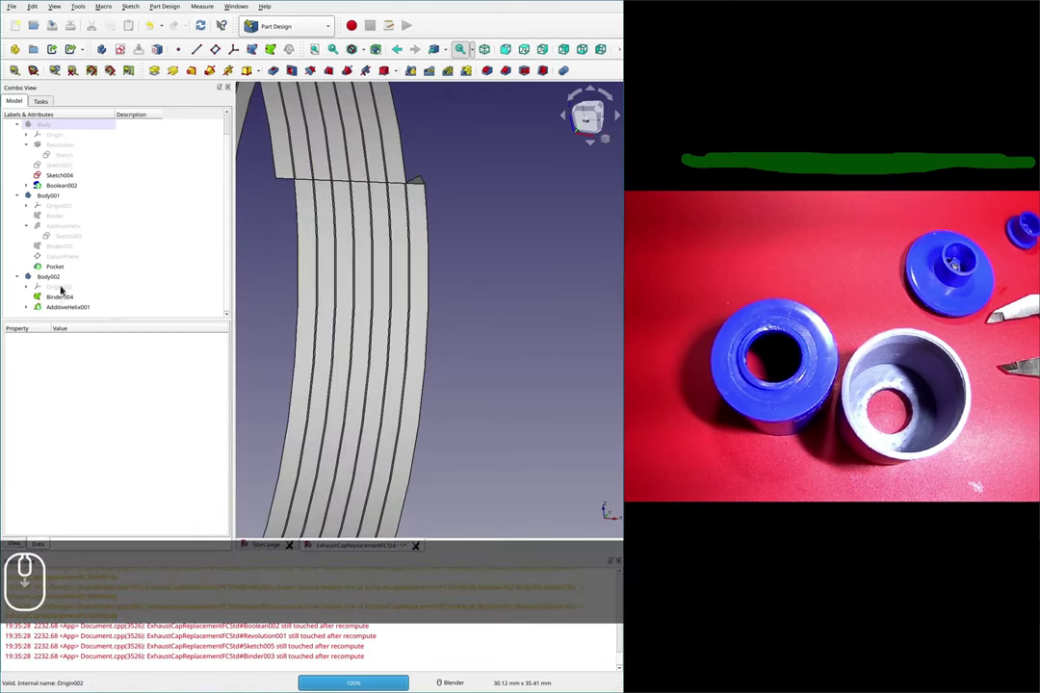
Step: Open Sketch003 under AdditiveHelix001 for editing and move its 1.5 mm dimension label below the triangular profile
{"action": "left_click", "coordinate": [27, 307]}
{"action": "scroll", "coordinate": [76, 302], "scroll_direction": "down", "scroll_amount": 1}
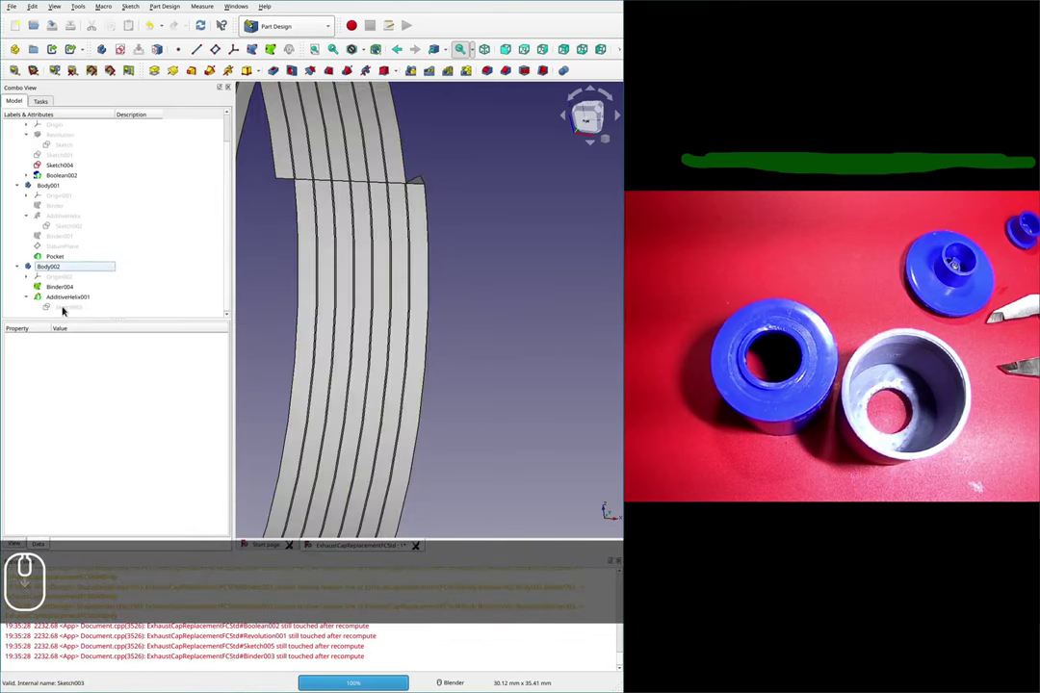
{"action": "left_click", "coordinate": [62, 309]}
{"action": "right_click", "coordinate": [63, 310]}
{"action": "left_click", "coordinate": [87, 318]}
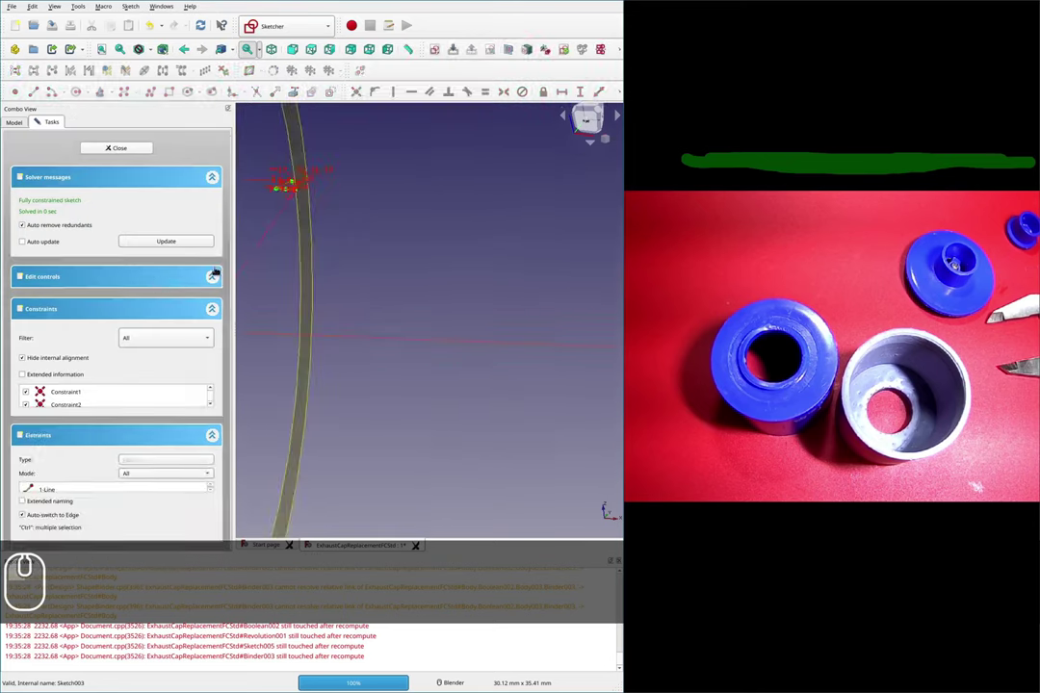
{"action": "scroll", "coordinate": [426, 250], "scroll_direction": "down", "scroll_amount": 10}
{"action": "scroll", "coordinate": [402, 197], "scroll_direction": "up", "scroll_amount": 12}
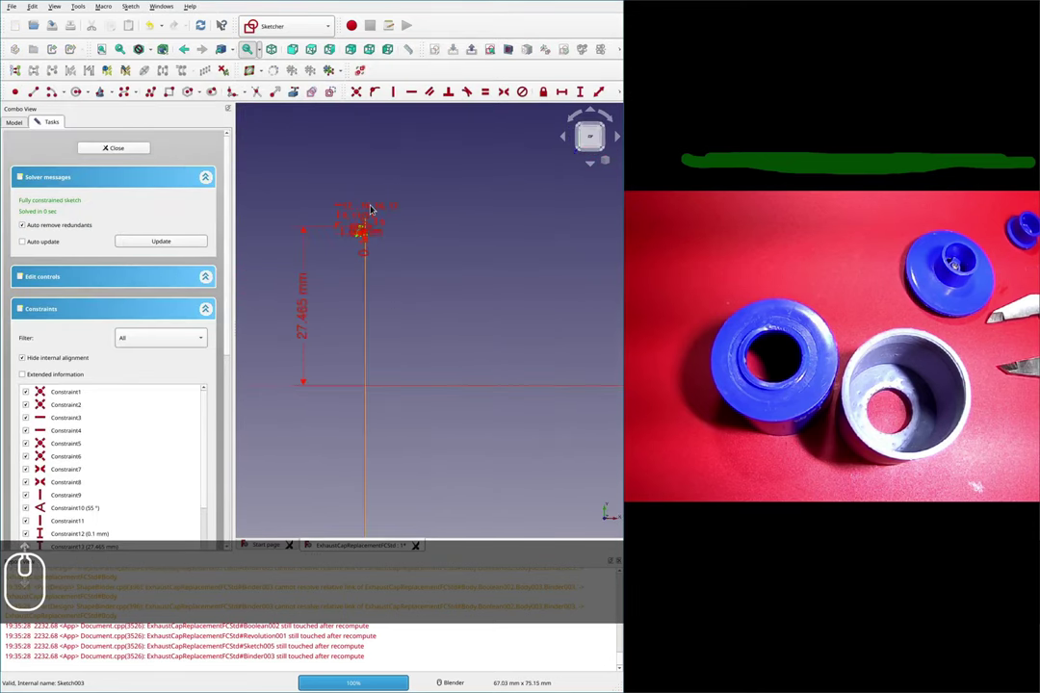
{"action": "scroll", "coordinate": [318, 282], "scroll_direction": "up", "scroll_amount": 6}
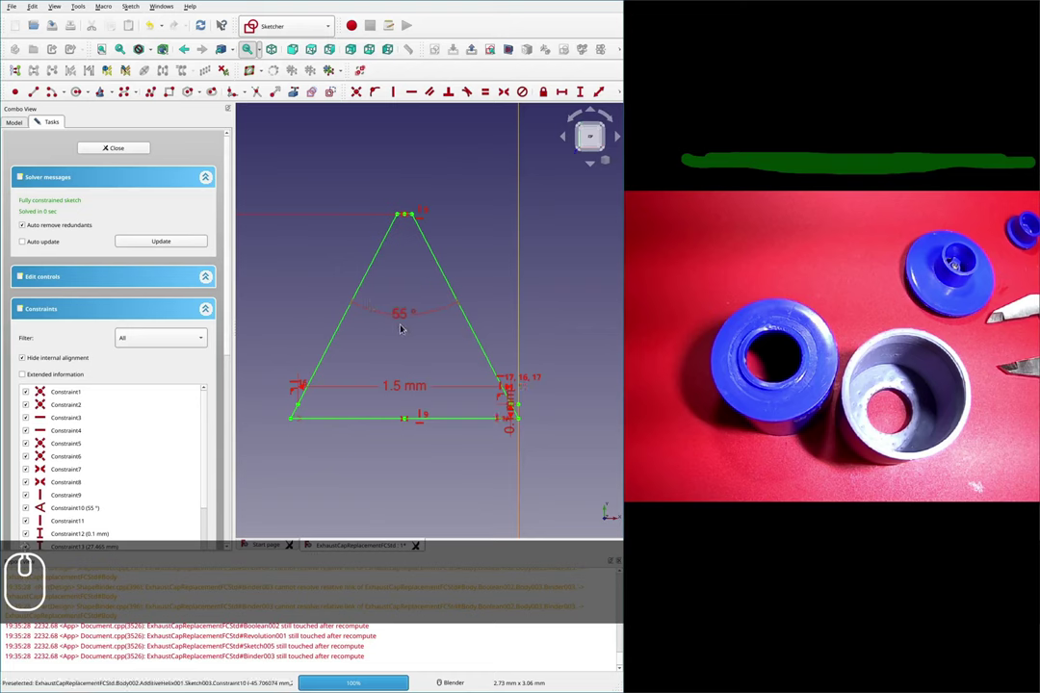
{"action": "left_click_drag", "start_coordinate": [403, 385], "coordinate": [398, 469]}
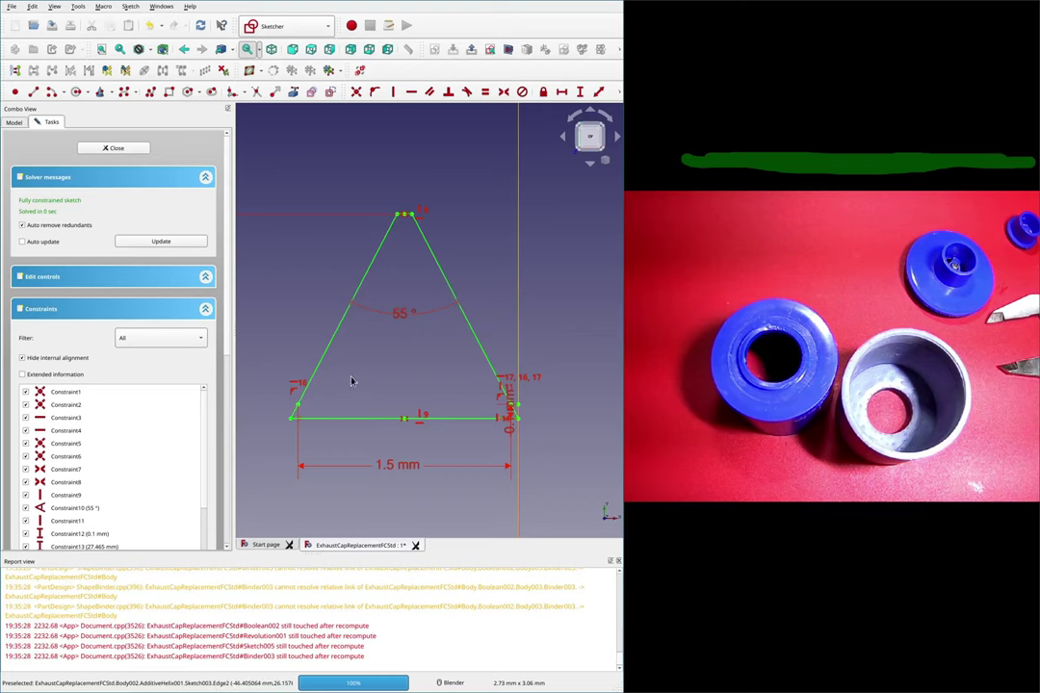
Step: Check the profile's height with a vertical distance constraint from the lower flank point to the crest, discard it and close Sketch003
{"action": "scroll", "coordinate": [352, 382], "scroll_direction": "down", "scroll_amount": 8}
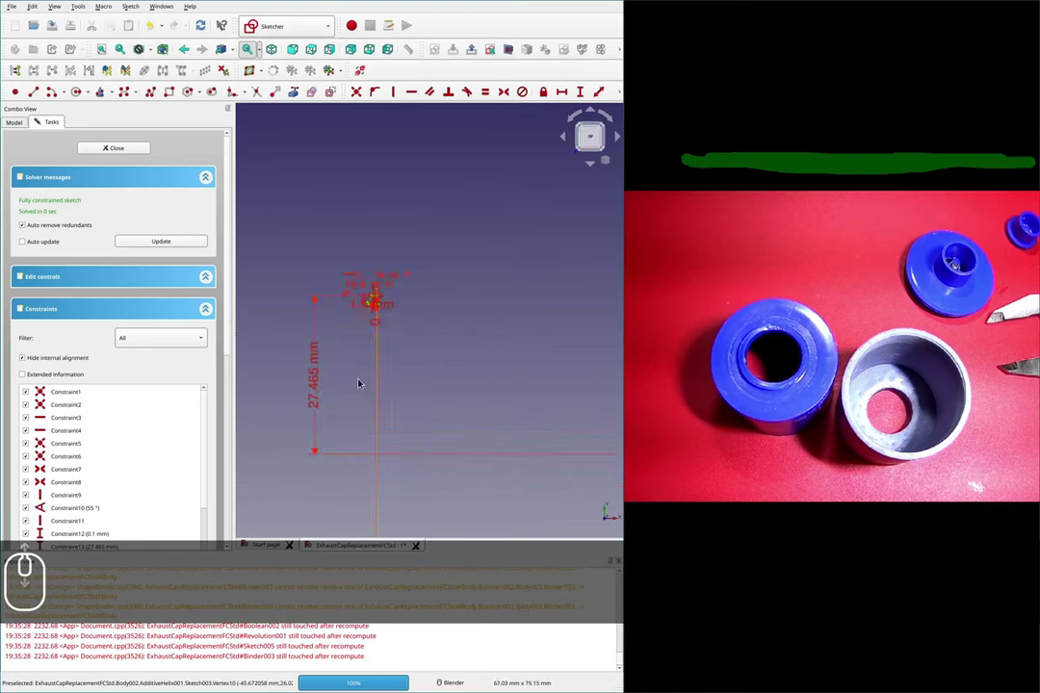
{"action": "scroll", "coordinate": [385, 306], "scroll_direction": "up", "scroll_amount": 8}
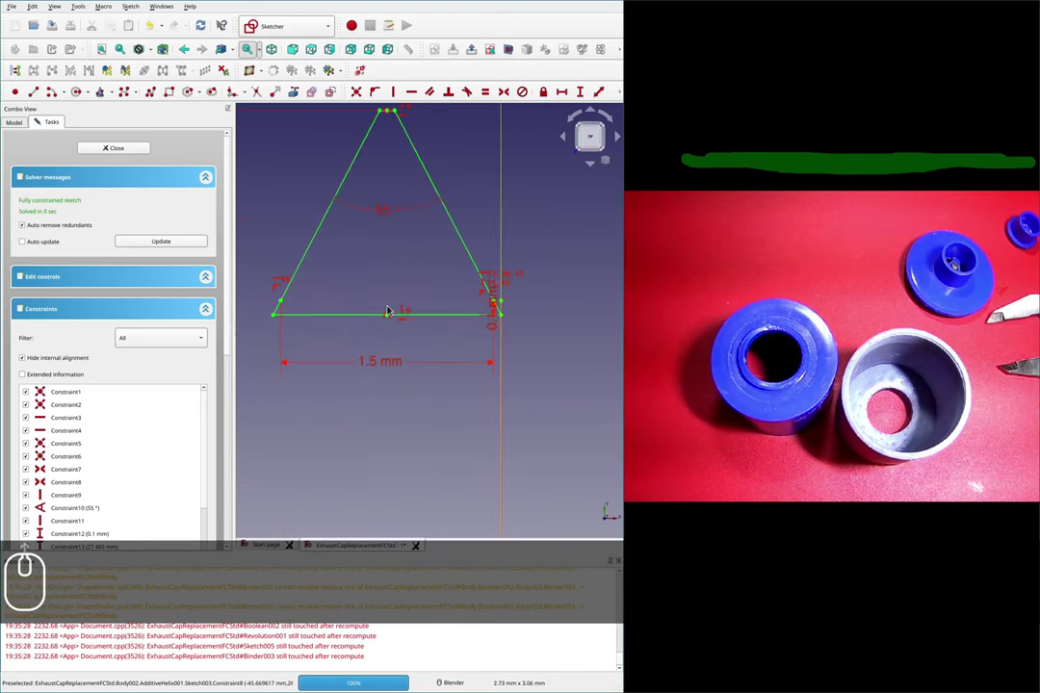
{"action": "scroll", "coordinate": [352, 293], "scroll_direction": "down", "scroll_amount": 3}
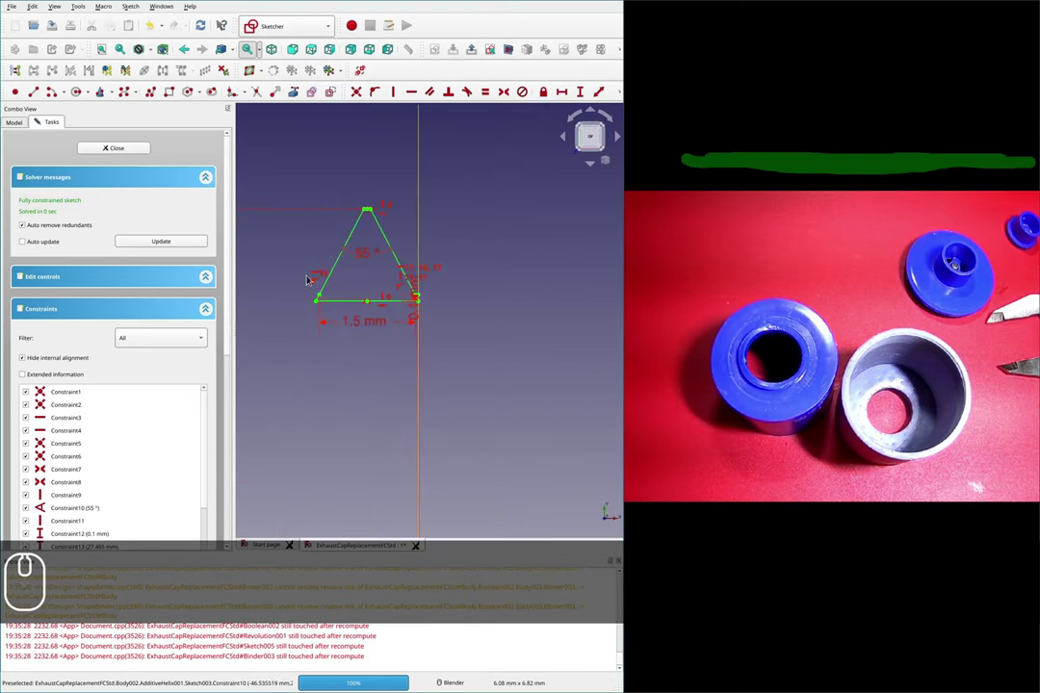
{"action": "scroll", "coordinate": [328, 295], "scroll_direction": "up", "scroll_amount": 3}
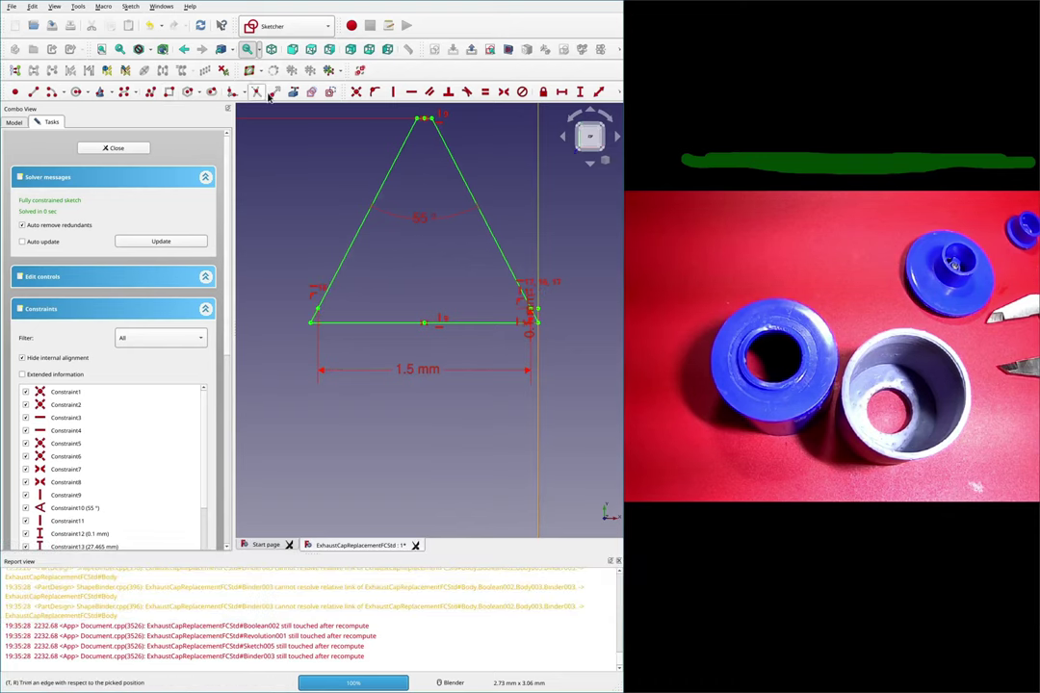
{"action": "left_click", "coordinate": [321, 311]}
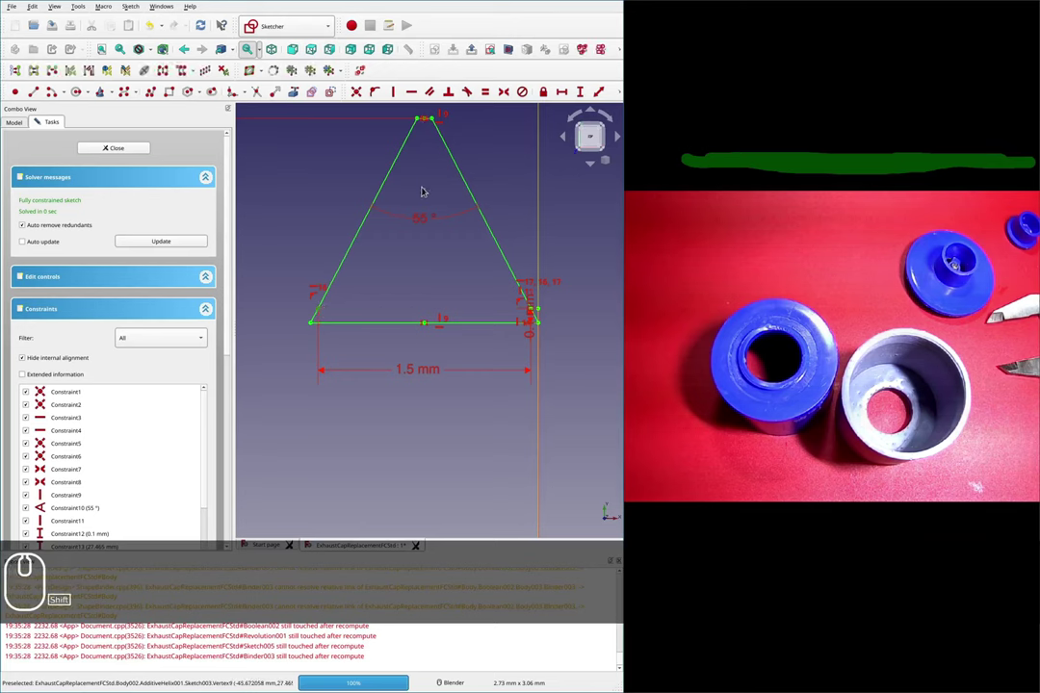
{"action": "key", "text": "shift+v"}
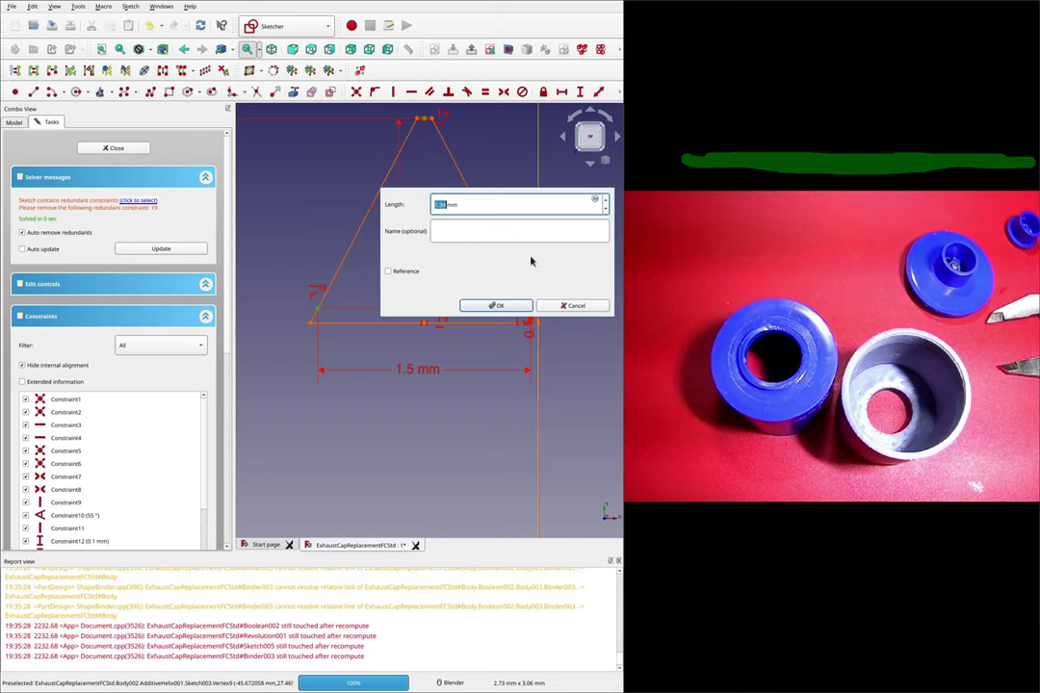
{"action": "left_click", "coordinate": [575, 306]}
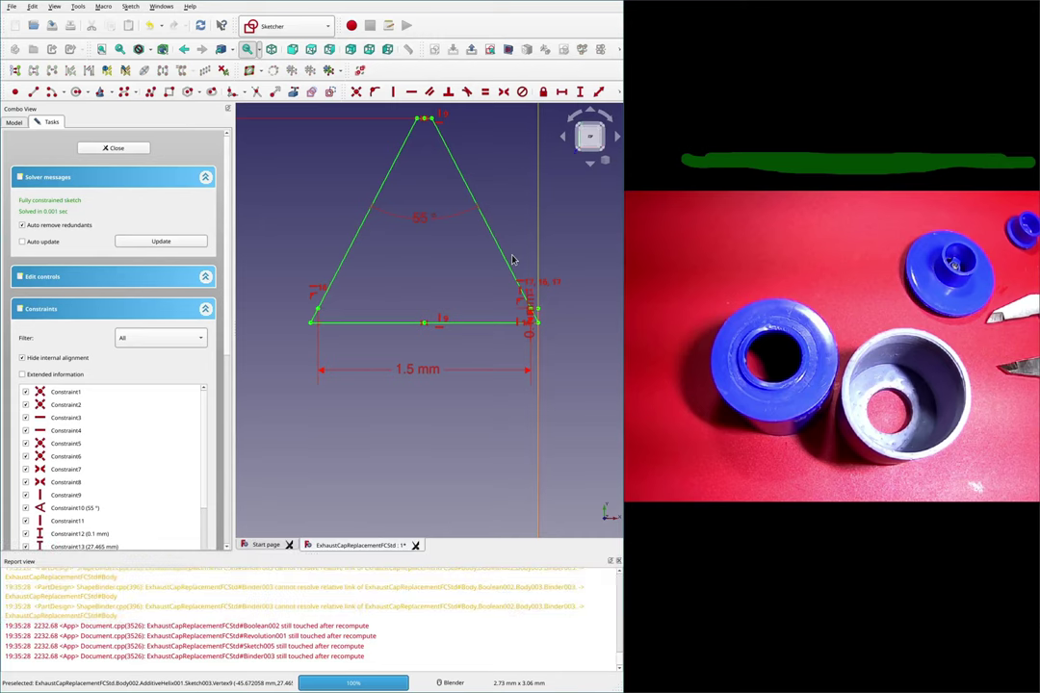
{"action": "left_click", "coordinate": [127, 153]}
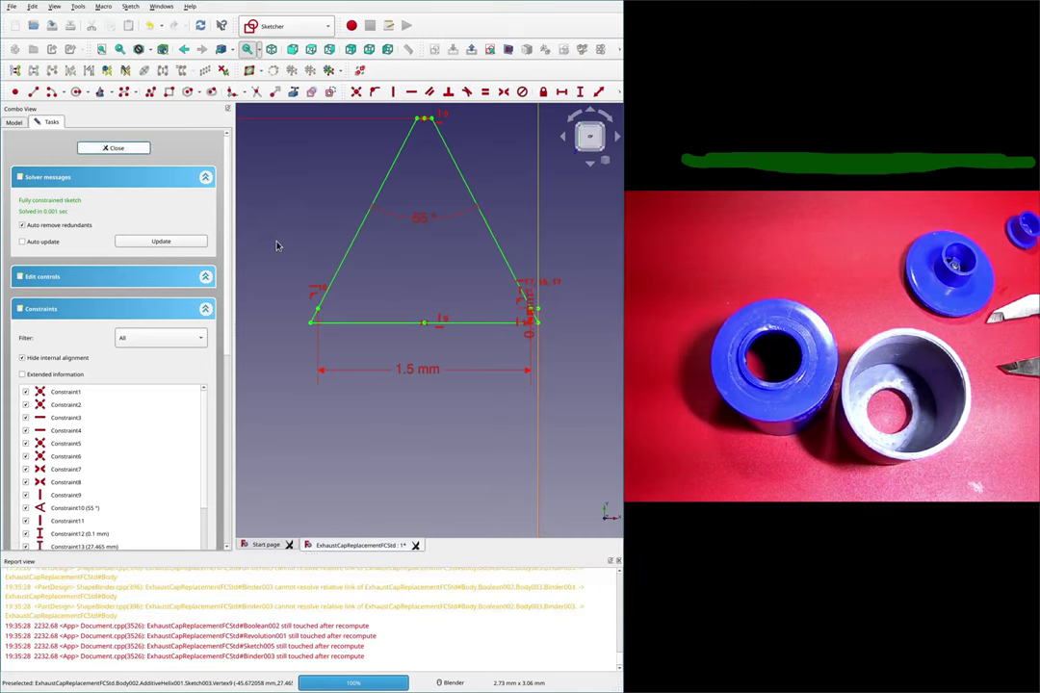
{"action": "left_click", "coordinate": [113, 150]}
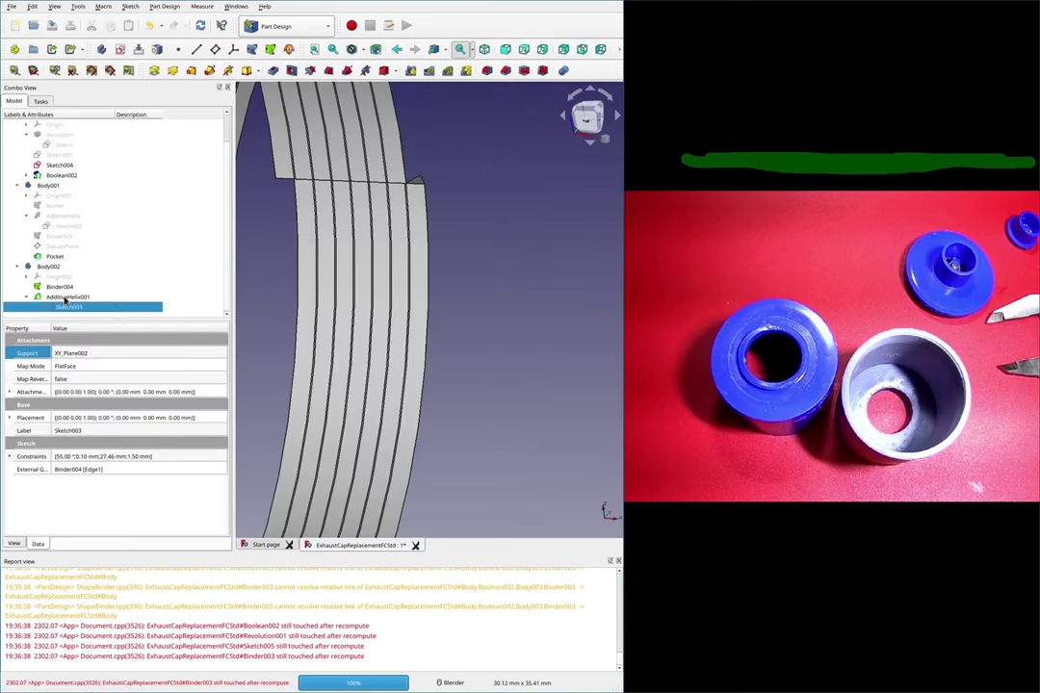
Step: Open Sketch002 under Body001's AdditiveHelix to inspect its profile and constraints, and close it without editing
{"action": "scroll", "coordinate": [56, 219], "scroll_direction": "up", "scroll_amount": 1}
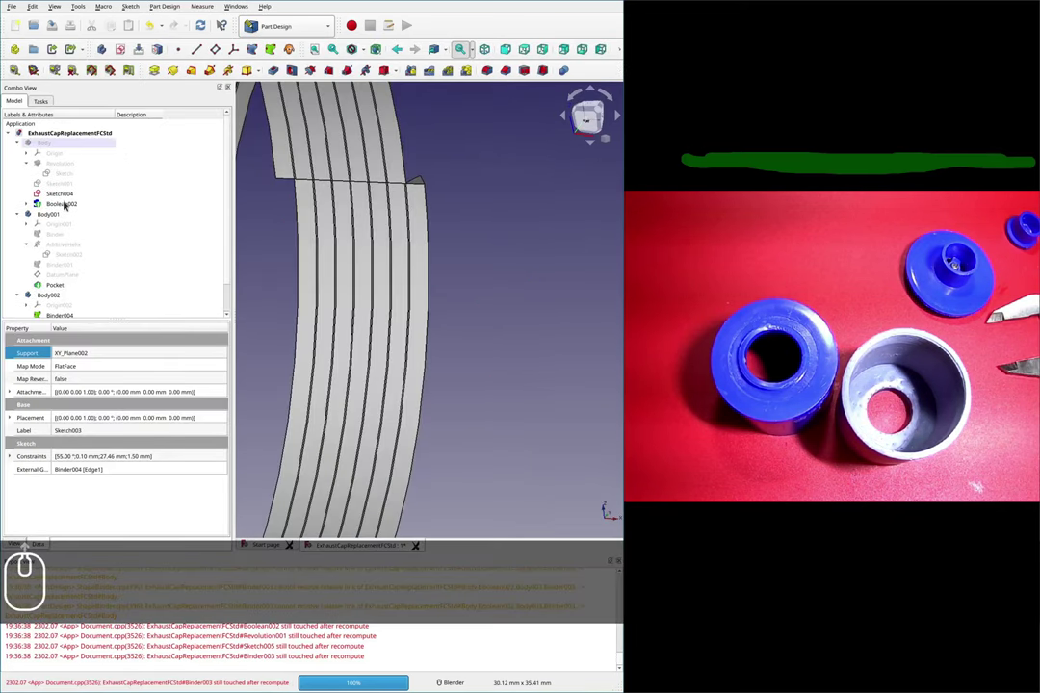
{"action": "right_click", "coordinate": [53, 254]}
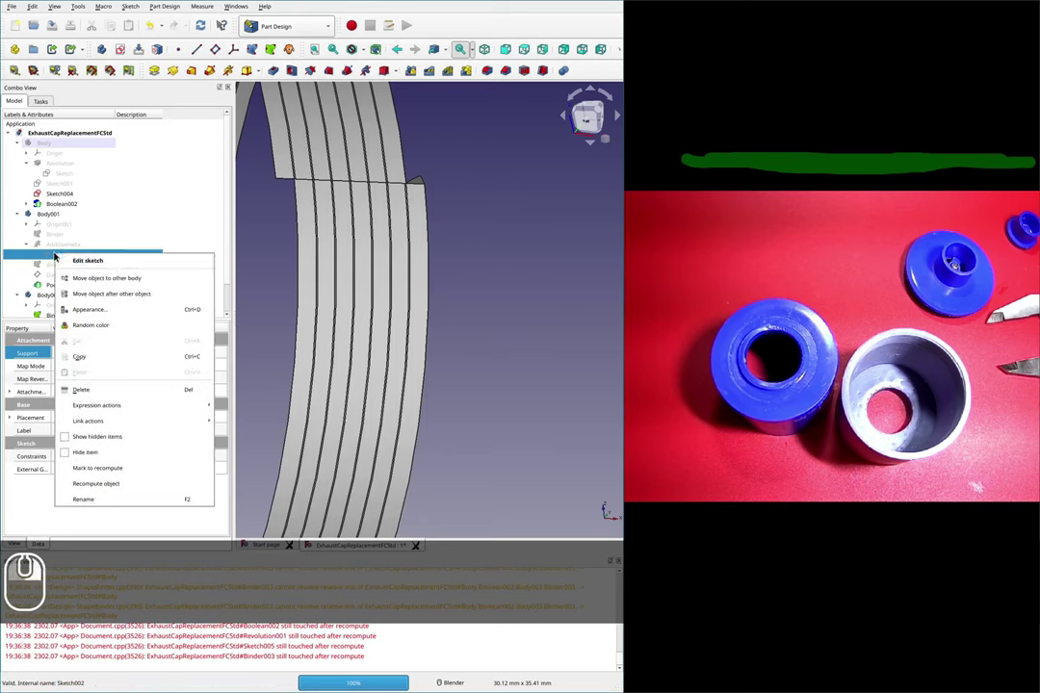
{"action": "left_click", "coordinate": [77, 263]}
{"action": "scroll", "coordinate": [329, 258], "scroll_direction": "down", "scroll_amount": 8}
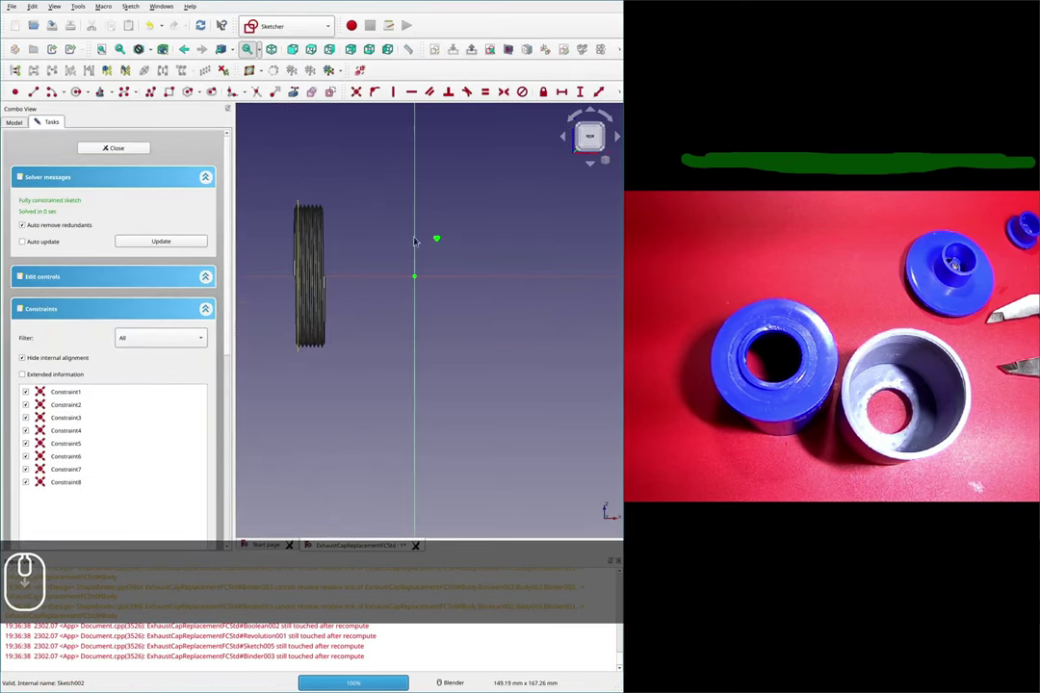
{"action": "scroll", "coordinate": [443, 239], "scroll_direction": "up", "scroll_amount": 6}
{"action": "left_click", "coordinate": [121, 147]}
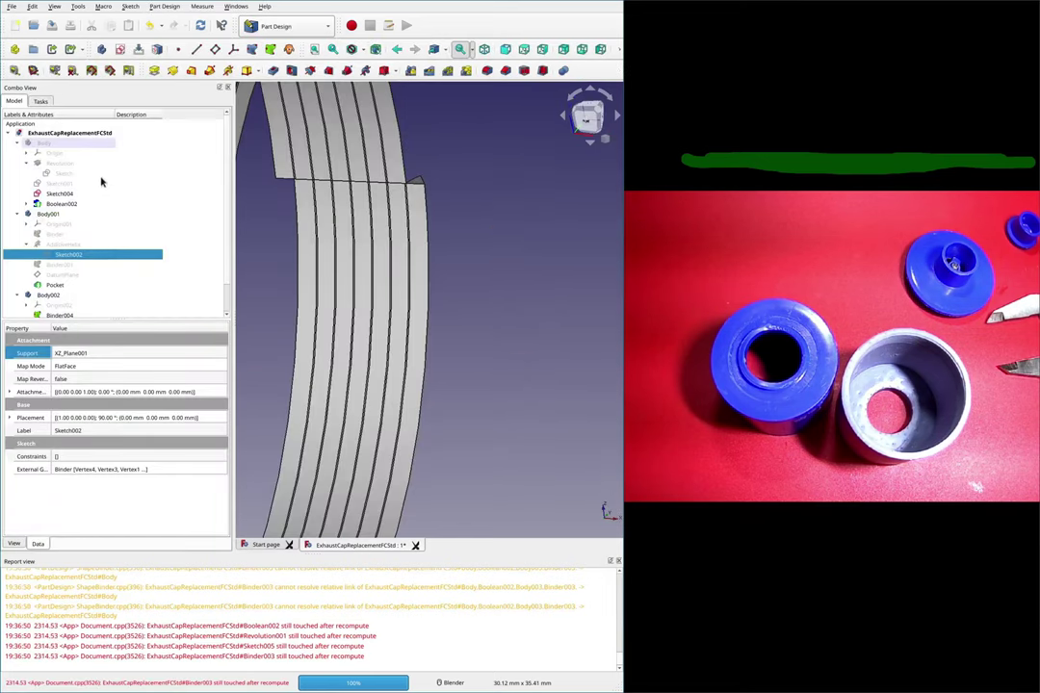
Step: Open Sketch001 in Body for editing and set the triangular thread profile's angle to 55°
{"action": "left_click", "coordinate": [60, 183]}
{"action": "right_click", "coordinate": [60, 183]}
{"action": "left_click", "coordinate": [79, 187]}
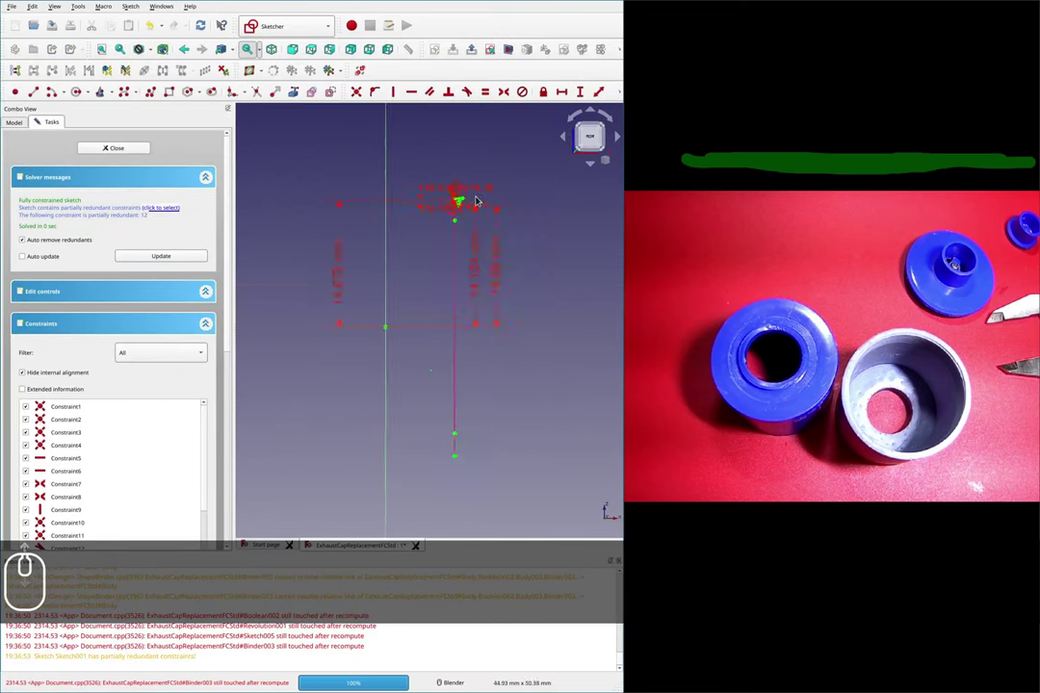
{"action": "scroll", "coordinate": [346, 184], "scroll_direction": "up", "scroll_amount": 6}
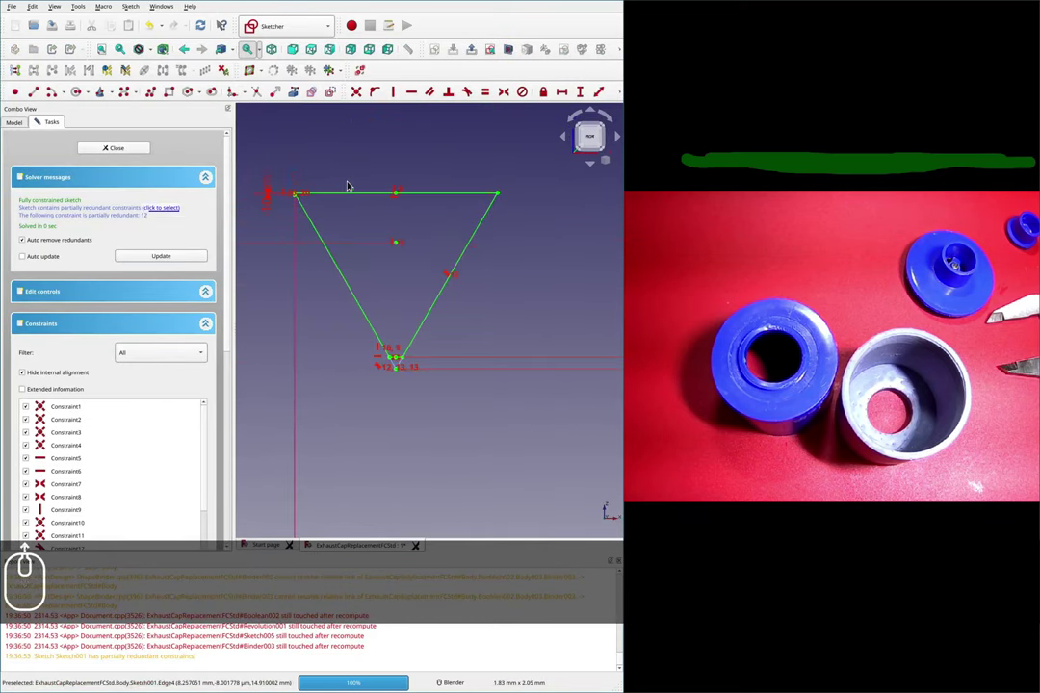
{"action": "scroll", "coordinate": [364, 294], "scroll_direction": "down", "scroll_amount": 7}
{"action": "scroll", "coordinate": [374, 250], "scroll_direction": "up", "scroll_amount": 5}
{"action": "scroll", "coordinate": [331, 330], "scroll_direction": "up", "scroll_amount": 2}
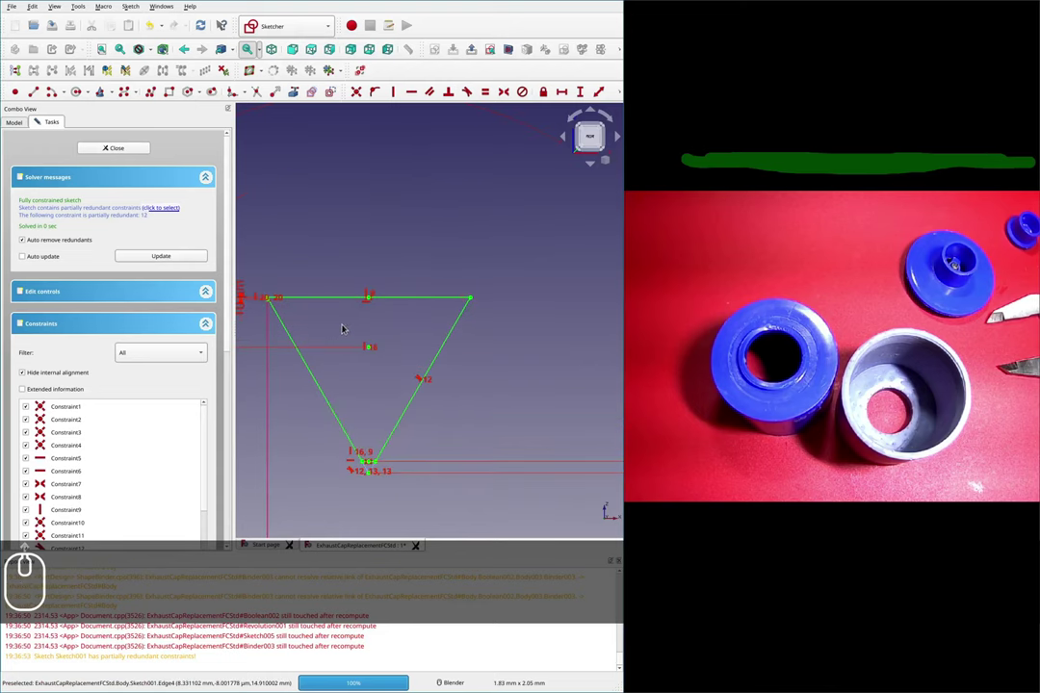
{"action": "scroll", "coordinate": [351, 319], "scroll_direction": "down", "scroll_amount": 4}
{"action": "double_click", "coordinate": [355, 218]}
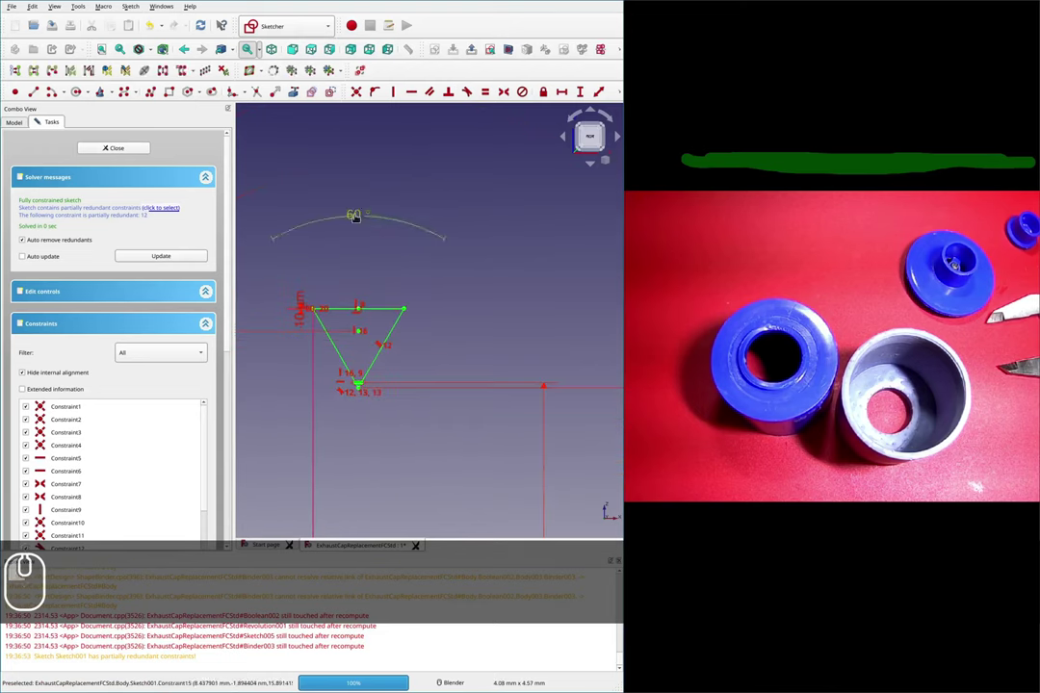
{"action": "type", "text": "55"}
{"action": "key", "text": "Return"}
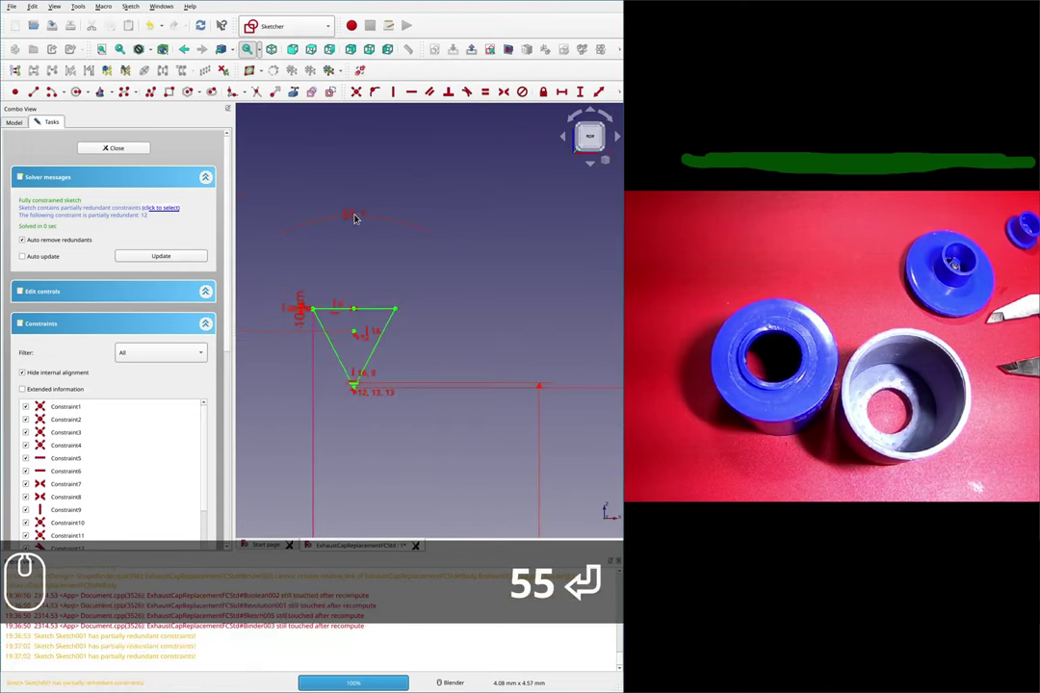
{"action": "scroll", "coordinate": [393, 313], "scroll_direction": "down", "scroll_amount": 5}
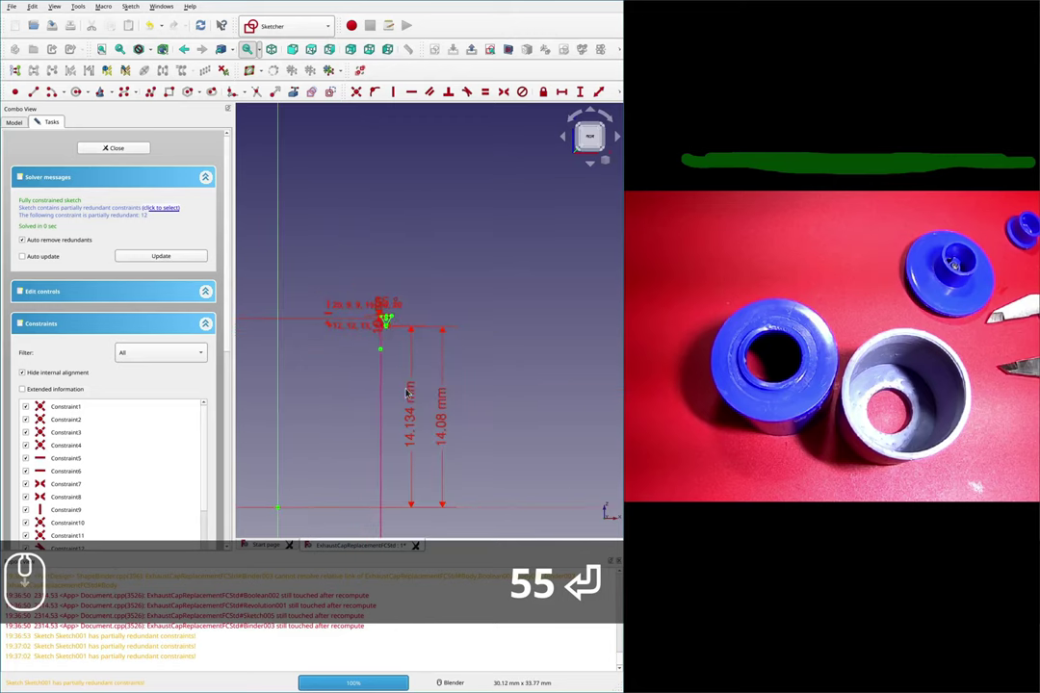
Step: Examine the triangular thread profile's corners, crest and vertical distance dimensions in the open sketch
{"action": "scroll", "coordinate": [389, 356], "scroll_direction": "down", "scroll_amount": 3}
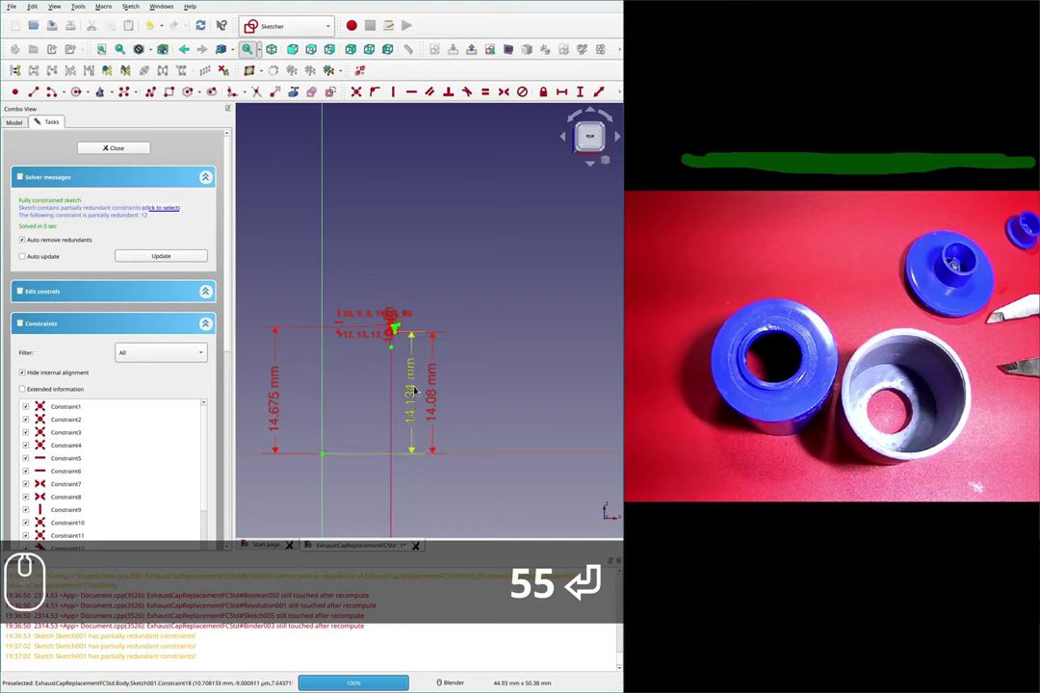
{"action": "scroll", "coordinate": [411, 332], "scroll_direction": "up", "scroll_amount": 6}
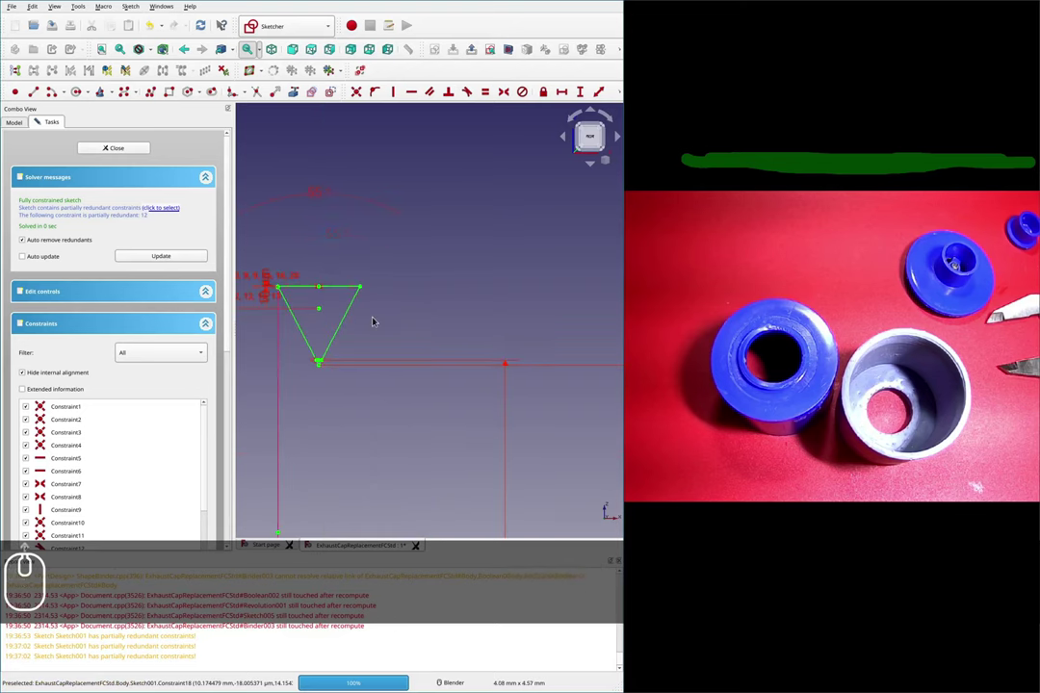
{"action": "scroll", "coordinate": [374, 317], "scroll_direction": "down", "scroll_amount": 2}
{"action": "scroll", "coordinate": [331, 318], "scroll_direction": "down", "scroll_amount": 2}
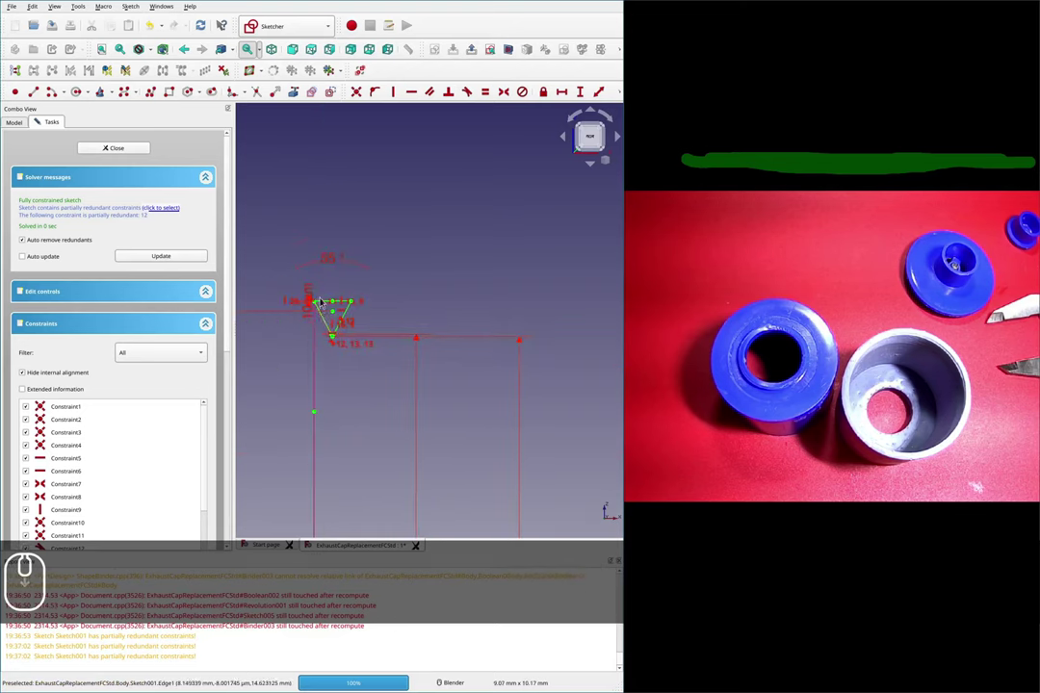
{"action": "scroll", "coordinate": [325, 302], "scroll_direction": "up", "scroll_amount": 6}
{"action": "scroll", "coordinate": [336, 325], "scroll_direction": "up", "scroll_amount": 3}
{"action": "scroll", "coordinate": [423, 363], "scroll_direction": "down", "scroll_amount": 3}
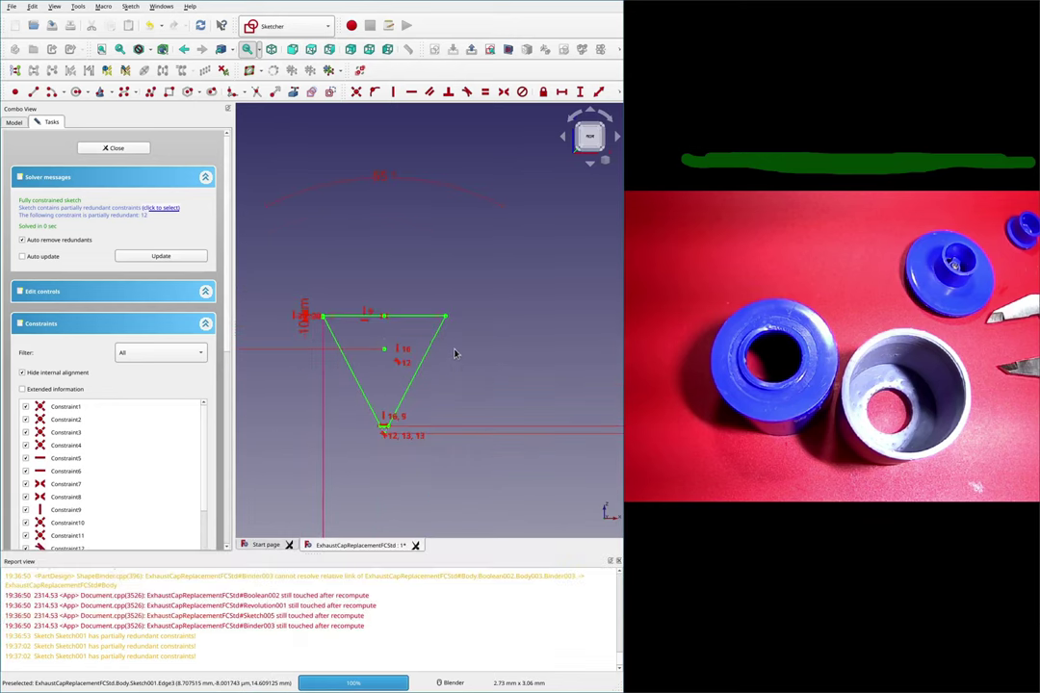
{"action": "scroll", "coordinate": [366, 315], "scroll_direction": "up", "scroll_amount": 3}
{"action": "scroll", "coordinate": [270, 330], "scroll_direction": "down", "scroll_amount": 5}
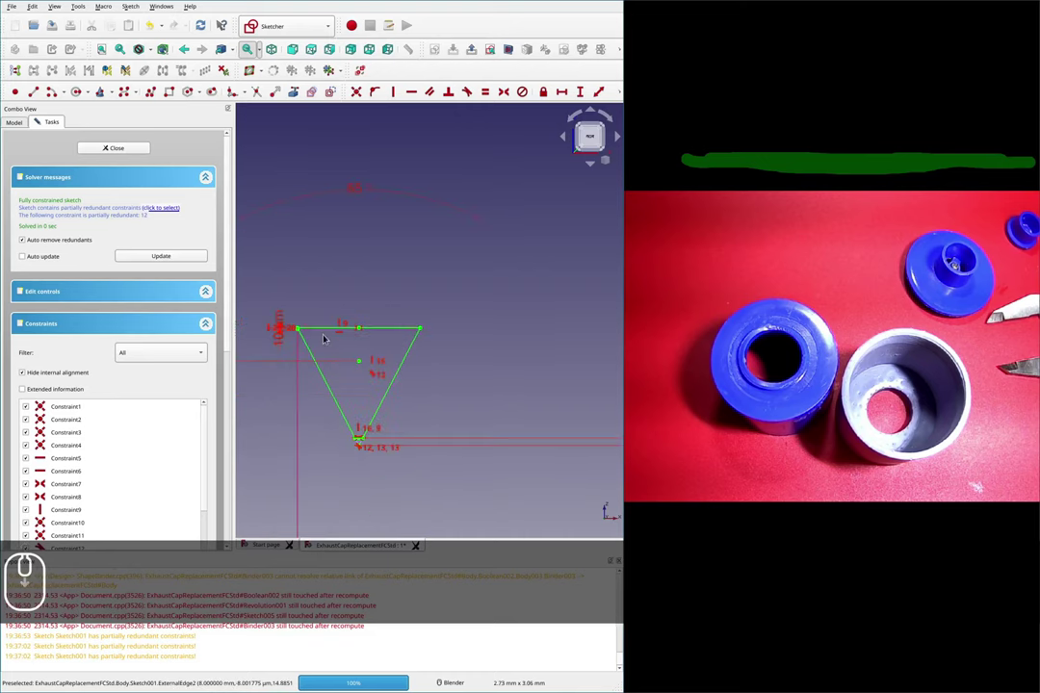
{"action": "scroll", "coordinate": [350, 342], "scroll_direction": "down", "scroll_amount": 2}
{"action": "scroll", "coordinate": [358, 349], "scroll_direction": "up", "scroll_amount": 6}
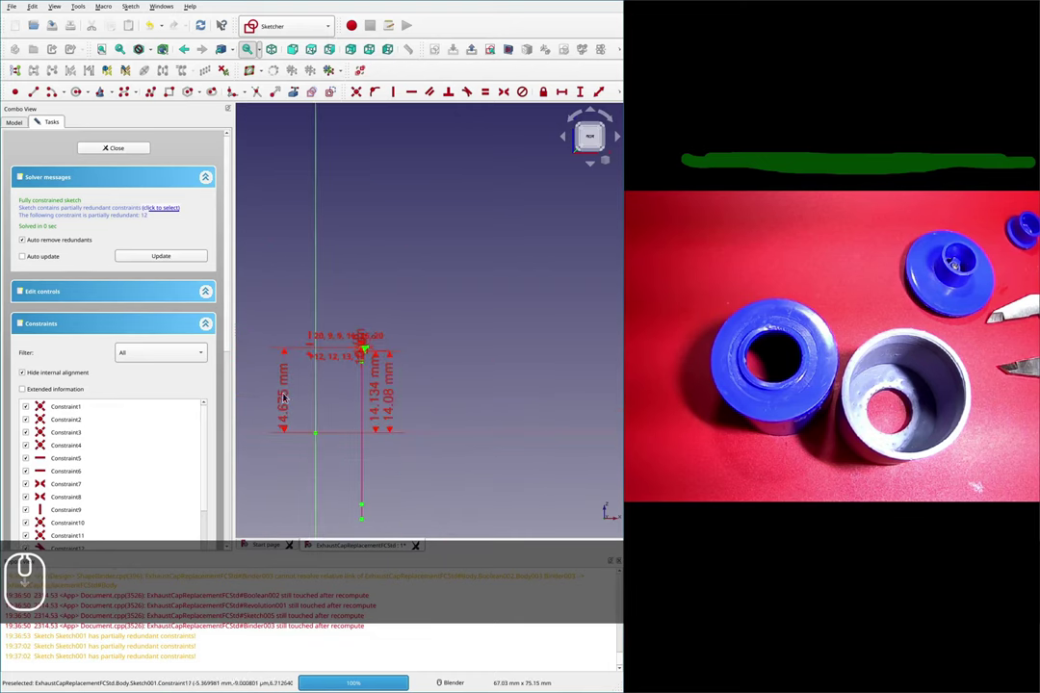
Step: Delete the three vertical distance constraints (14.675, 14.134 and 14.08 mm) between the origin and the thread profile
{"action": "left_click_drag", "start_coordinate": [286, 396], "coordinate": [289, 396]}
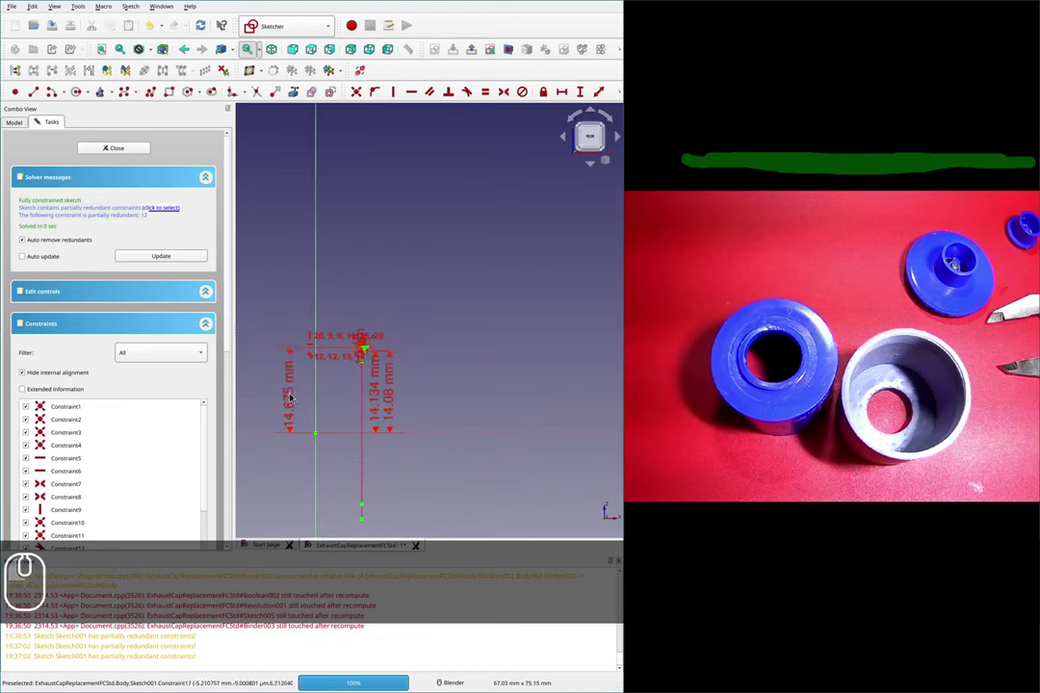
{"action": "key", "text": "Delete"}
{"action": "key", "text": "Delete"}
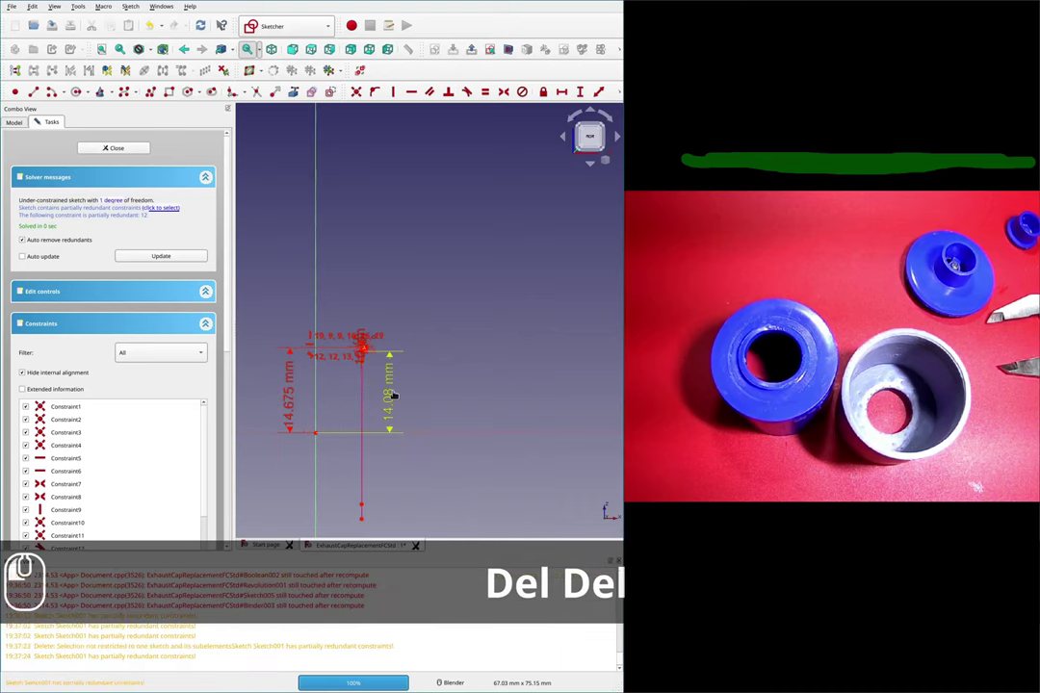
{"action": "left_click", "coordinate": [393, 395]}
{"action": "key", "text": "Delete"}
{"action": "left_click", "coordinate": [289, 395]}
{"action": "key", "text": "Delete"}
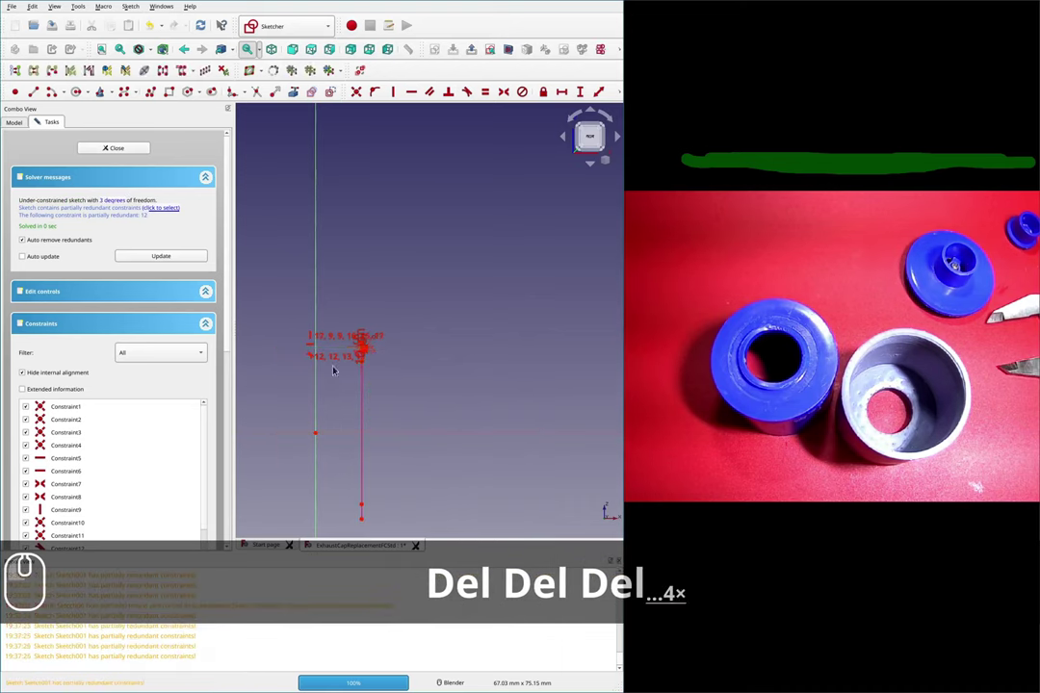
Step: Place one sketch point on each slanted flank of the profile, just below its two upper corners
{"action": "mouse_move", "coordinate": [334, 370]}
{"action": "left_mouse_down"}
{"action": "mouse_move", "coordinate": [371, 348]}
{"action": "mouse_move", "coordinate": [337, 385]}
{"action": "mouse_move", "coordinate": [422, 357]}
{"action": "left_mouse_up"}
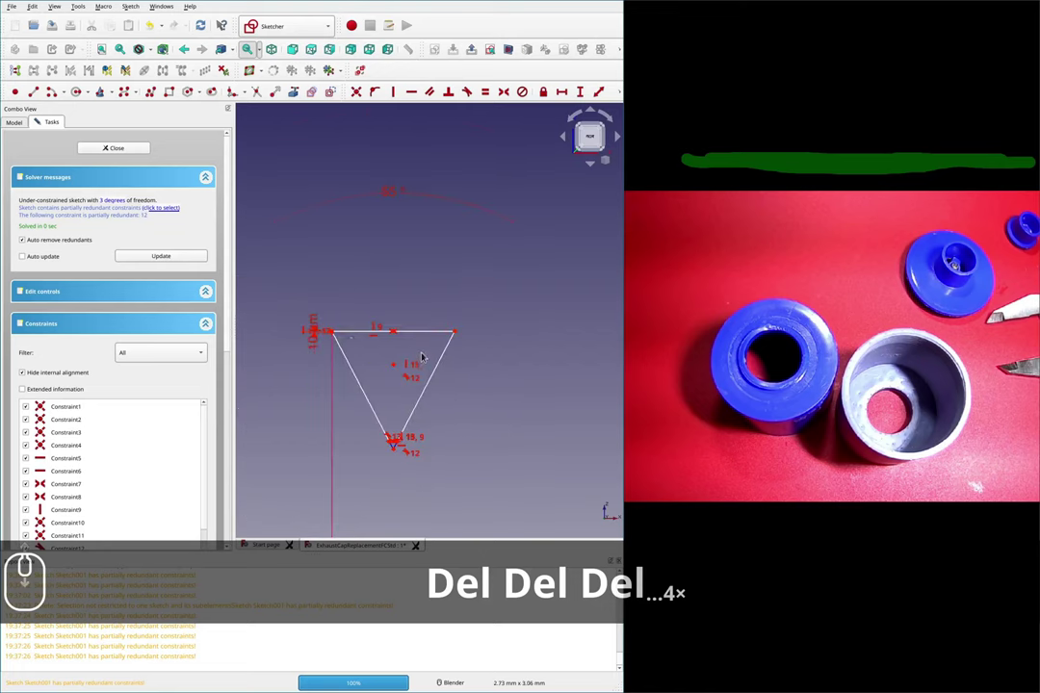
{"action": "scroll", "coordinate": [349, 348], "scroll_direction": "up", "scroll_amount": 3}
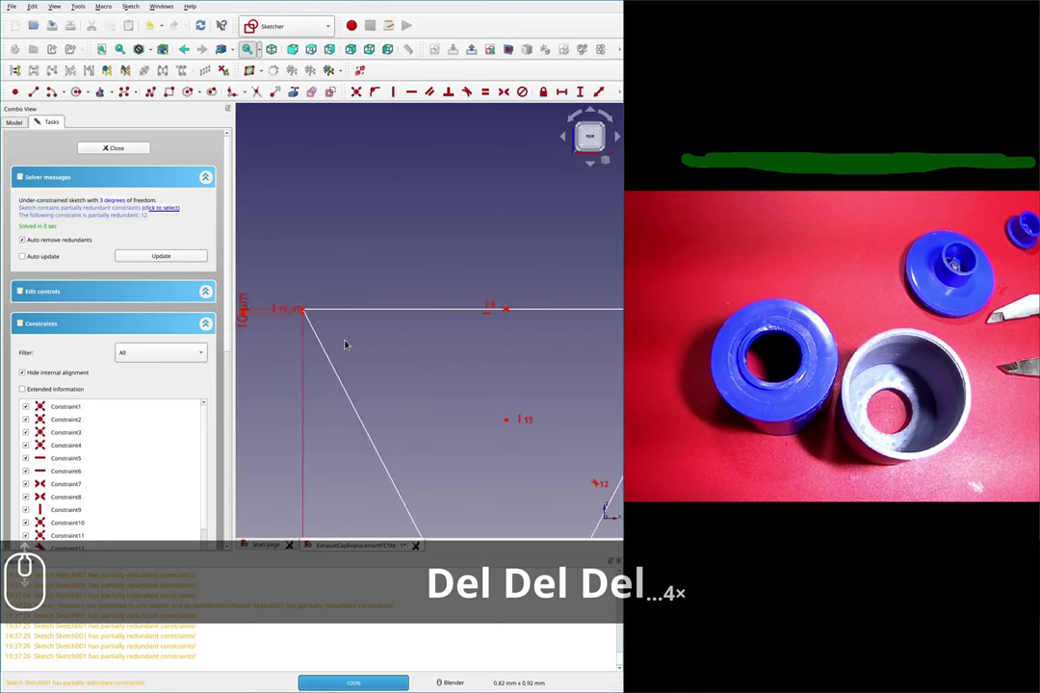
{"action": "left_click", "coordinate": [15, 92]}
{"action": "left_click", "coordinate": [308, 319]}
{"action": "scroll", "coordinate": [379, 348], "scroll_direction": "down", "scroll_amount": 2}
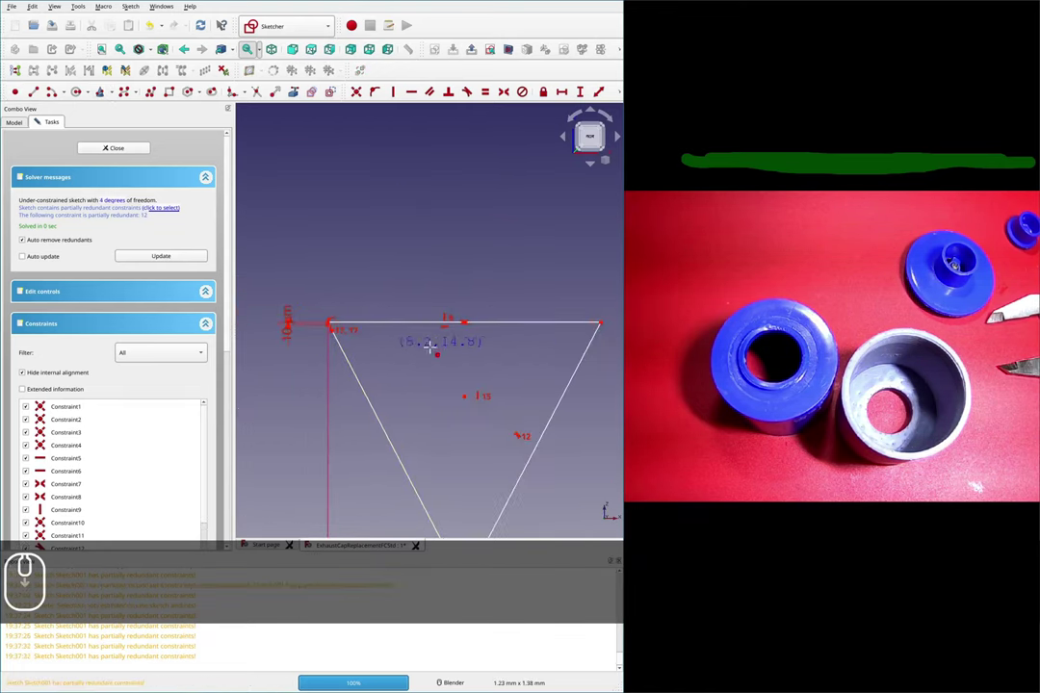
{"action": "left_click", "coordinate": [591, 343]}
{"action": "key", "text": "Escape"}
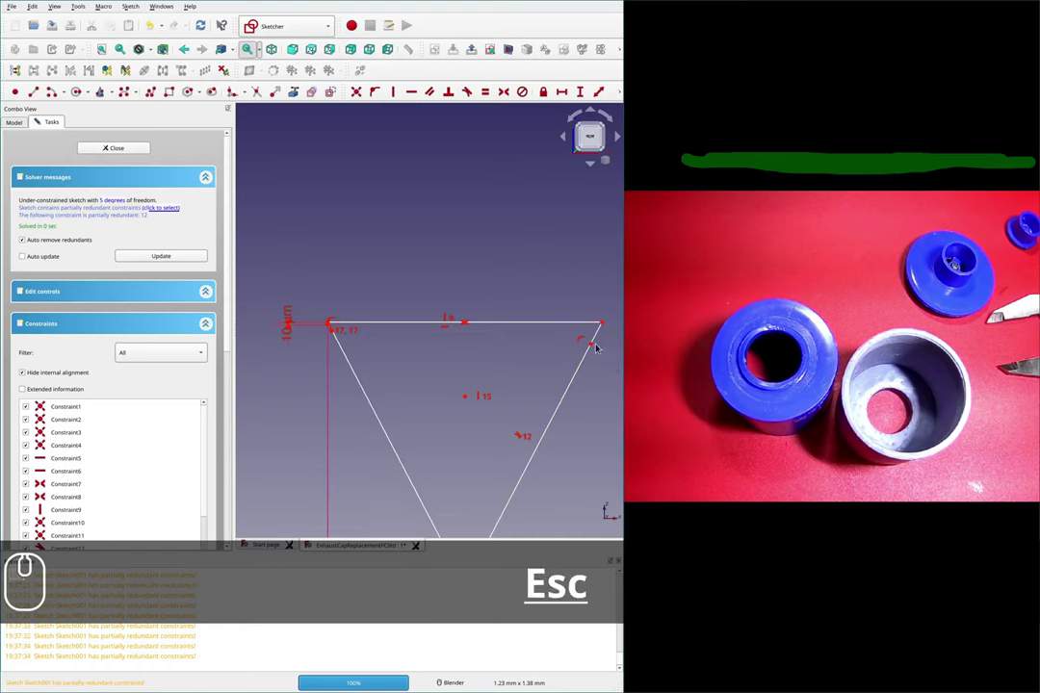
Step: Align the two new flank points horizontally with the external reference edge's endpoint just below the profile's corner
{"action": "left_click", "coordinate": [591, 346]}
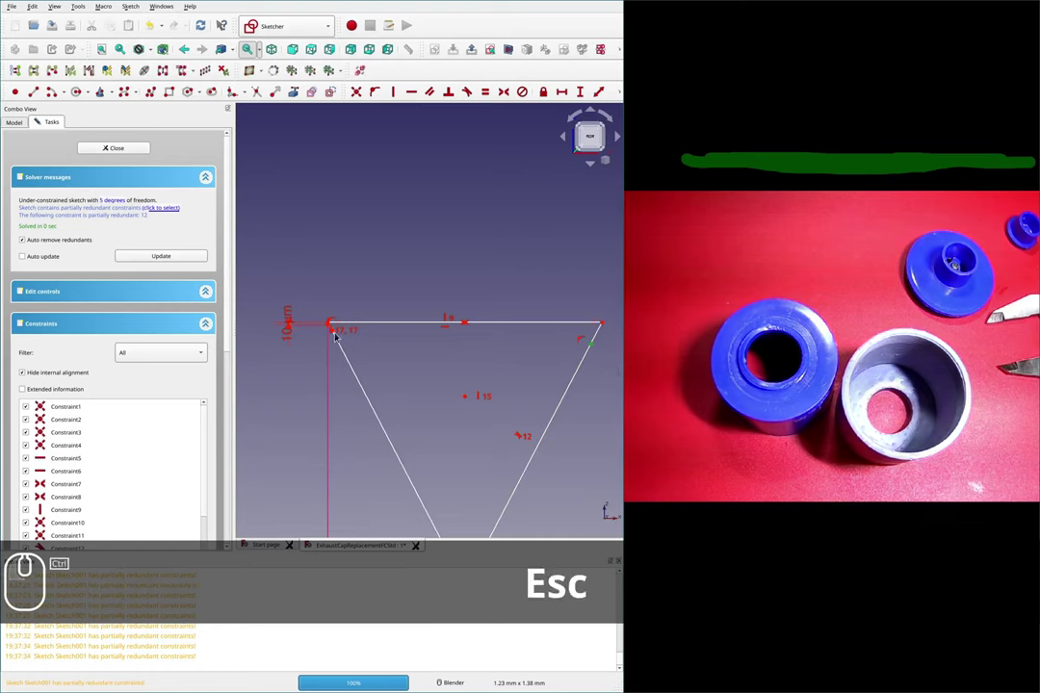
{"action": "scroll", "coordinate": [325, 332], "scroll_direction": "up", "scroll_amount": 2}
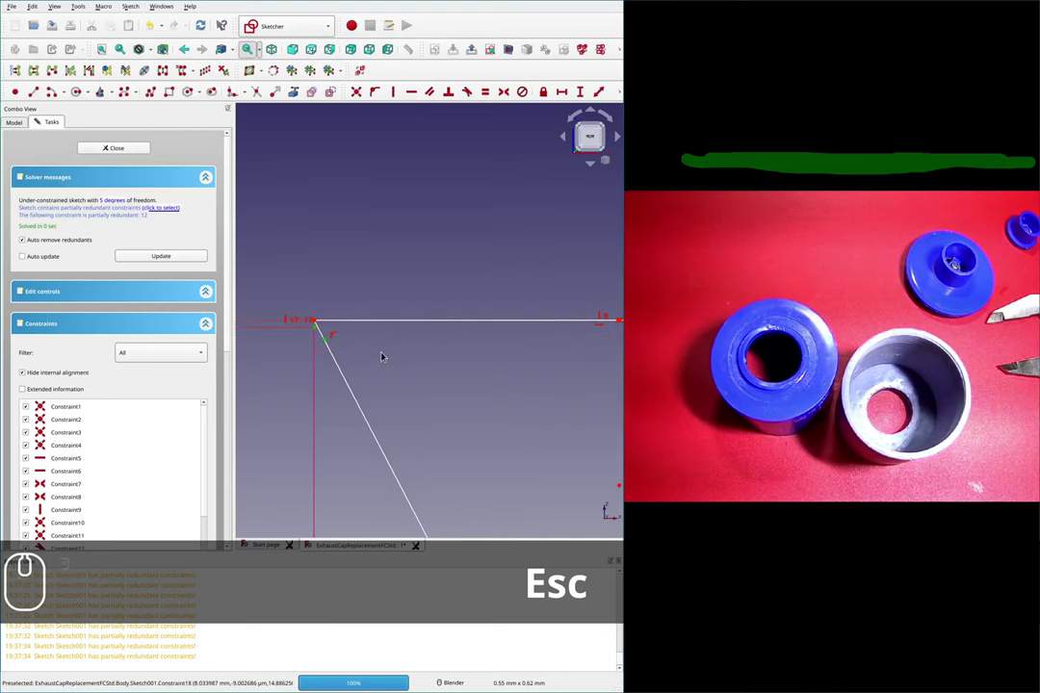
{"action": "key", "text": "h"}
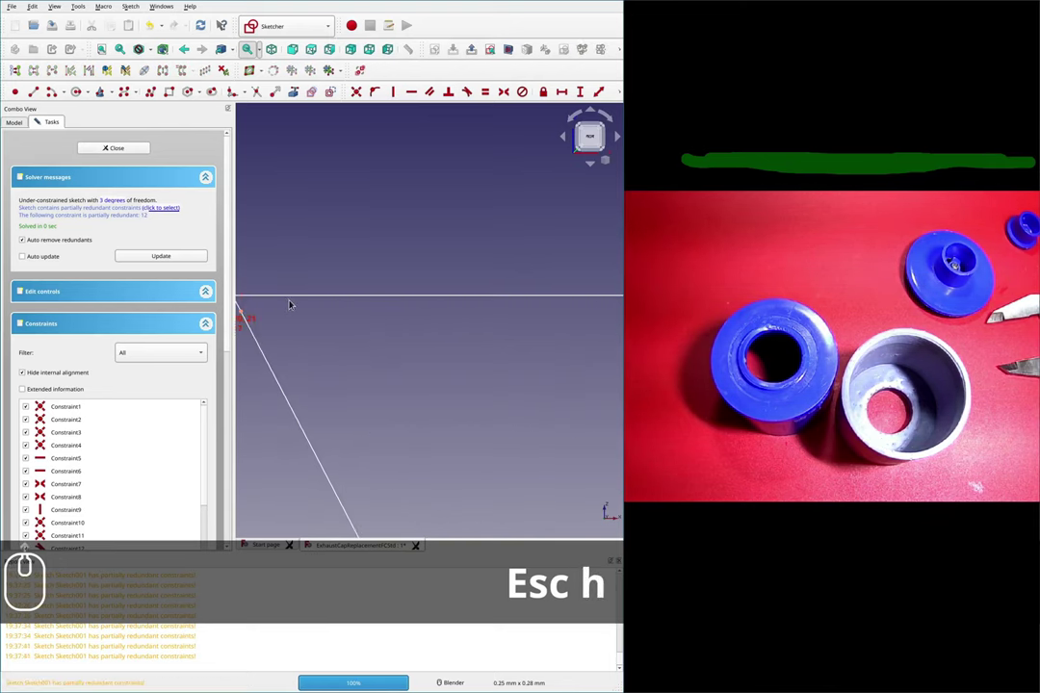
{"action": "scroll", "coordinate": [297, 318], "scroll_direction": "down", "scroll_amount": 2}
{"action": "scroll", "coordinate": [258, 315], "scroll_direction": "up", "scroll_amount": 2}
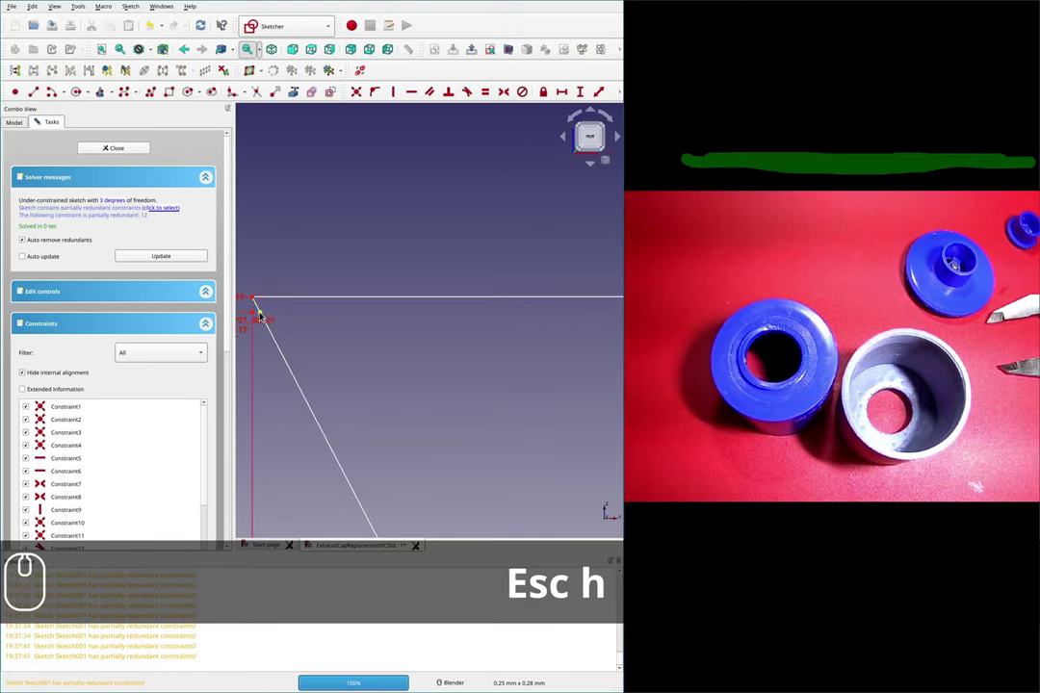
Step: Constrain the horizontal distance between the two flank points to 1.5 mm
{"action": "left_click", "coordinate": [260, 313]}
{"action": "scroll", "coordinate": [411, 347], "scroll_direction": "down", "scroll_amount": 10}
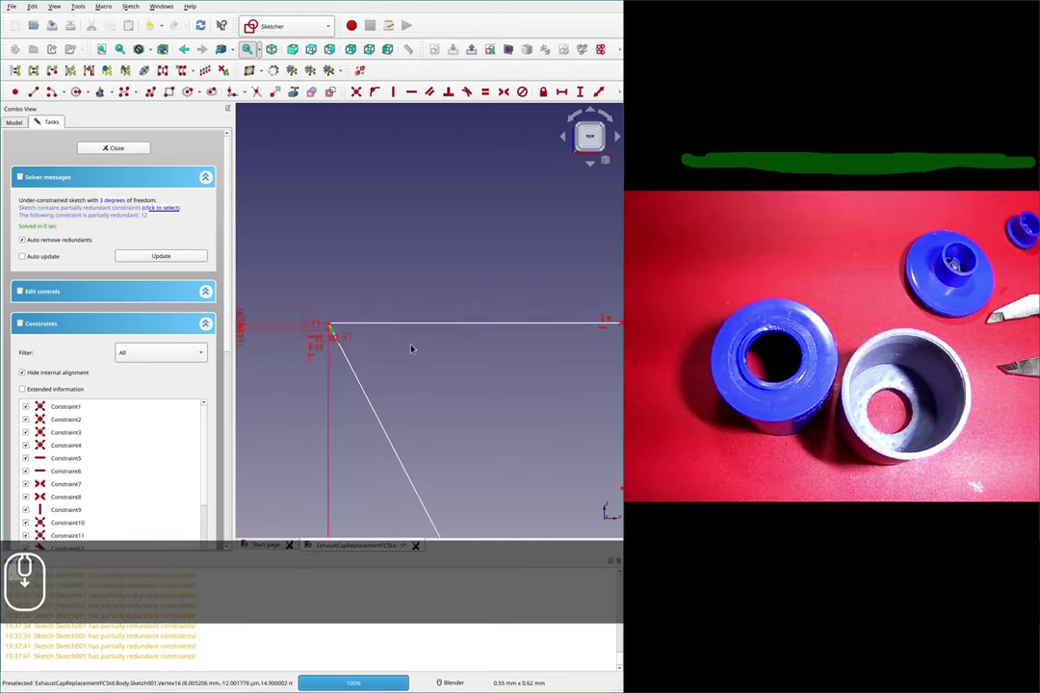
{"action": "scroll", "coordinate": [548, 356], "scroll_direction": "up", "scroll_amount": 2}
{"action": "scroll", "coordinate": [539, 356], "scroll_direction": "down", "scroll_amount": 2}
{"action": "scroll", "coordinate": [578, 352], "scroll_direction": "up", "scroll_amount": 4}
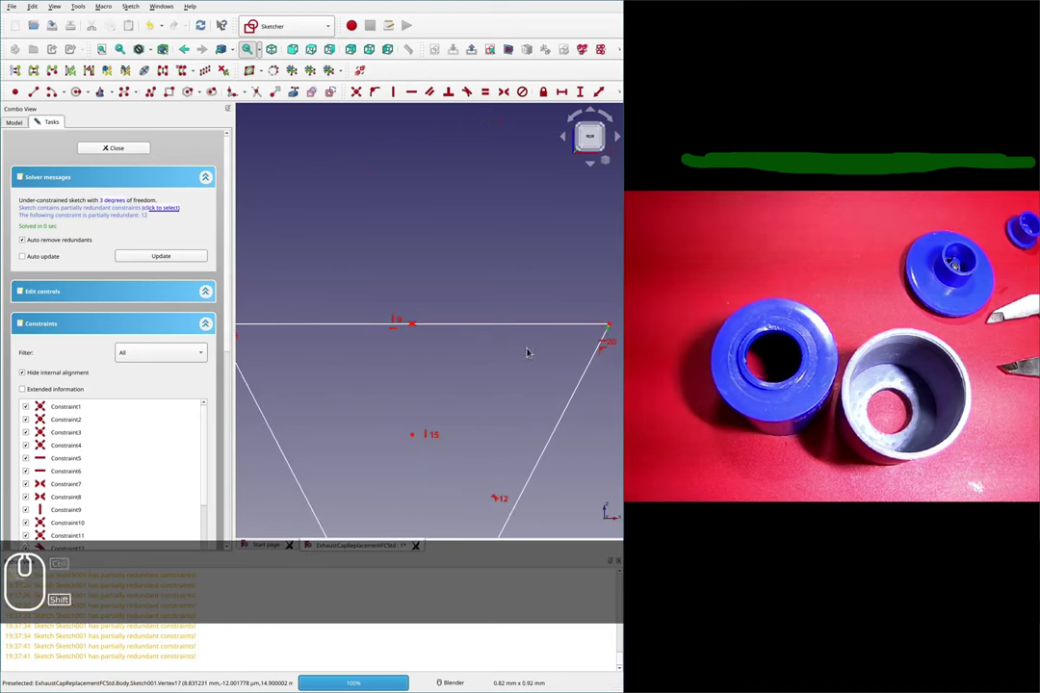
{"action": "key", "text": "shift+h"}
{"action": "type", "text": "1.5"}
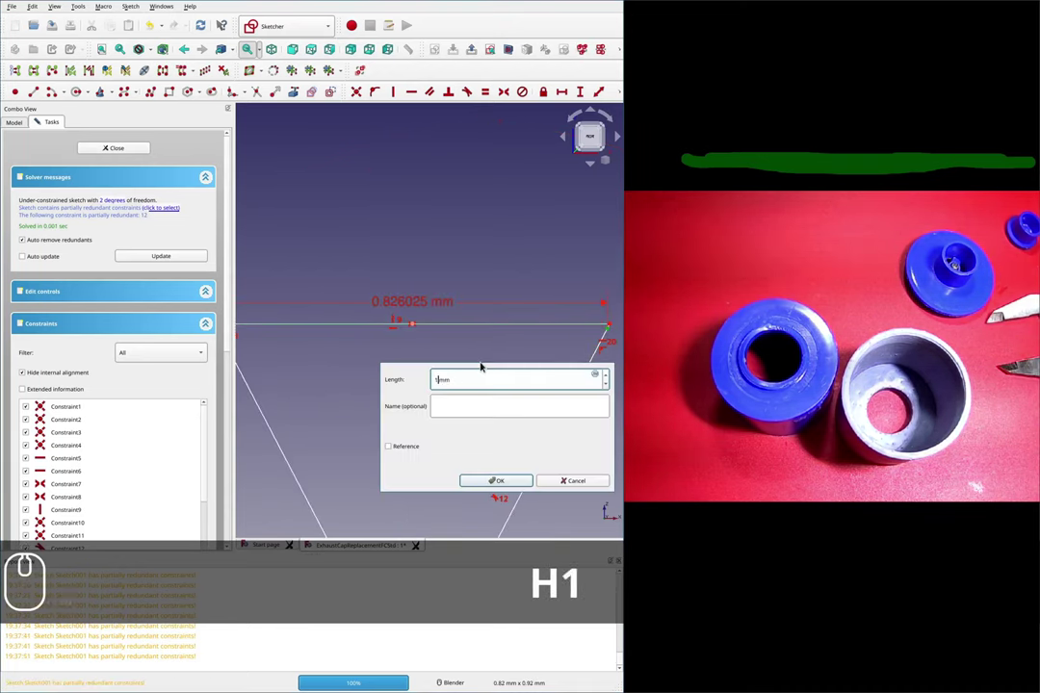
{"action": "type", "text": "mm"}
{"action": "key", "text": "BackSpace"}
{"action": "key", "text": "BackSpace"}
{"action": "key", "text": "BackSpace"}
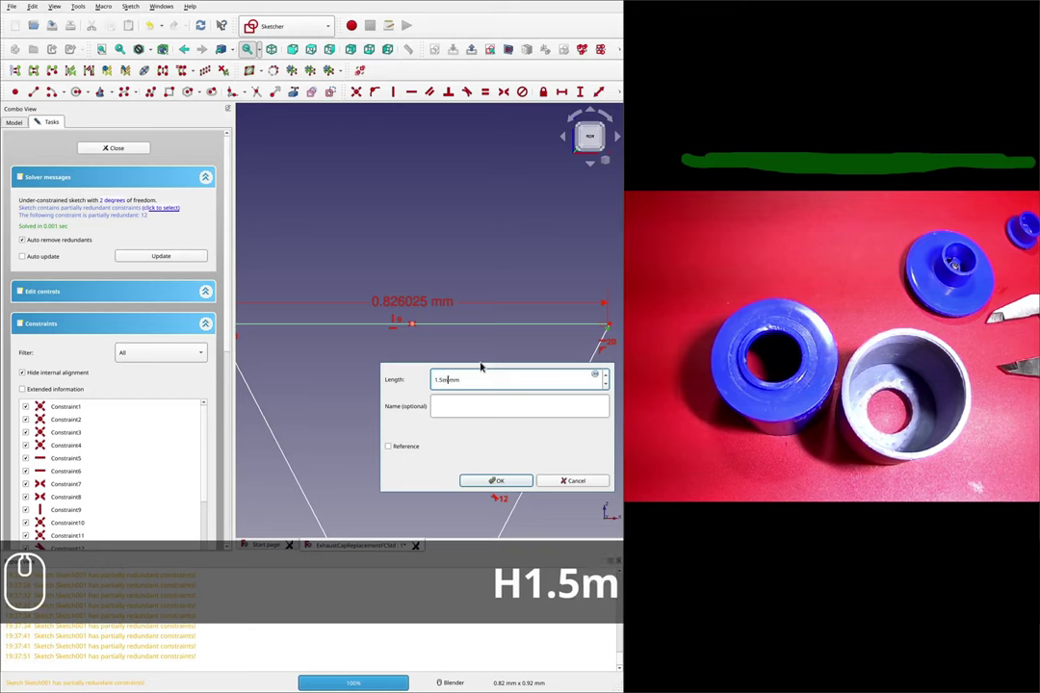
{"action": "type", "text": "m"}
{"action": "key", "text": "BackSpace"}
{"action": "type", "text": "5"}
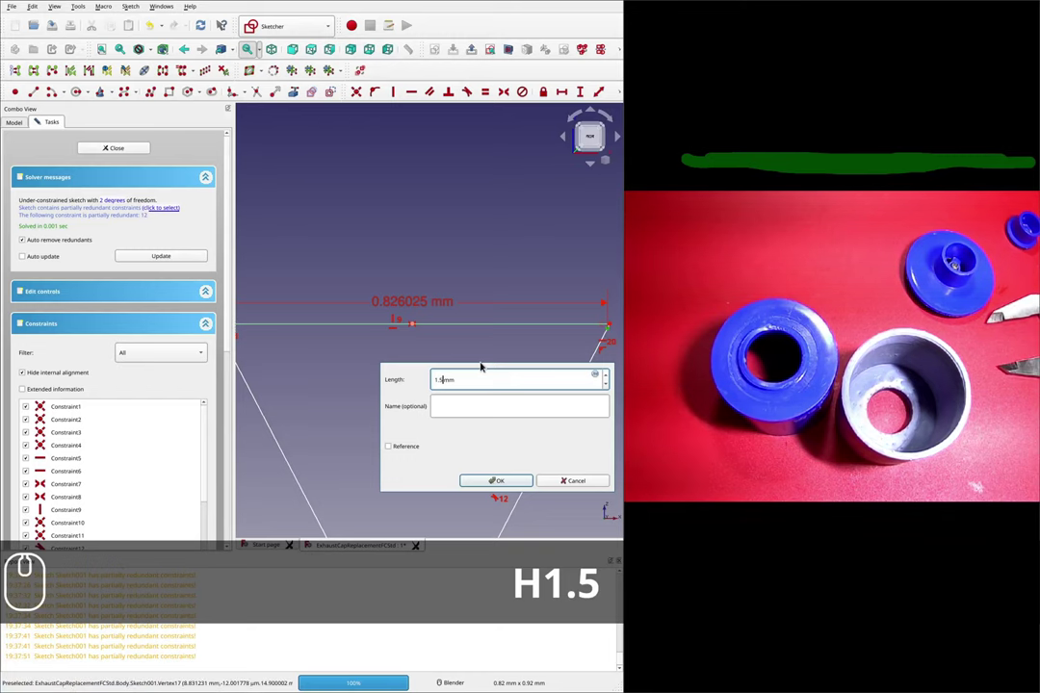
{"action": "key", "text": "Return"}
Step: Move the profile's short lower edge down along the flanks, close to the apex of the construction lines
{"action": "scroll", "coordinate": [474, 337], "scroll_direction": "down", "scroll_amount": 5}
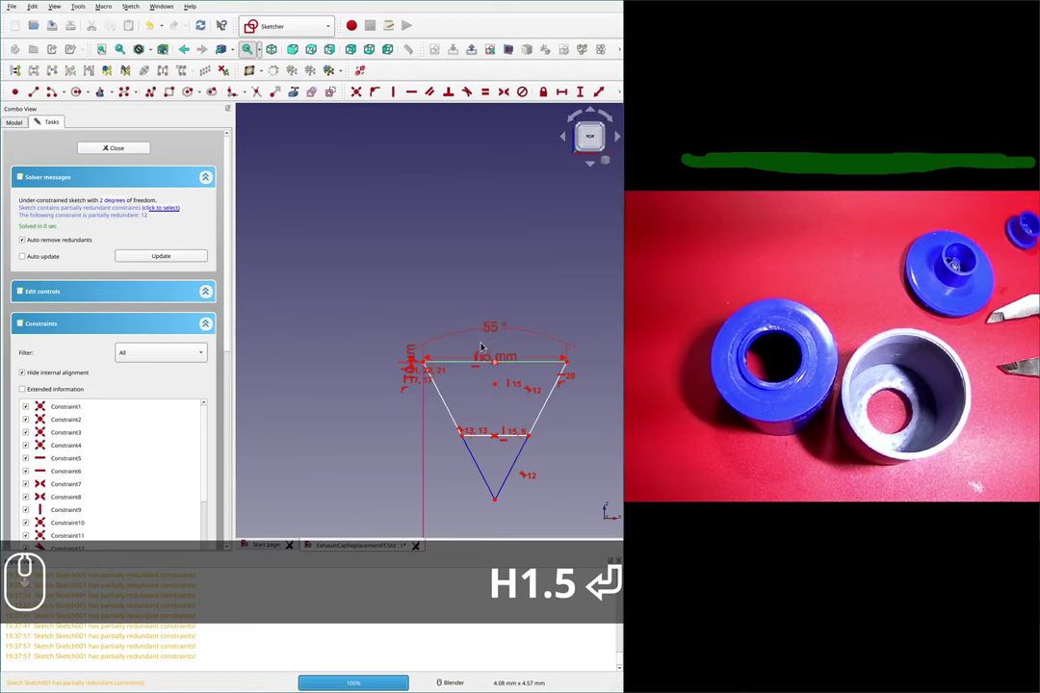
{"action": "scroll", "coordinate": [495, 368], "scroll_direction": "up", "scroll_amount": 2}
{"action": "scroll", "coordinate": [502, 405], "scroll_direction": "down", "scroll_amount": 4}
{"action": "scroll", "coordinate": [570, 428], "scroll_direction": "up", "scroll_amount": 2}
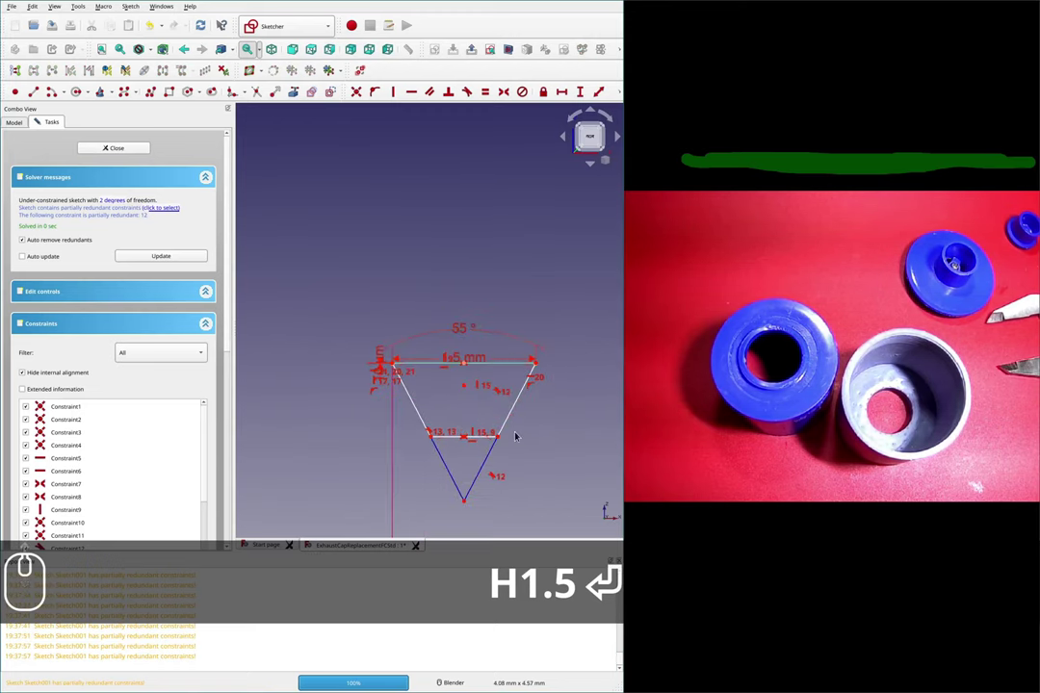
{"action": "left_click_drag", "start_coordinate": [463, 439], "coordinate": [465, 489]}
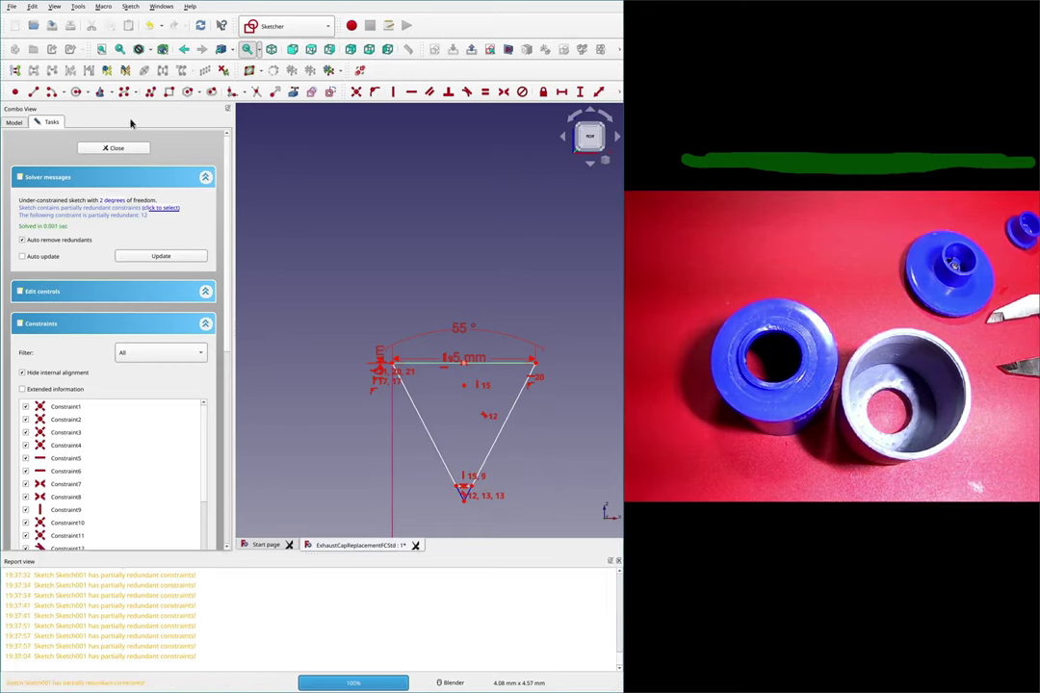
{"action": "left_click", "coordinate": [295, 95]}
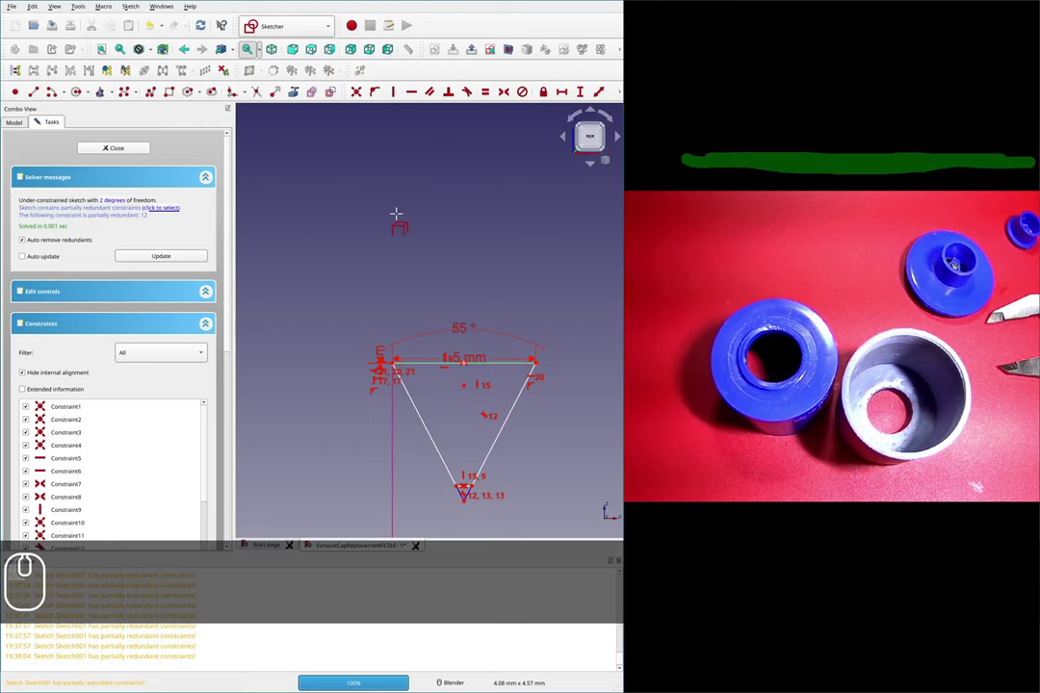
{"action": "key", "text": "Escape"}
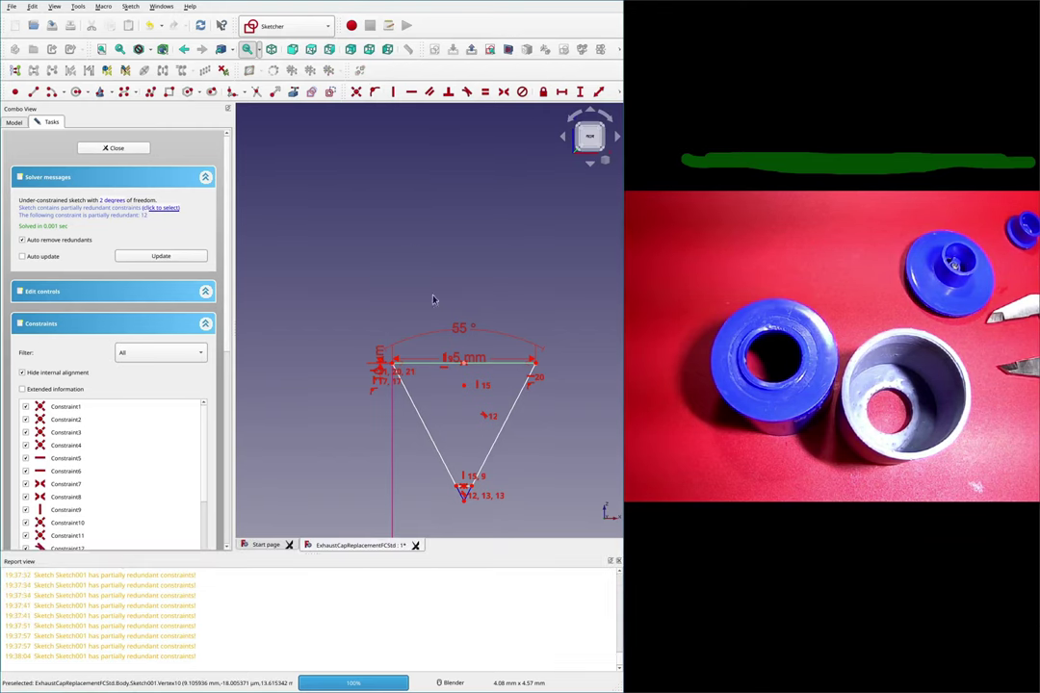
Step: Constrain the vertical distance between the upper flank point and the profile's short lower edge to 1.35 mm
{"action": "scroll", "coordinate": [528, 470], "scroll_direction": "up", "scroll_amount": 2}
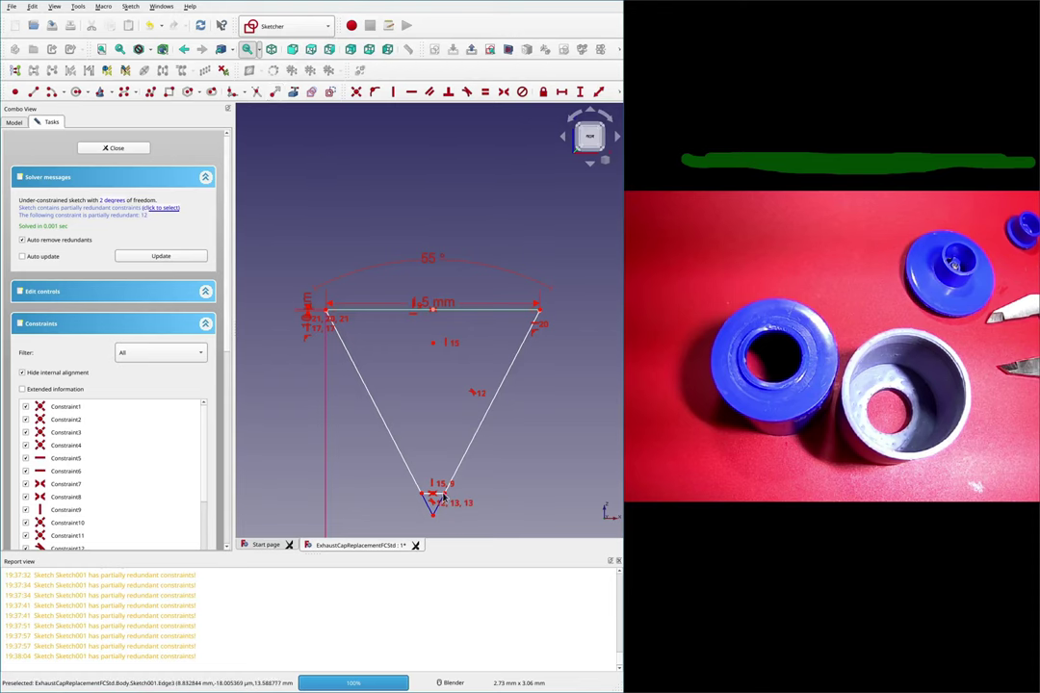
{"action": "scroll", "coordinate": [443, 497], "scroll_direction": "up", "scroll_amount": 2}
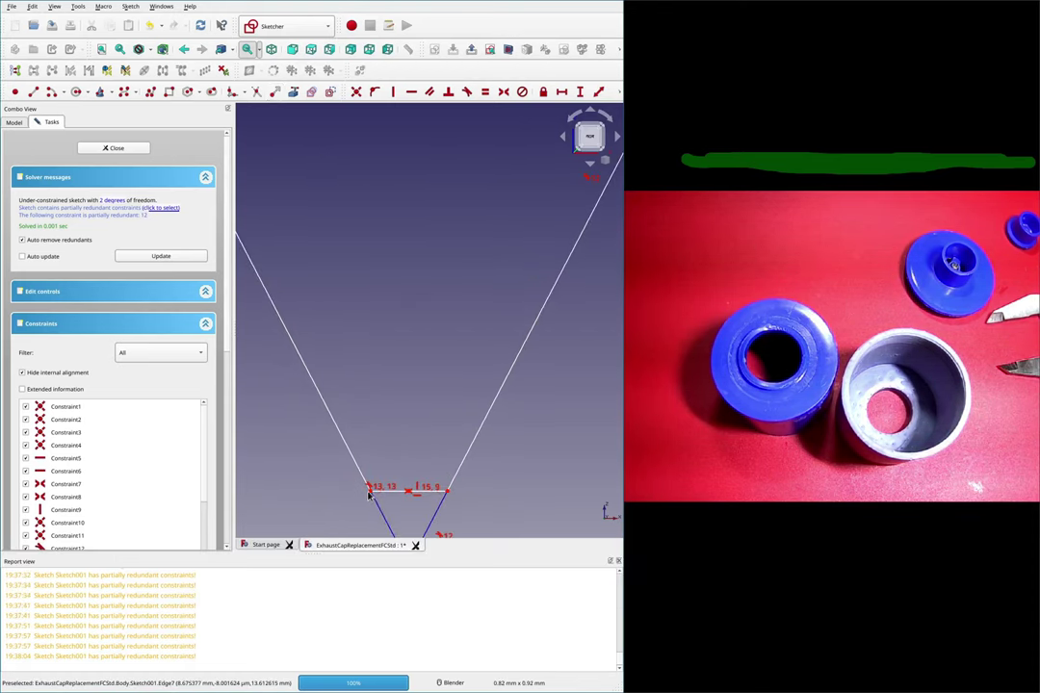
{"action": "scroll", "coordinate": [368, 493], "scroll_direction": "up", "scroll_amount": 4}
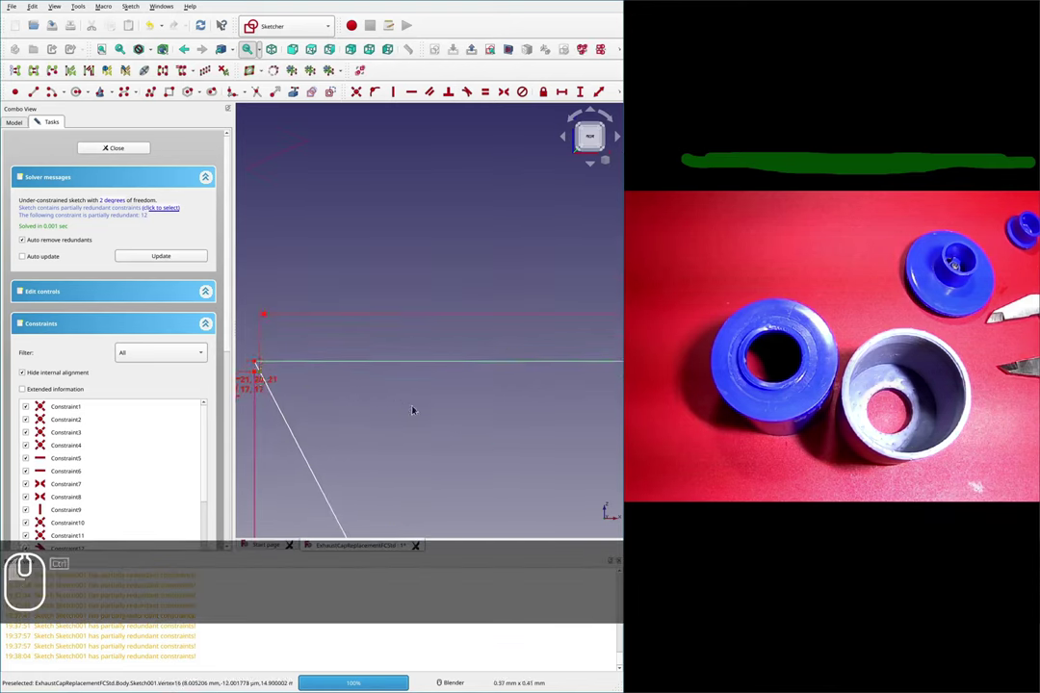
{"action": "scroll", "coordinate": [416, 411], "scroll_direction": "down", "scroll_amount": 2, "text": "ctrl"}
{"action": "key", "text": "shift+v"}
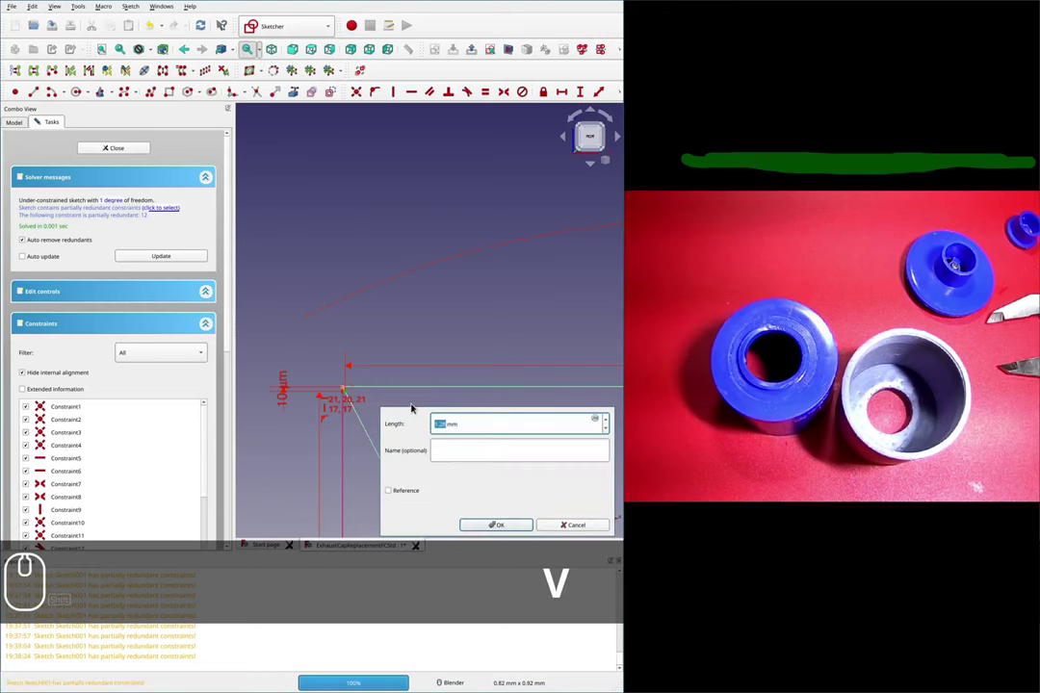
{"action": "type", "text": "1"}
{"action": "type", "text": "35"}
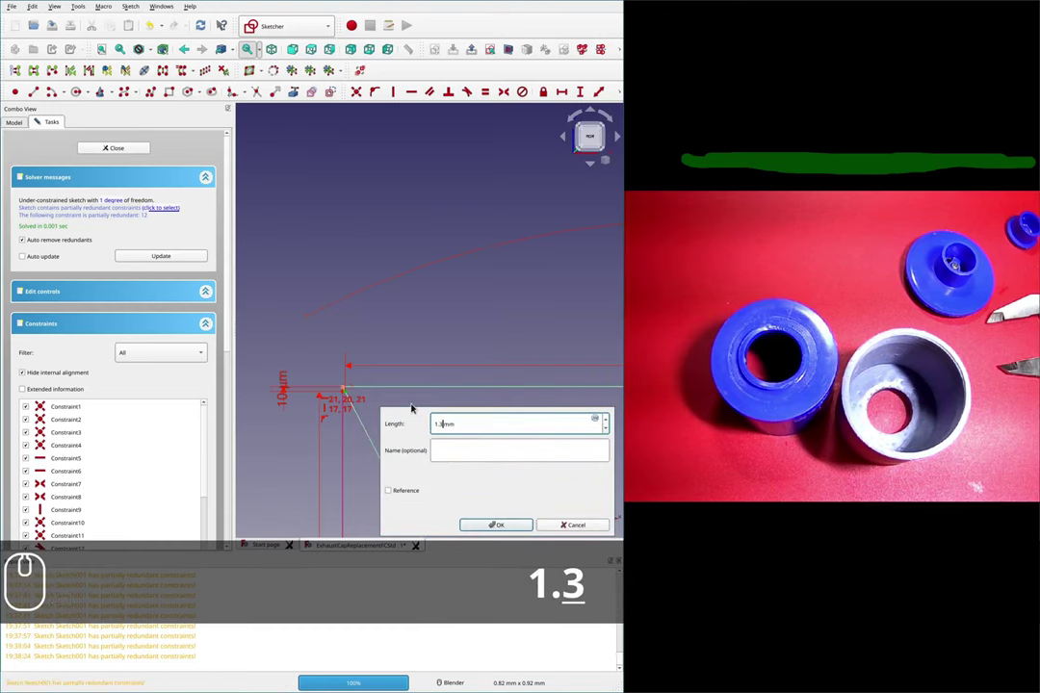
{"action": "key", "text": "Return"}
{"action": "scroll", "coordinate": [394, 379], "scroll_direction": "down", "scroll_amount": 5}
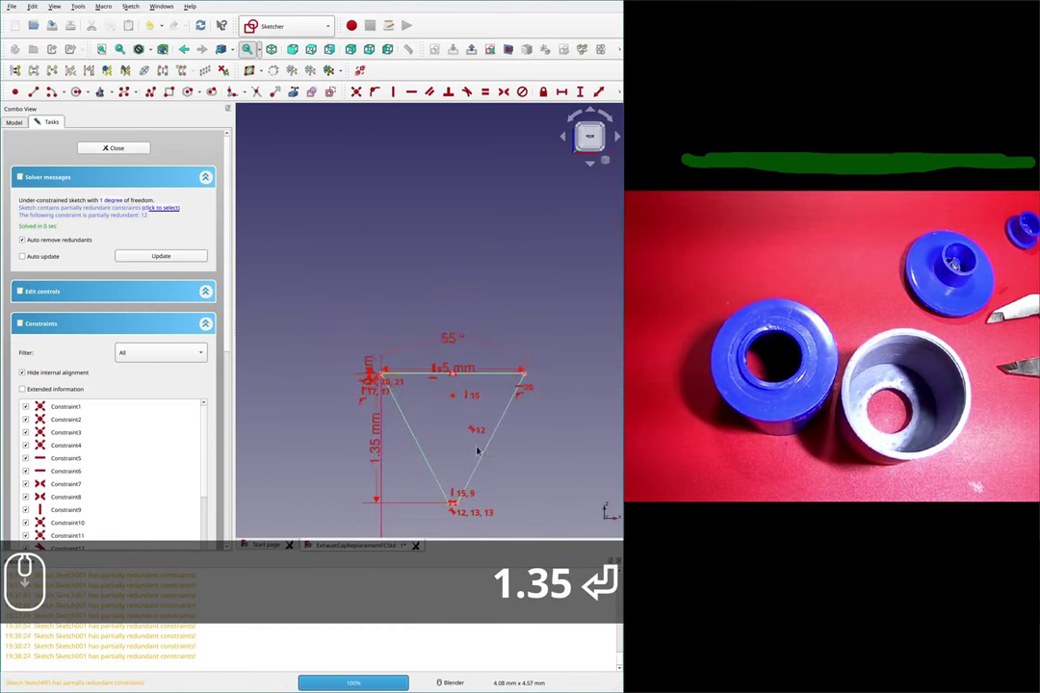
{"action": "scroll", "coordinate": [486, 489], "scroll_direction": "up", "scroll_amount": 4}
{"action": "scroll", "coordinate": [419, 445], "scroll_direction": "down", "scroll_amount": 5}
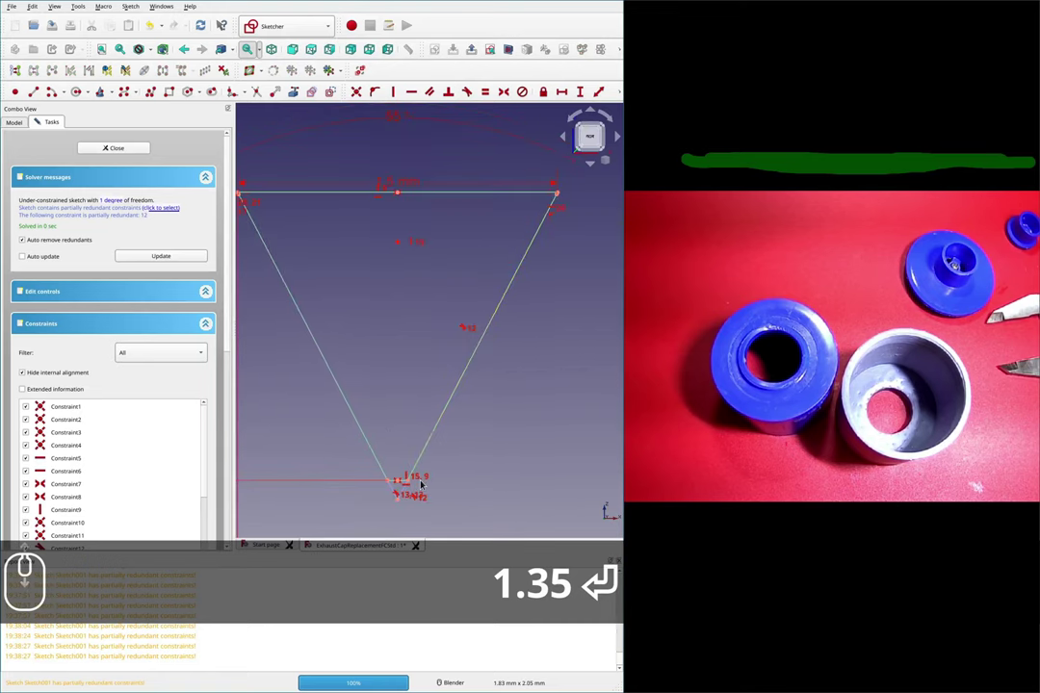
{"action": "scroll", "coordinate": [402, 359], "scroll_direction": "up", "scroll_amount": 5}
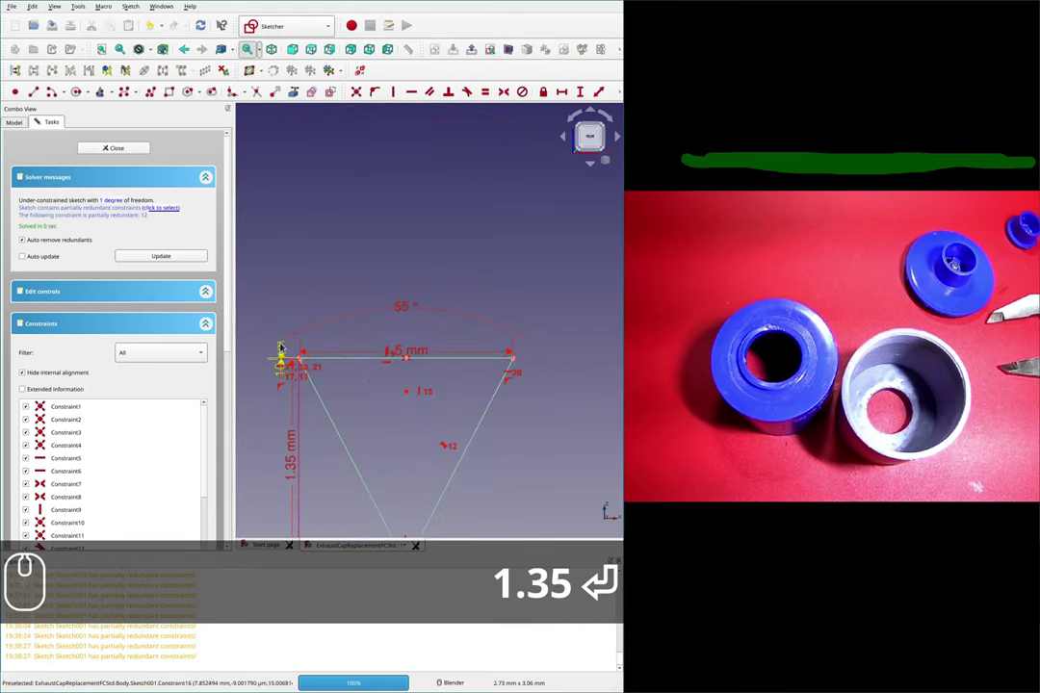
Step: Close Sketch001 and examine the triangular thread profile at the end of the ring in the model
{"action": "left_click", "coordinate": [113, 148]}
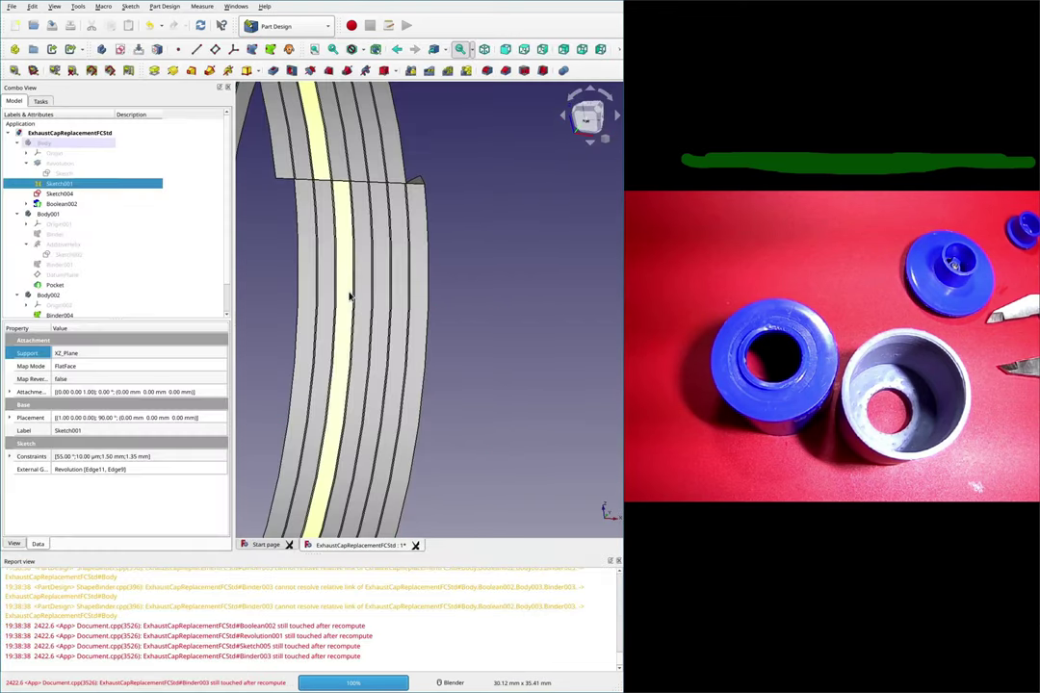
{"action": "scroll", "coordinate": [356, 296], "scroll_direction": "down", "scroll_amount": 3}
{"action": "scroll", "coordinate": [356, 279], "scroll_direction": "down", "scroll_amount": 2}
{"action": "scroll", "coordinate": [520, 292], "scroll_direction": "up", "scroll_amount": 4}
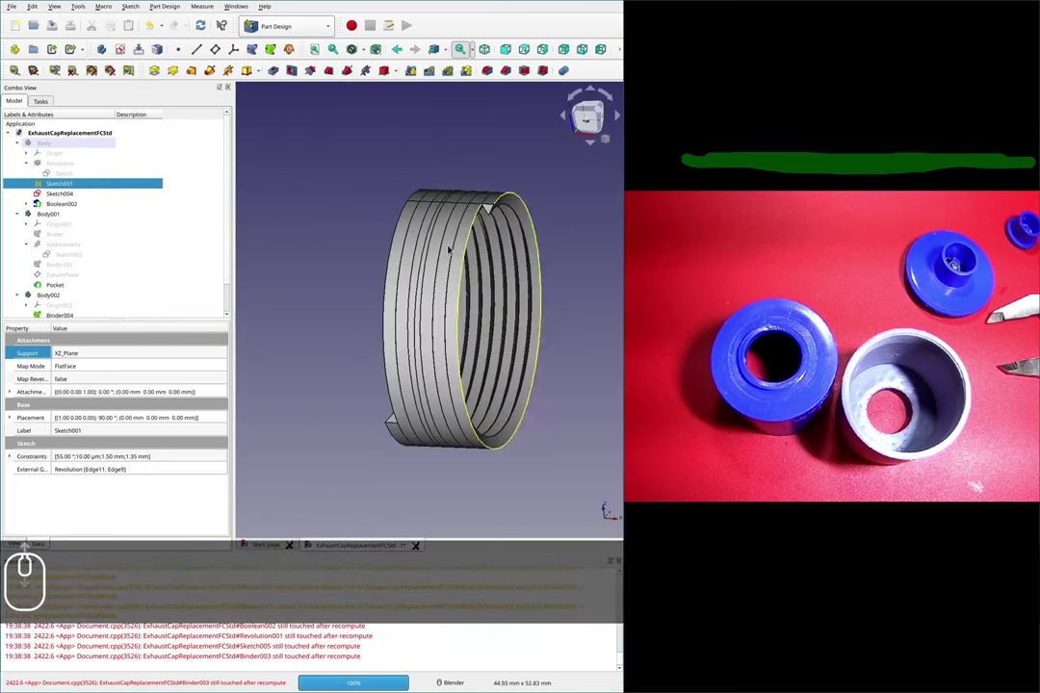
{"action": "mouse_move", "coordinate": [414, 252]}
{"action": "middle_mouse_down"}
{"action": "mouse_move", "coordinate": [468, 243]}
{"action": "mouse_move", "coordinate": [424, 255]}
{"action": "middle_mouse_up"}
{"action": "scroll", "coordinate": [423, 255], "scroll_direction": "up", "scroll_amount": 2}
{"action": "scroll", "coordinate": [423, 255], "scroll_direction": "up", "scroll_amount": 2}
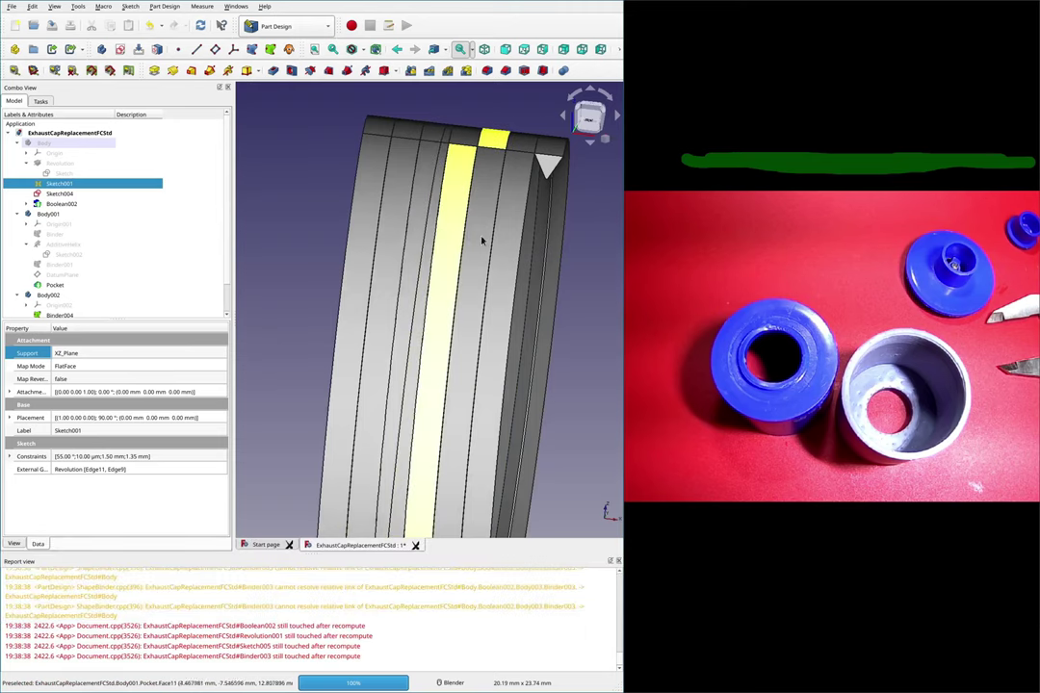
{"action": "scroll", "coordinate": [508, 139], "scroll_direction": "up", "scroll_amount": 8}
{"action": "scroll", "coordinate": [418, 213], "scroll_direction": "down", "scroll_amount": 3}
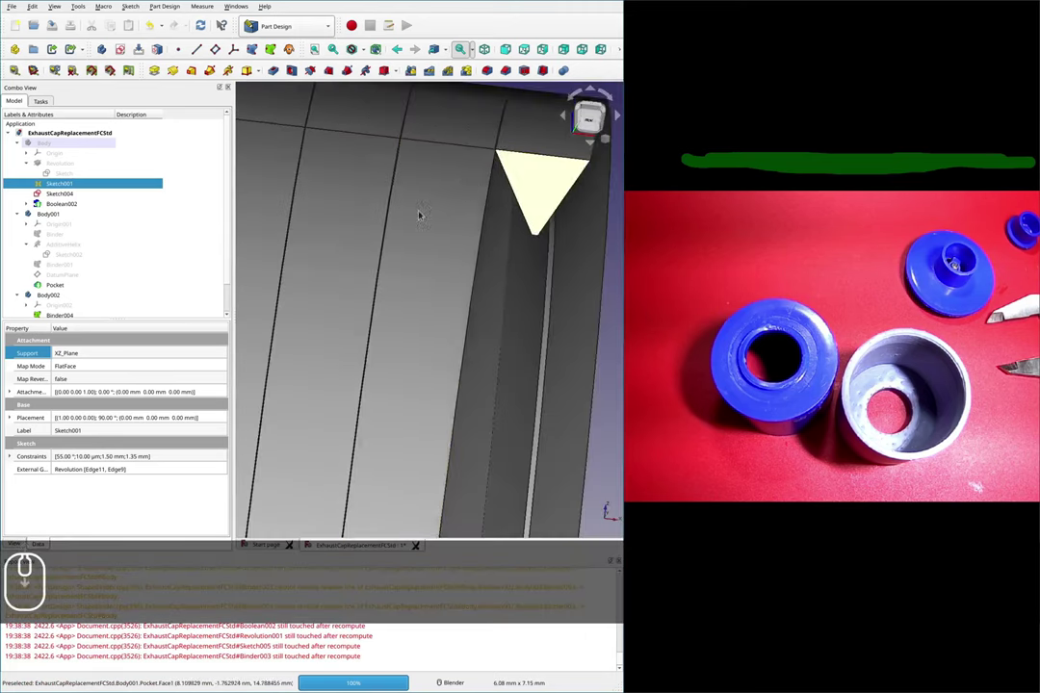
{"action": "scroll", "coordinate": [69, 289], "scroll_direction": "down", "scroll_amount": 1}
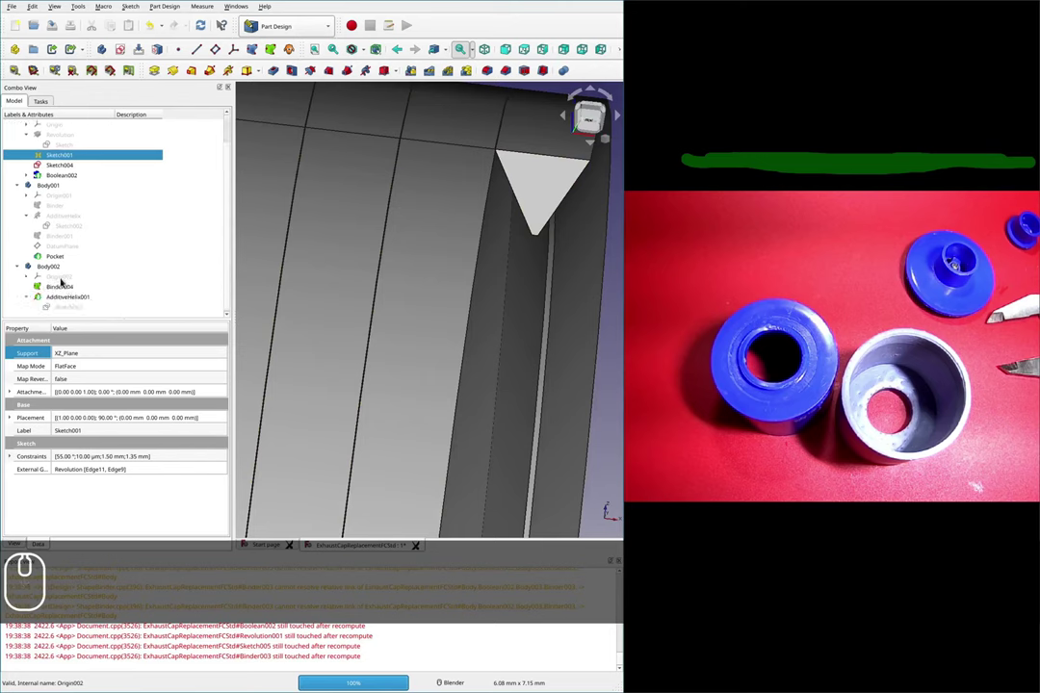
Step: Reopen Sketch001 for editing and highlight its partially redundant constraint
{"action": "scroll", "coordinate": [60, 281], "scroll_direction": "up", "scroll_amount": 1}
{"action": "left_click", "coordinate": [58, 196]}
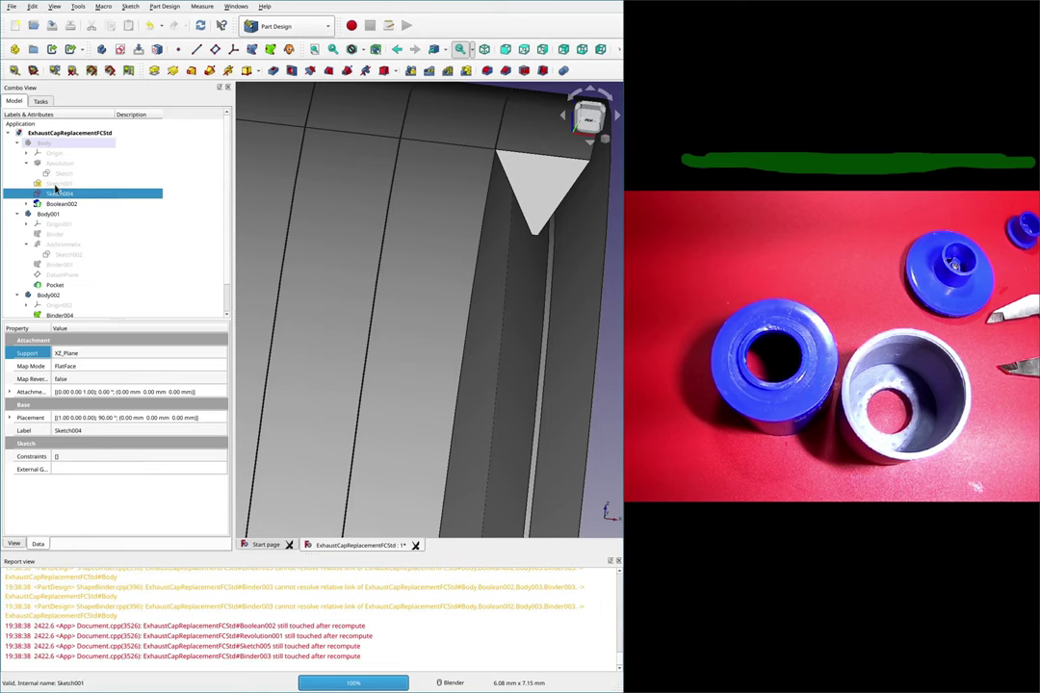
{"action": "right_click", "coordinate": [56, 190]}
{"action": "left_click", "coordinate": [79, 192]}
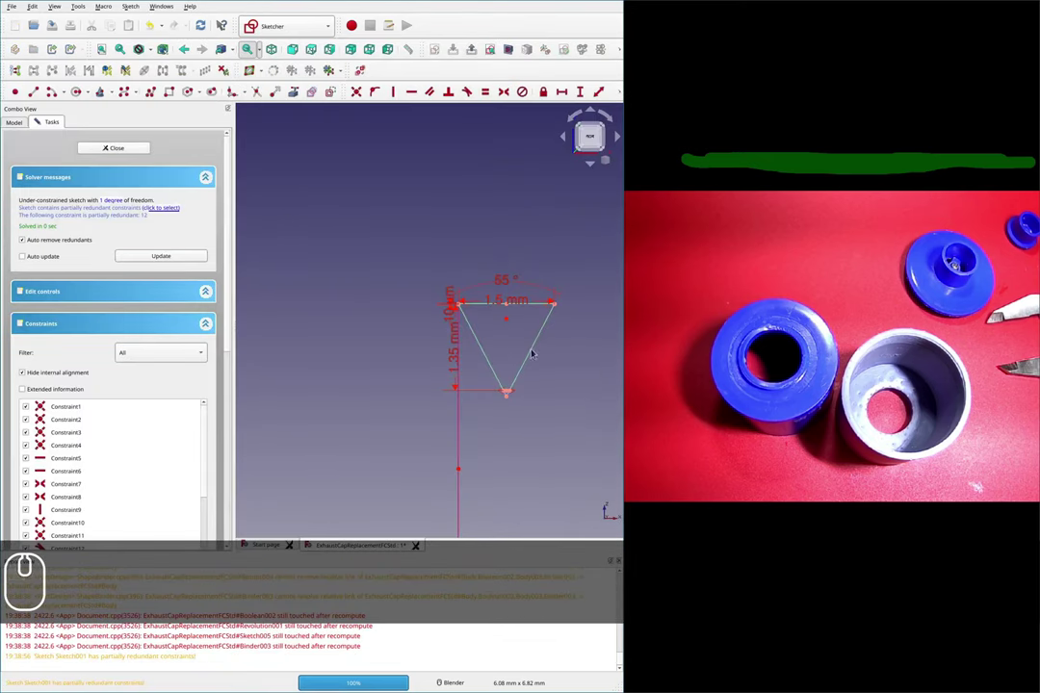
{"action": "scroll", "coordinate": [527, 380], "scroll_direction": "up", "scroll_amount": 4}
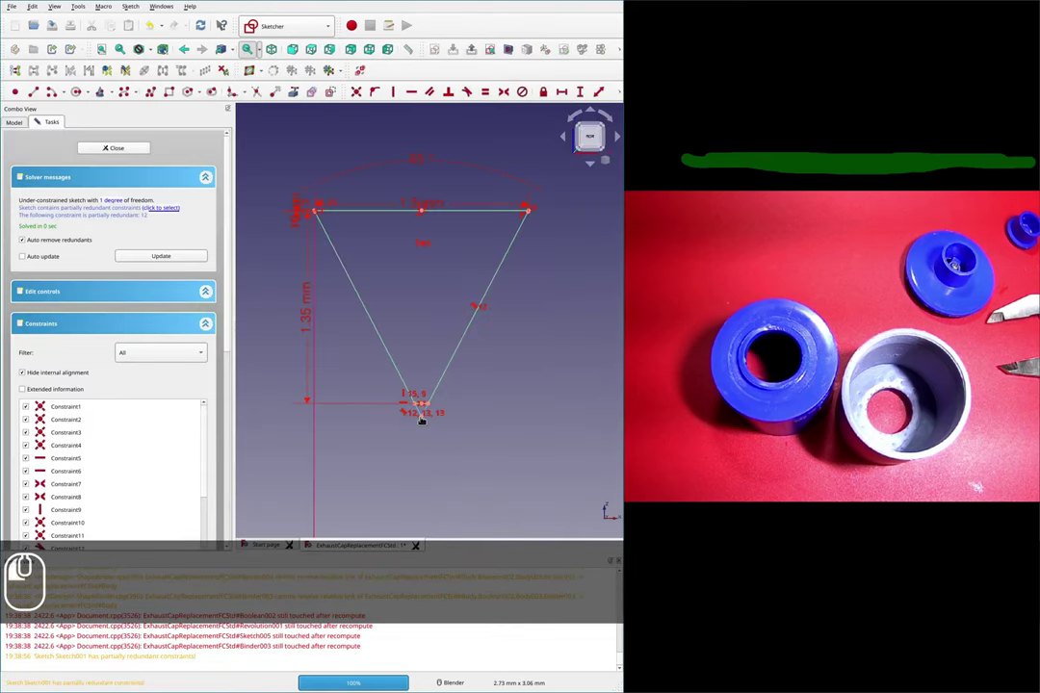
{"action": "scroll", "coordinate": [510, 295], "scroll_direction": "up", "scroll_amount": 4}
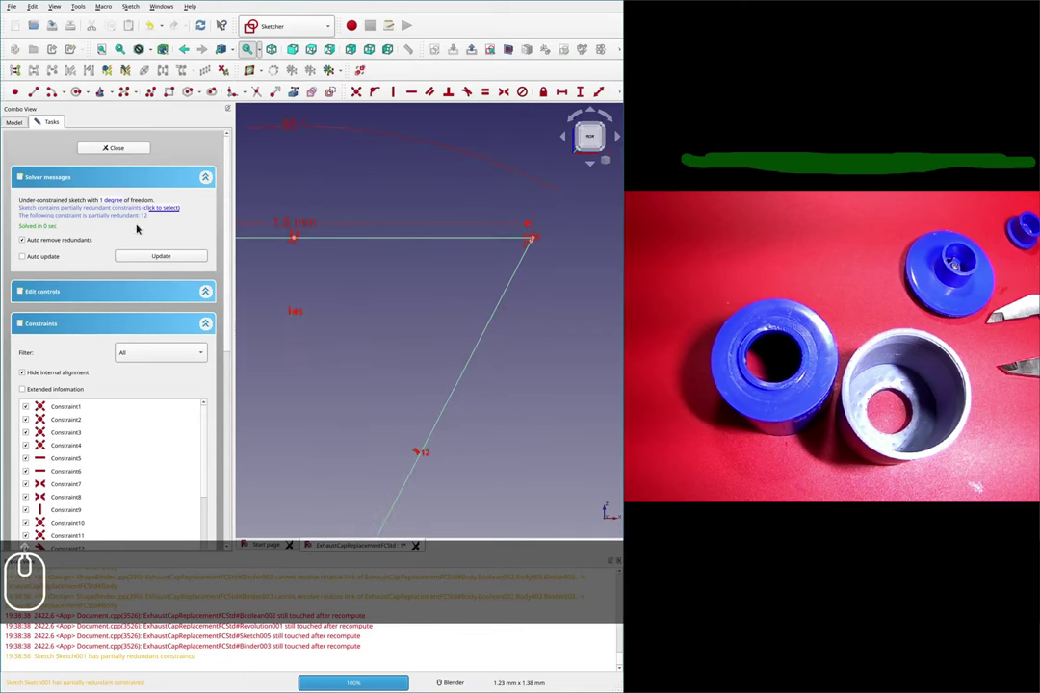
{"action": "scroll", "coordinate": [415, 298], "scroll_direction": "down", "scroll_amount": 4}
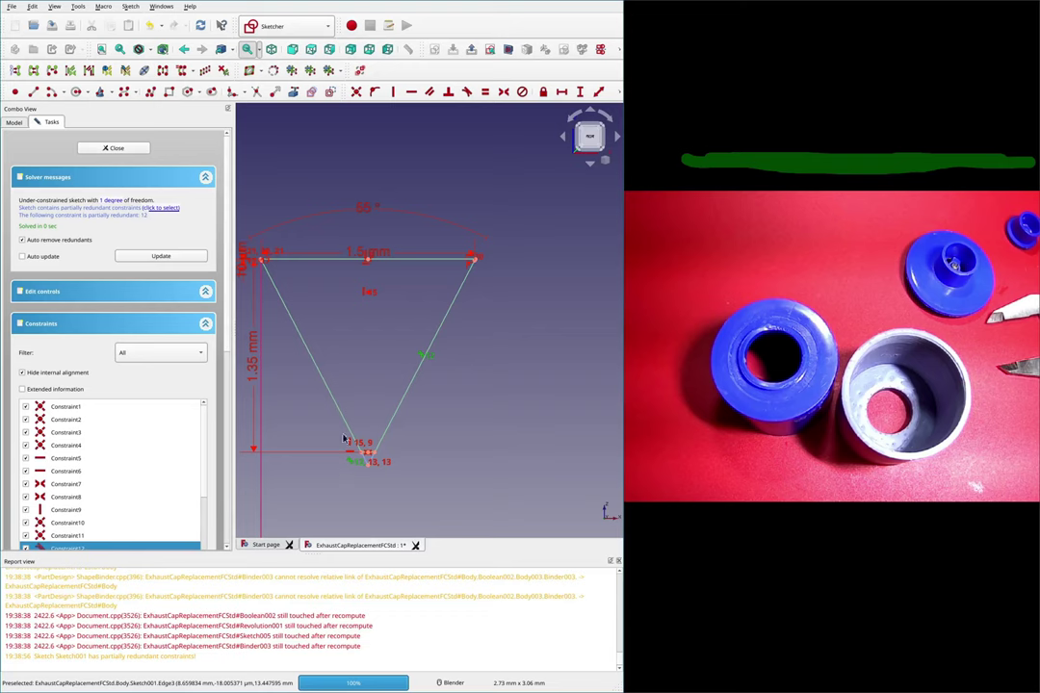
{"action": "left_click", "coordinate": [329, 319]}
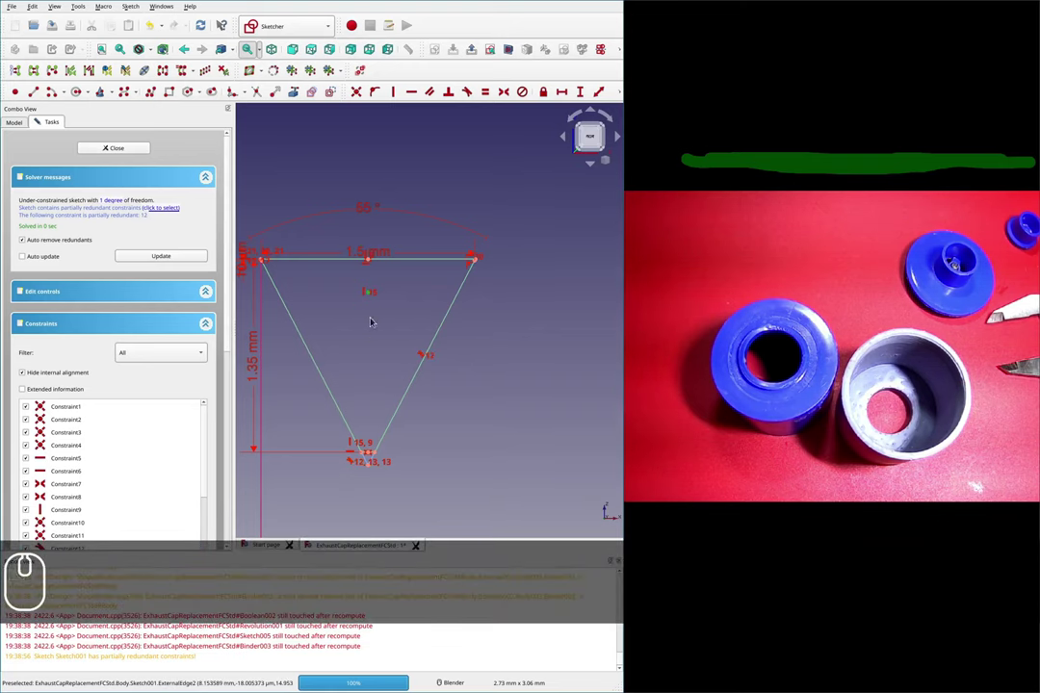
Step: Move the loose point beneath the middle of the profile's upper edge slightly downward
{"action": "scroll", "coordinate": [369, 322], "scroll_direction": "up", "scroll_amount": 3}
{"action": "mouse_move", "coordinate": [369, 282]}
{"action": "left_mouse_down"}
{"action": "mouse_move", "coordinate": [368, 295]}
{"action": "mouse_move", "coordinate": [414, 293]}
{"action": "mouse_move", "coordinate": [400, 278]}
{"action": "left_mouse_up"}
{"action": "scroll", "coordinate": [378, 279], "scroll_direction": "down", "scroll_amount": 3}
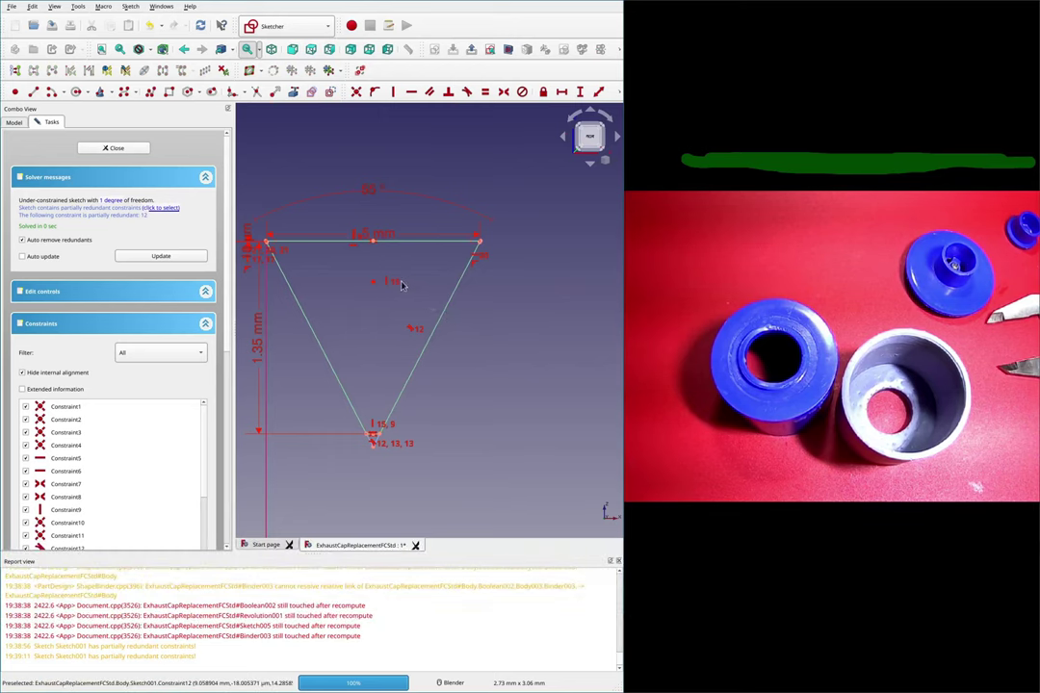
Step: Draw a short vertical line from the left flank point up to the profile's upper edge
{"action": "scroll", "coordinate": [395, 285], "scroll_direction": "down", "scroll_amount": 2}
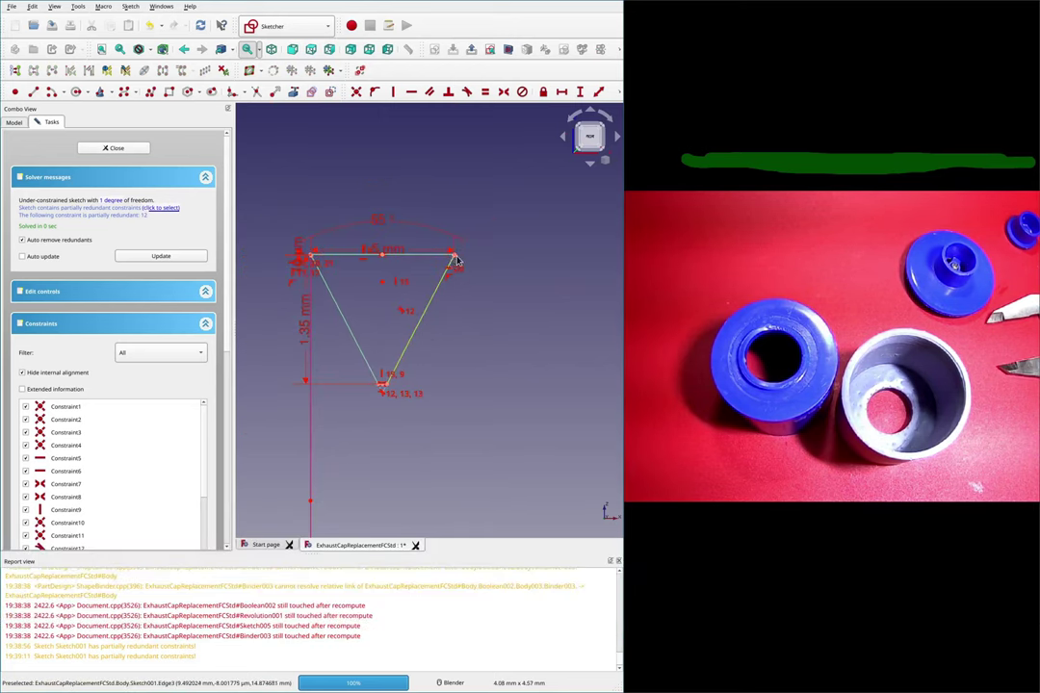
{"action": "scroll", "coordinate": [456, 260], "scroll_direction": "down", "scroll_amount": 5}
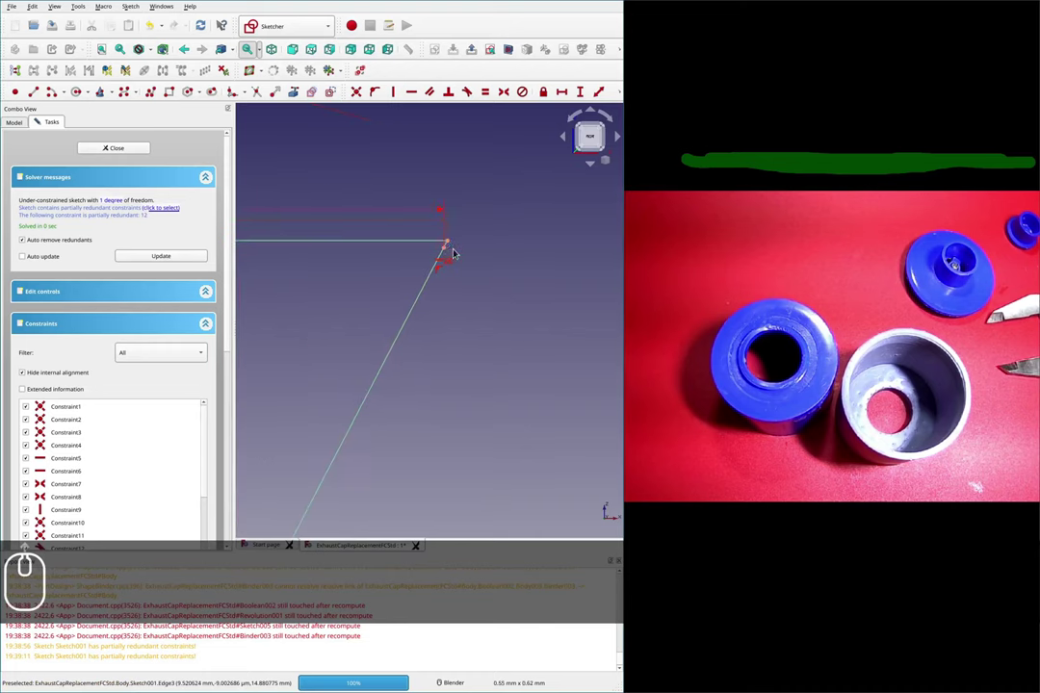
{"action": "scroll", "coordinate": [451, 267], "scroll_direction": "down", "scroll_amount": 2}
{"action": "scroll", "coordinate": [413, 255], "scroll_direction": "up", "scroll_amount": 6}
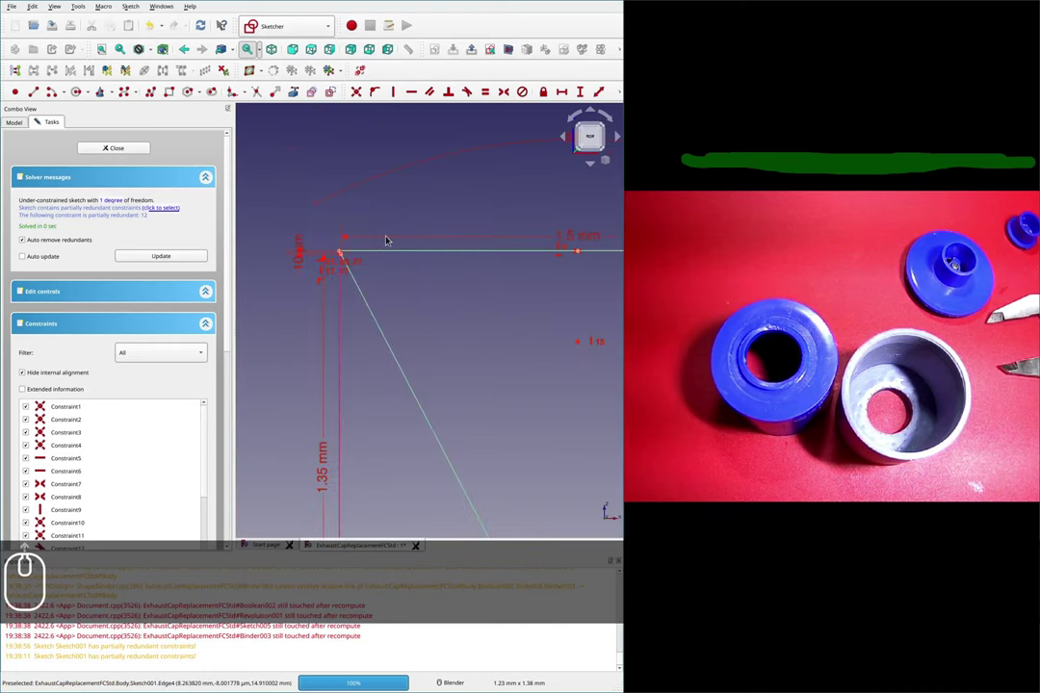
{"action": "scroll", "coordinate": [313, 275], "scroll_direction": "up", "scroll_amount": 3}
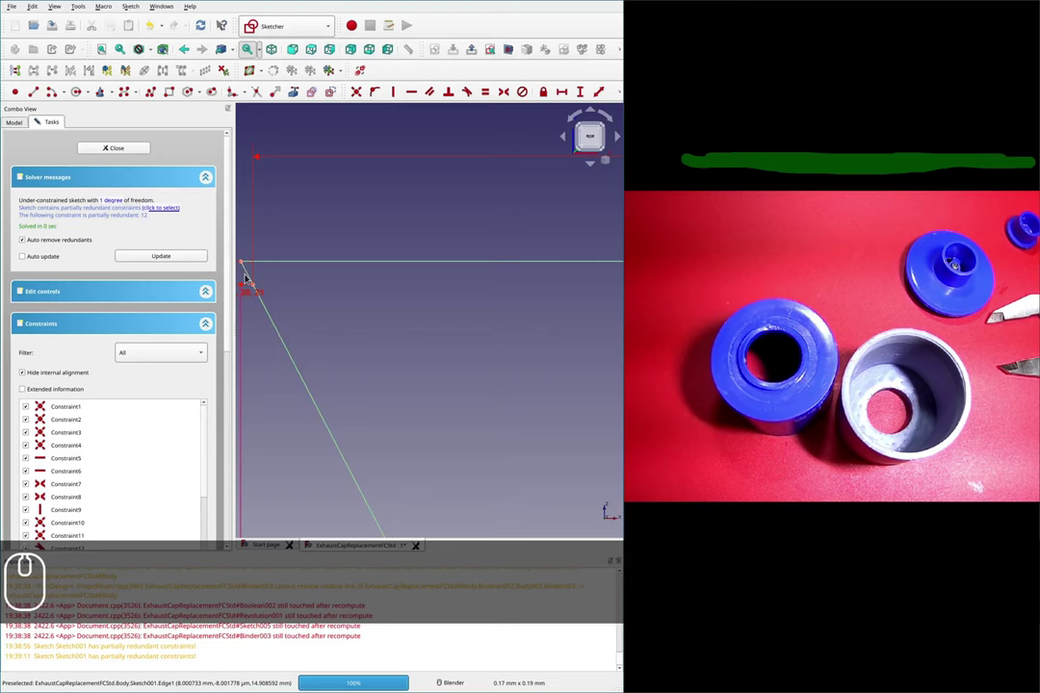
{"action": "scroll", "coordinate": [247, 277], "scroll_direction": "up", "scroll_amount": 6}
{"action": "scroll", "coordinate": [374, 278], "scroll_direction": "down", "scroll_amount": 4}
{"action": "scroll", "coordinate": [309, 279], "scroll_direction": "up", "scroll_amount": 2}
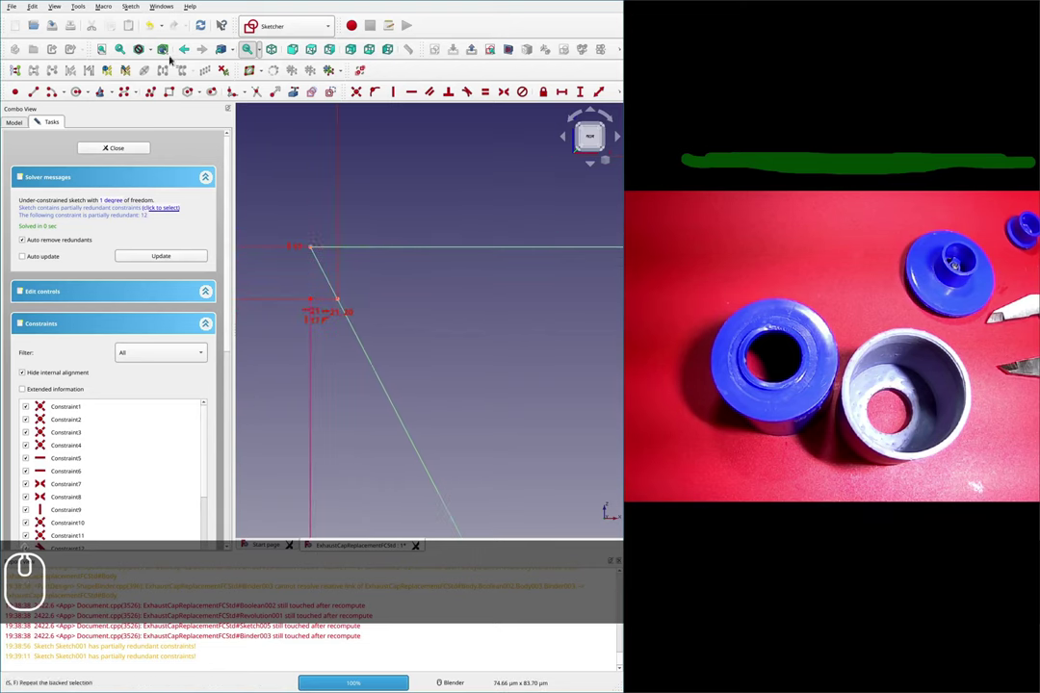
{"action": "left_click", "coordinate": [339, 298]}
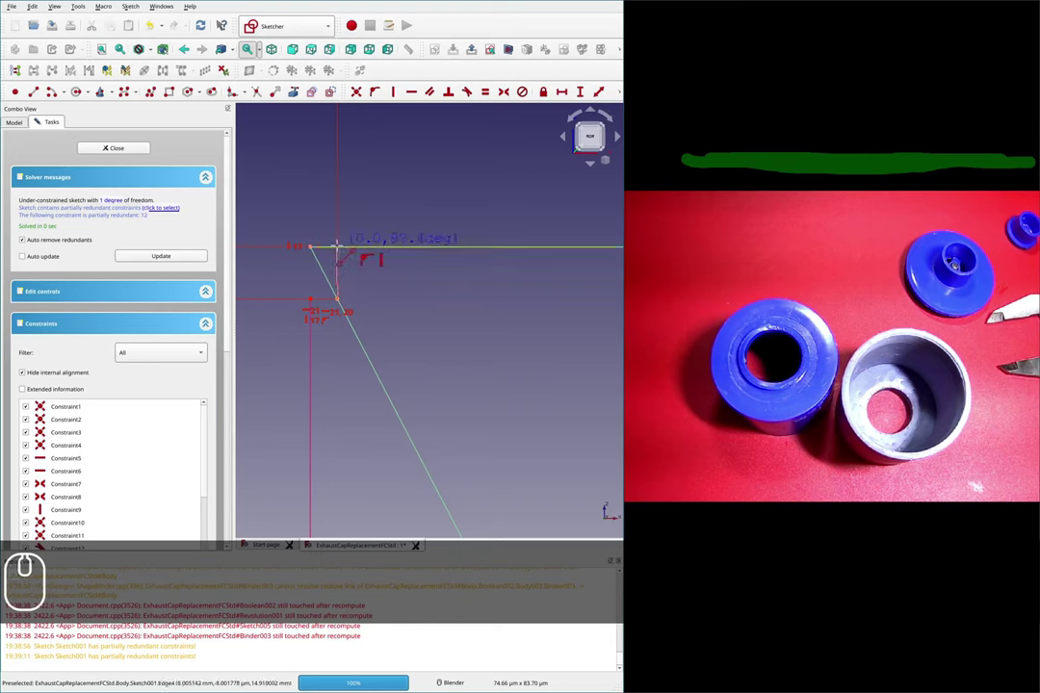
Step: Draw a short vertical line from the right flank point up to the profile's upper edge
{"action": "scroll", "coordinate": [397, 311], "scroll_direction": "down", "scroll_amount": 5}
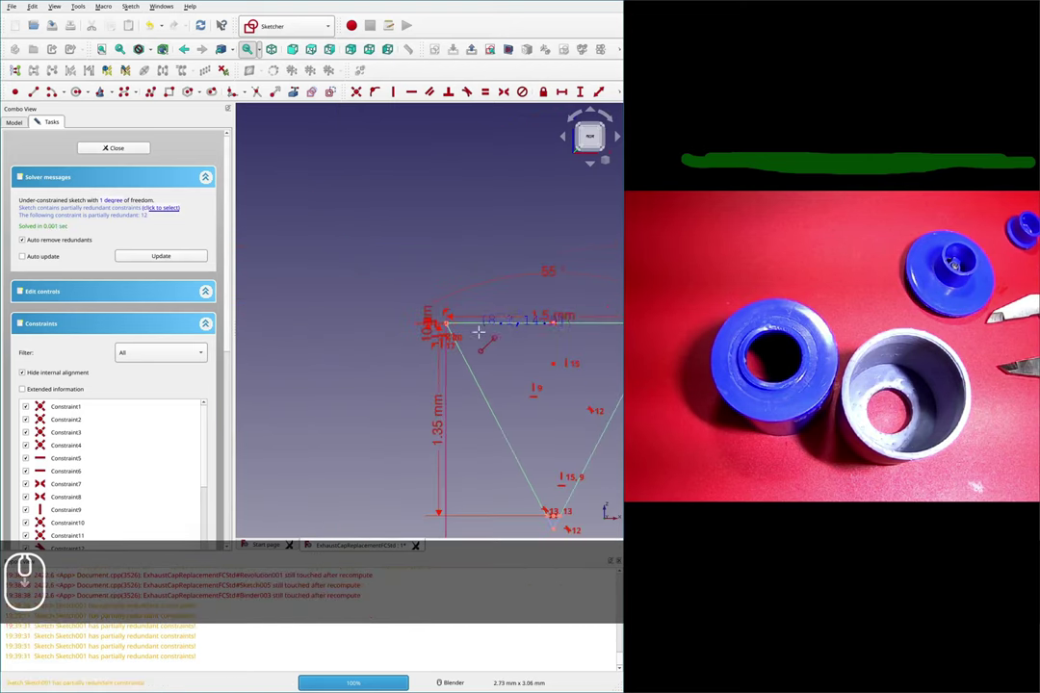
{"action": "scroll", "coordinate": [554, 289], "scroll_direction": "up", "scroll_amount": 5}
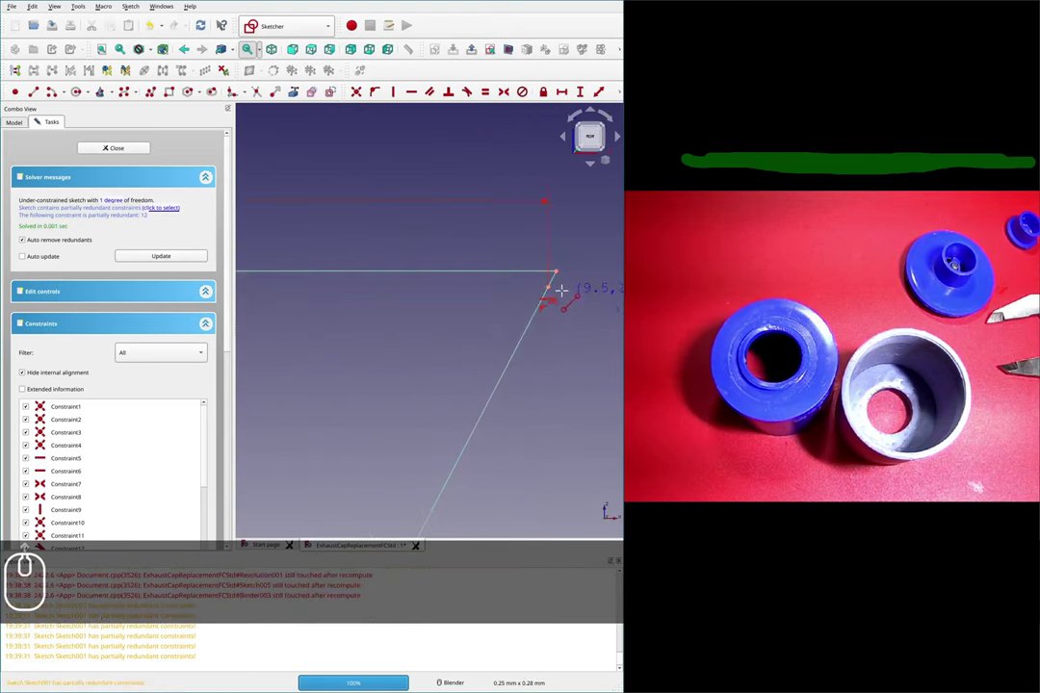
{"action": "scroll", "coordinate": [549, 287], "scroll_direction": "up", "scroll_amount": 8}
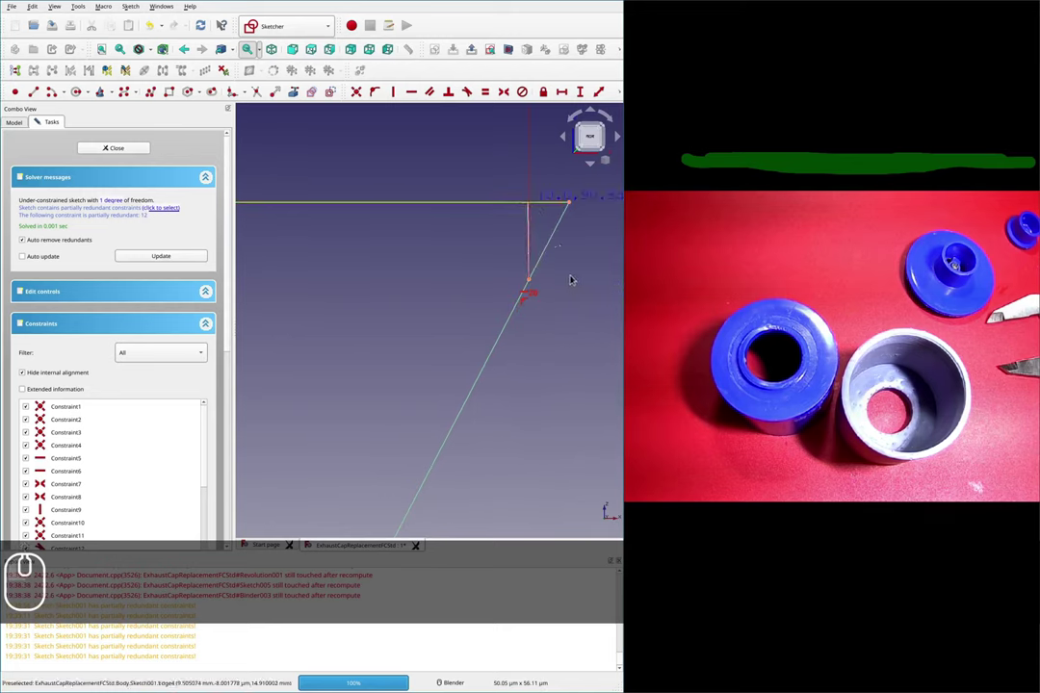
{"action": "key", "text": "Escape"}
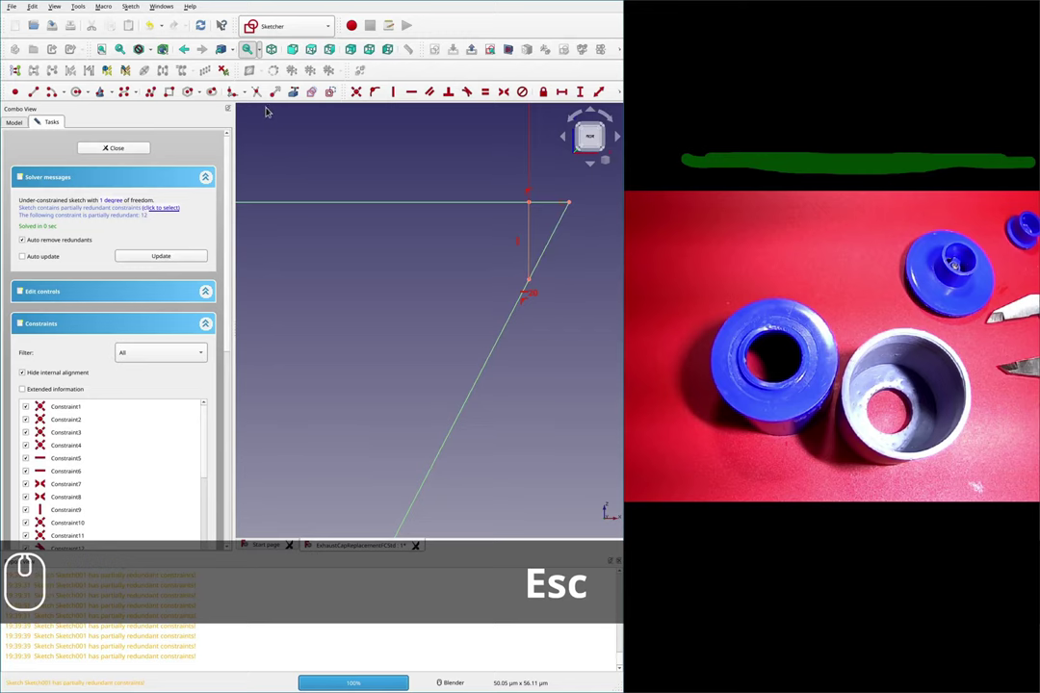
Step: Trim the flank ends and upper-edge stubs that lie outside the two short vertical lines
{"action": "left_click", "coordinate": [550, 233]}
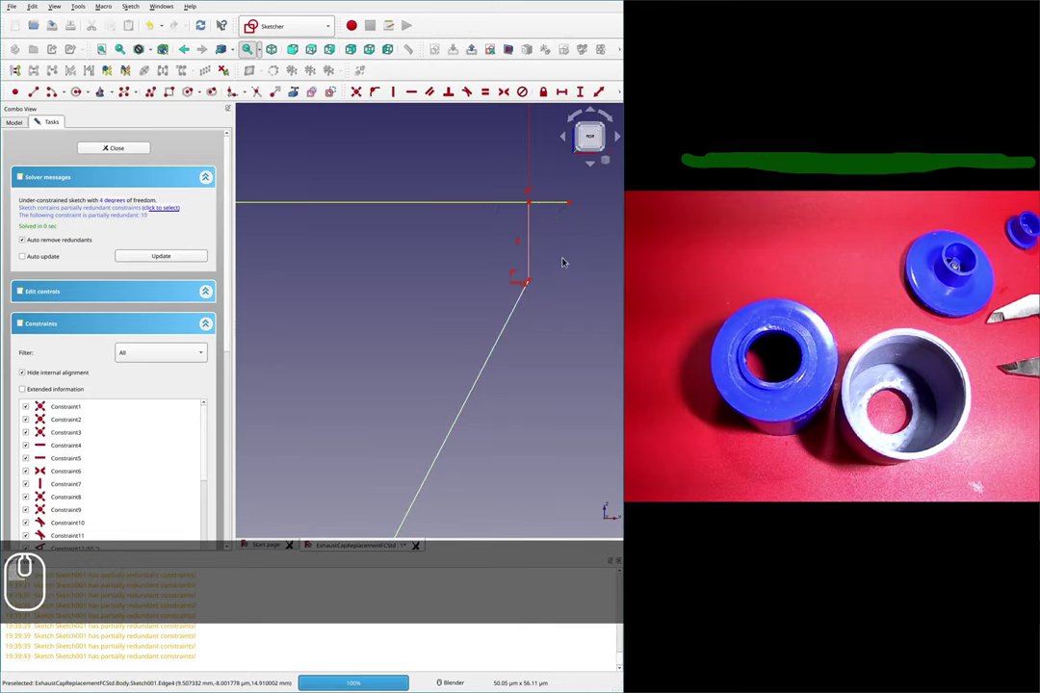
{"action": "scroll", "coordinate": [561, 272], "scroll_direction": "down", "scroll_amount": 20}
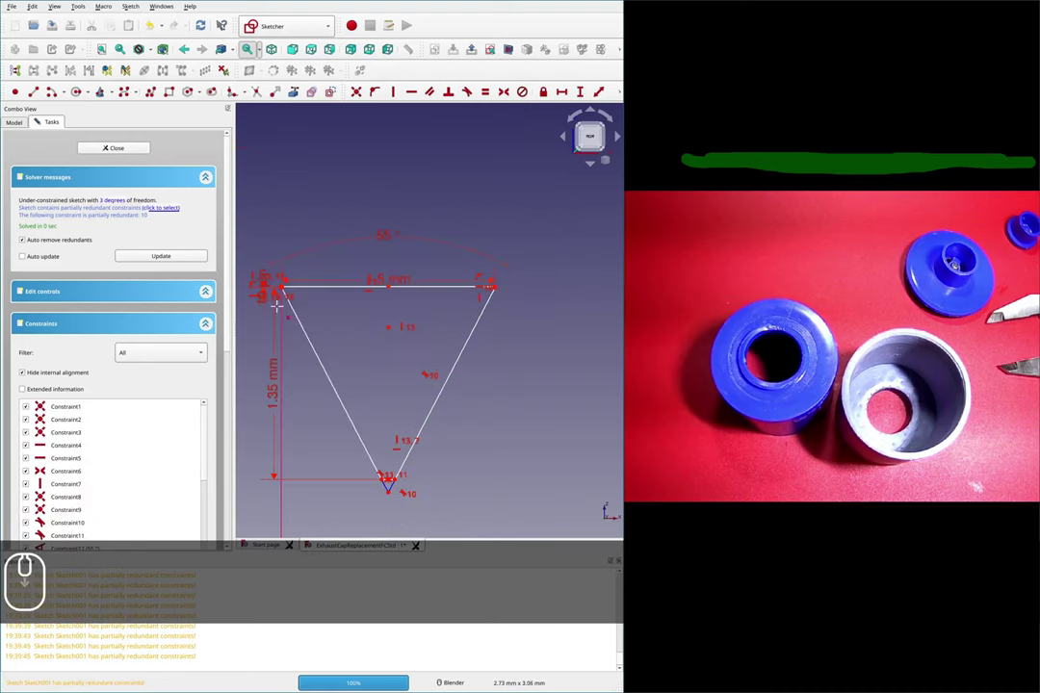
{"action": "scroll", "coordinate": [276, 306], "scroll_direction": "up", "scroll_amount": 5}
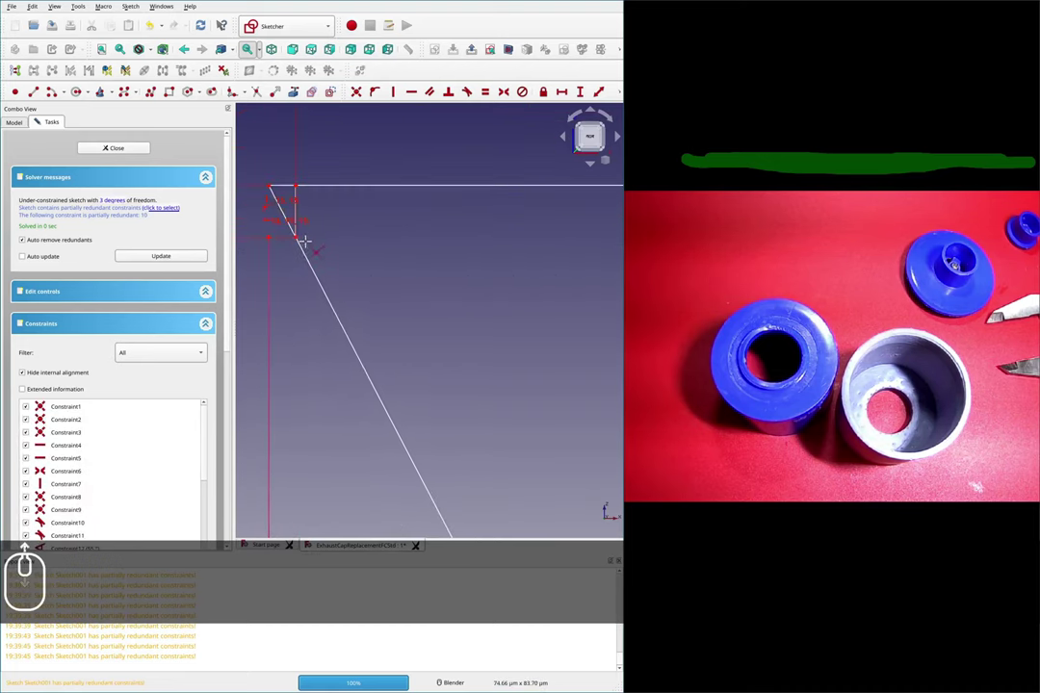
{"action": "scroll", "coordinate": [304, 241], "scroll_direction": "up", "scroll_amount": 2}
{"action": "left_click", "coordinate": [276, 212]}
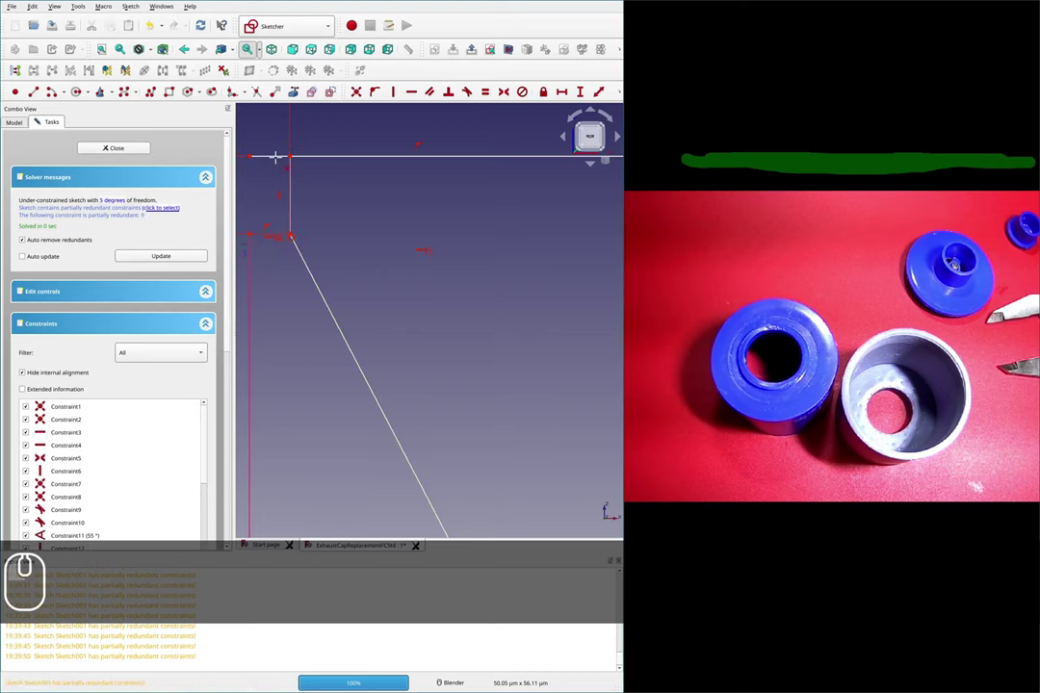
{"action": "key", "text": "ctrl+z"}
{"action": "scroll", "coordinate": [386, 250], "scroll_direction": "down", "scroll_amount": 10}
{"action": "key", "text": "Escape"}
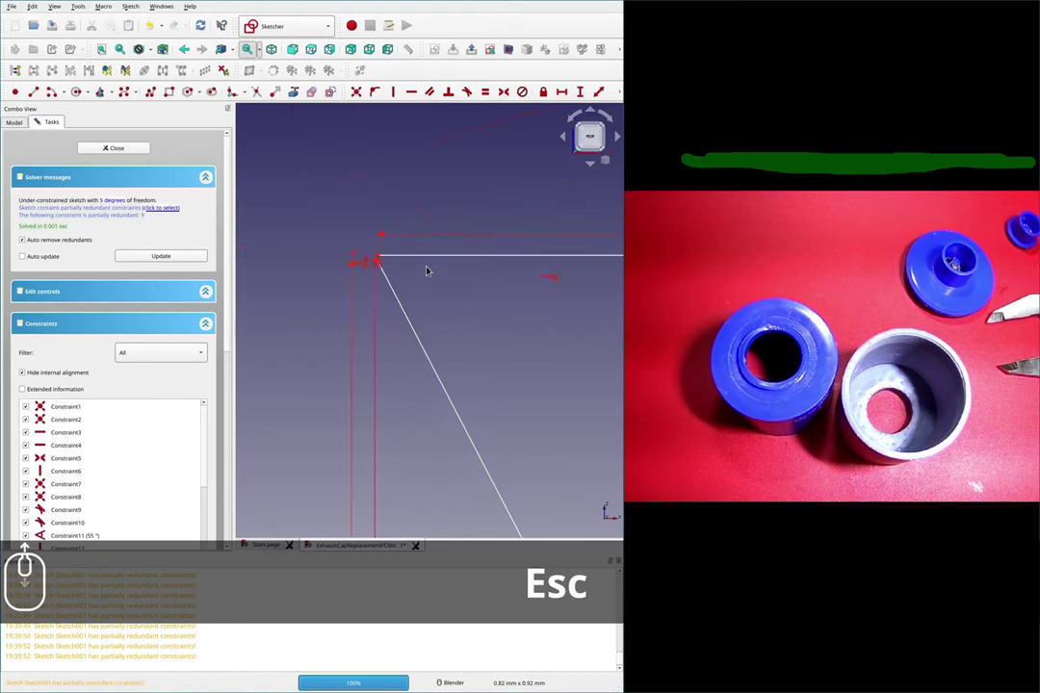
Step: Constrain the vertical distance between the endpoints of the left short vertical edge to 10 µm
{"action": "scroll", "coordinate": [362, 252], "scroll_direction": "up", "scroll_amount": 6}
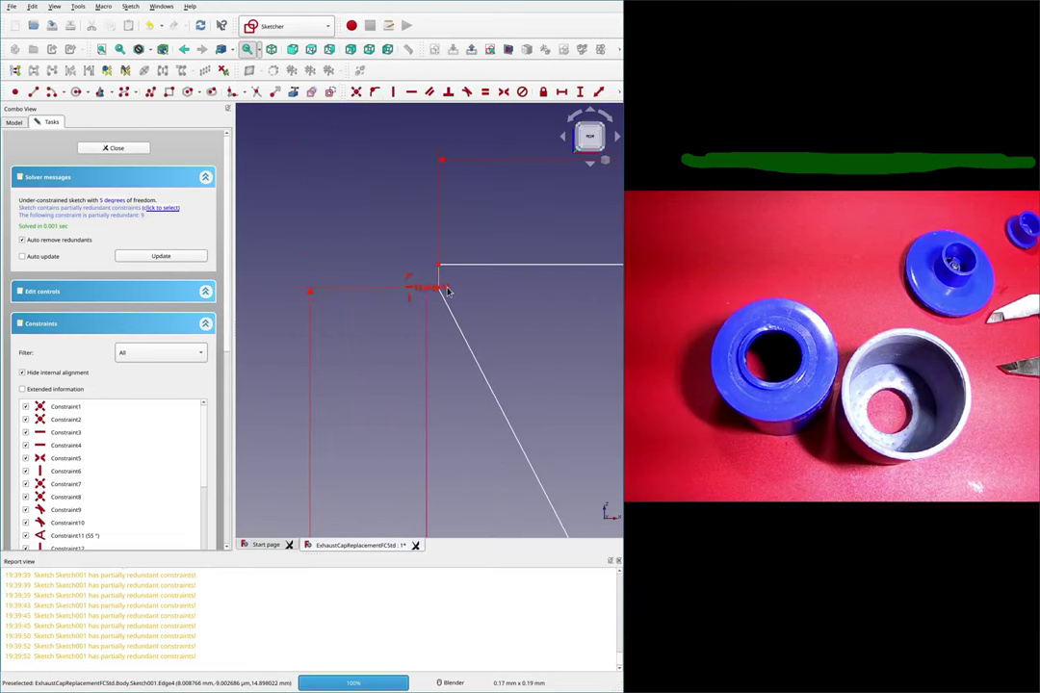
{"action": "scroll", "coordinate": [438, 291], "scroll_direction": "up", "scroll_amount": 3}
{"action": "left_click", "coordinate": [435, 287]}
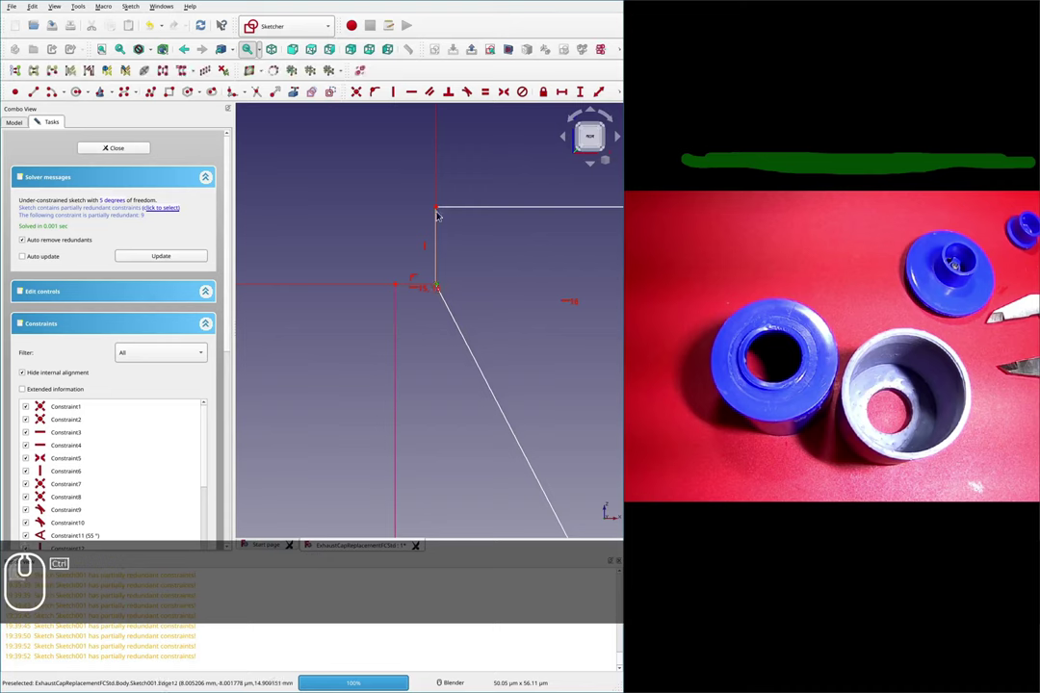
{"action": "left_click", "coordinate": [411, 212], "text": "ctrl"}
{"action": "key", "text": "shift+v"}
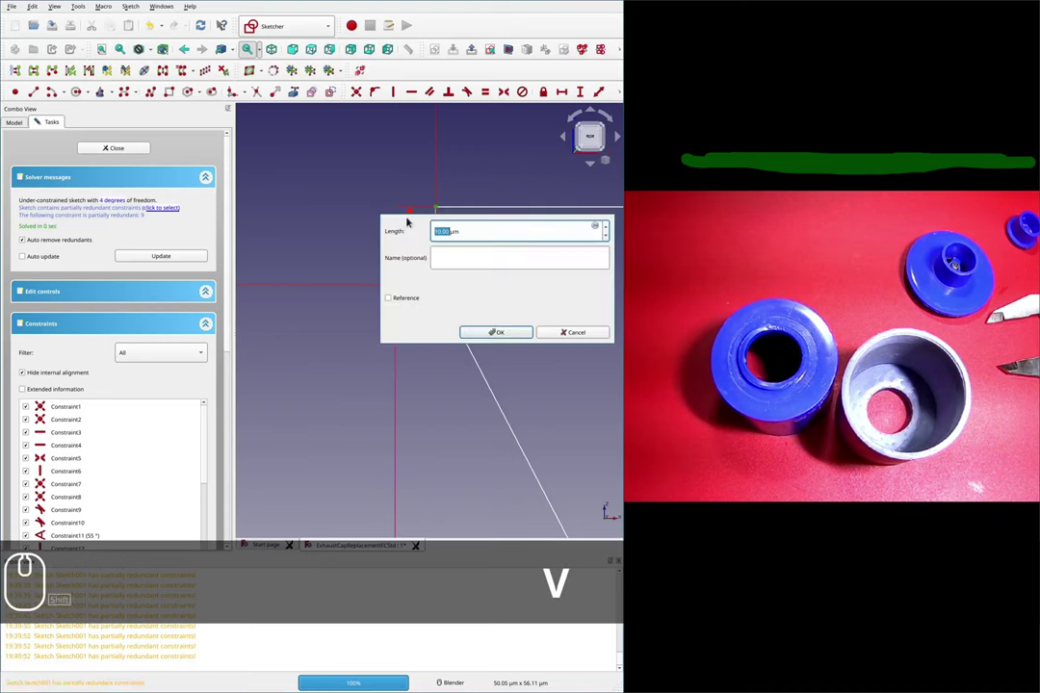
{"action": "left_click", "coordinate": [497, 332]}
Step: Move the right flank's upper point outward to test the profile's remaining freedom
{"action": "scroll", "coordinate": [399, 322], "scroll_direction": "down", "scroll_amount": 10}
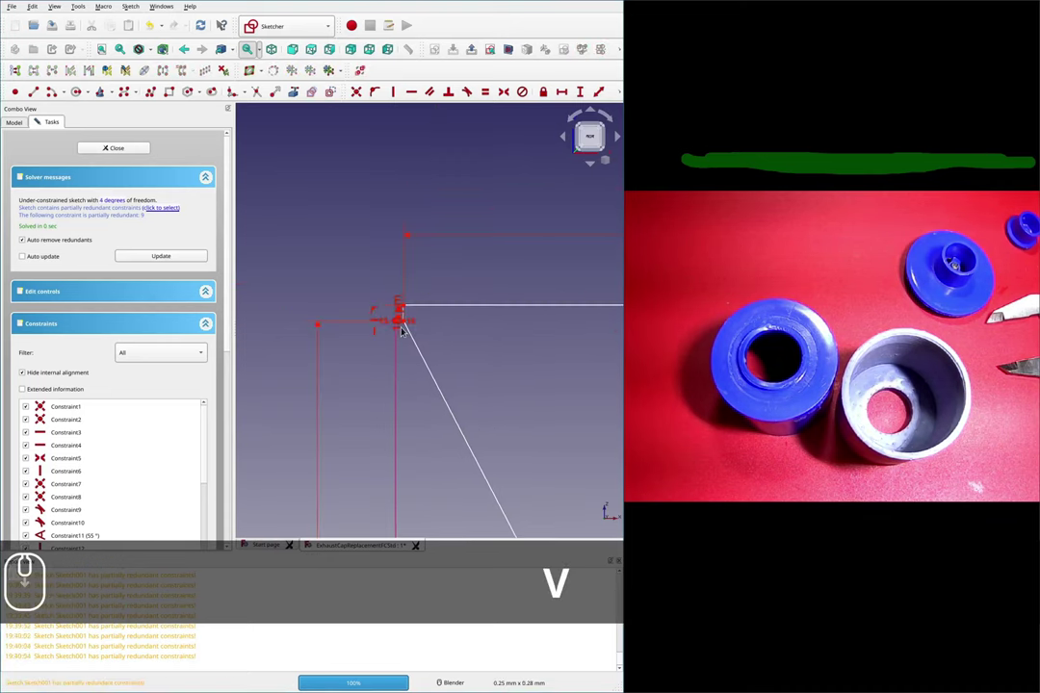
{"action": "scroll", "coordinate": [554, 385], "scroll_direction": "up", "scroll_amount": 1}
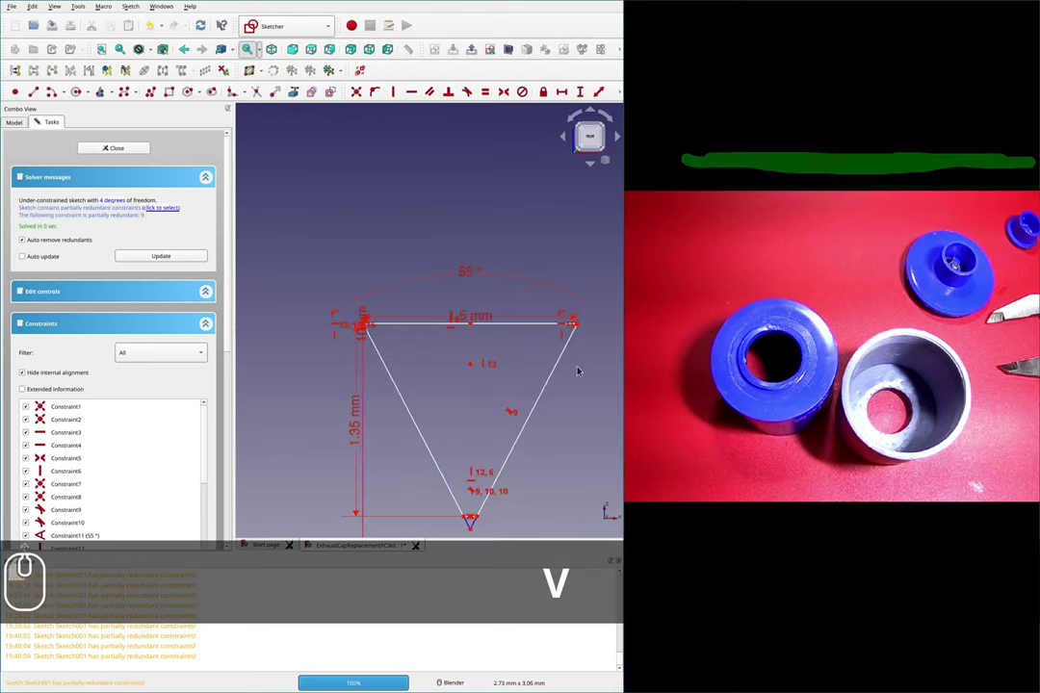
{"action": "scroll", "coordinate": [577, 330], "scroll_direction": "up", "scroll_amount": 5}
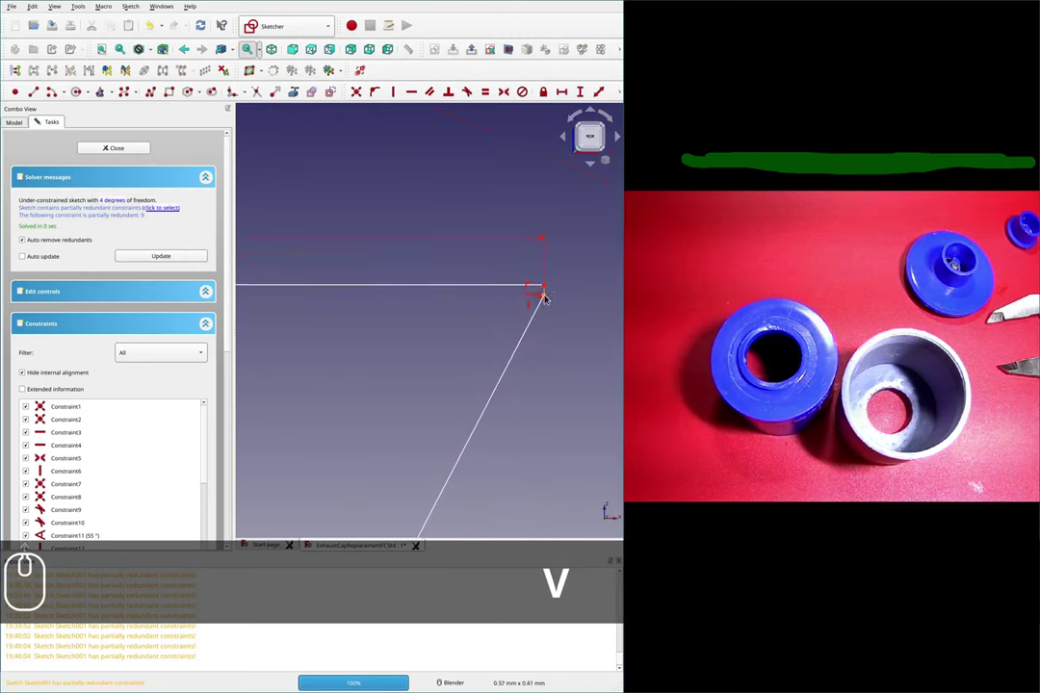
{"action": "left_click_drag", "start_coordinate": [543, 300], "coordinate": [562, 313]}
{"action": "scroll", "coordinate": [562, 313], "scroll_direction": "down", "scroll_amount": 4}
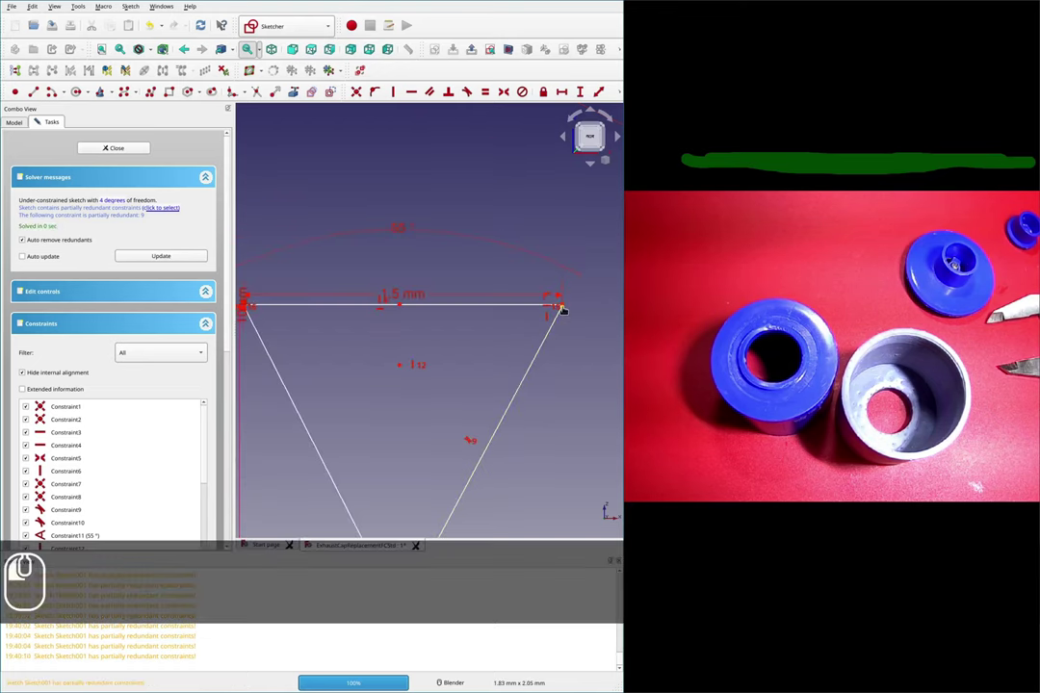
{"action": "left_click_drag", "start_coordinate": [562, 313], "coordinate": [579, 318]}
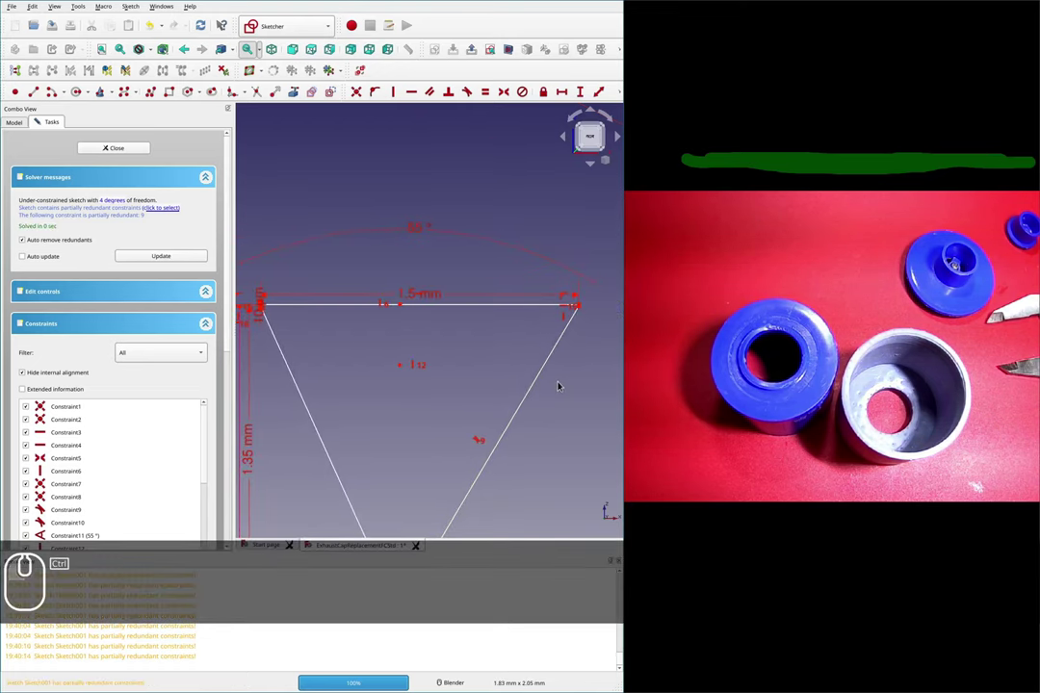
Step: Undo the flank point's move and make the profile's two upper corners symmetric about the upper edge's midpoint
{"action": "key", "text": "ctrl+z"}
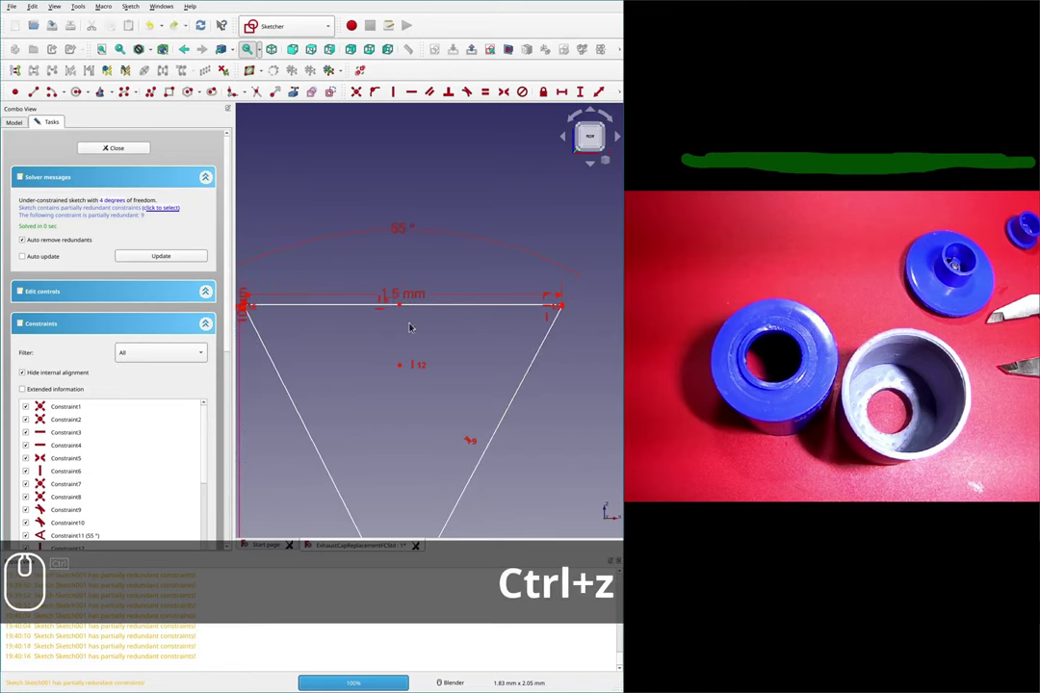
{"action": "key", "text": "s"}
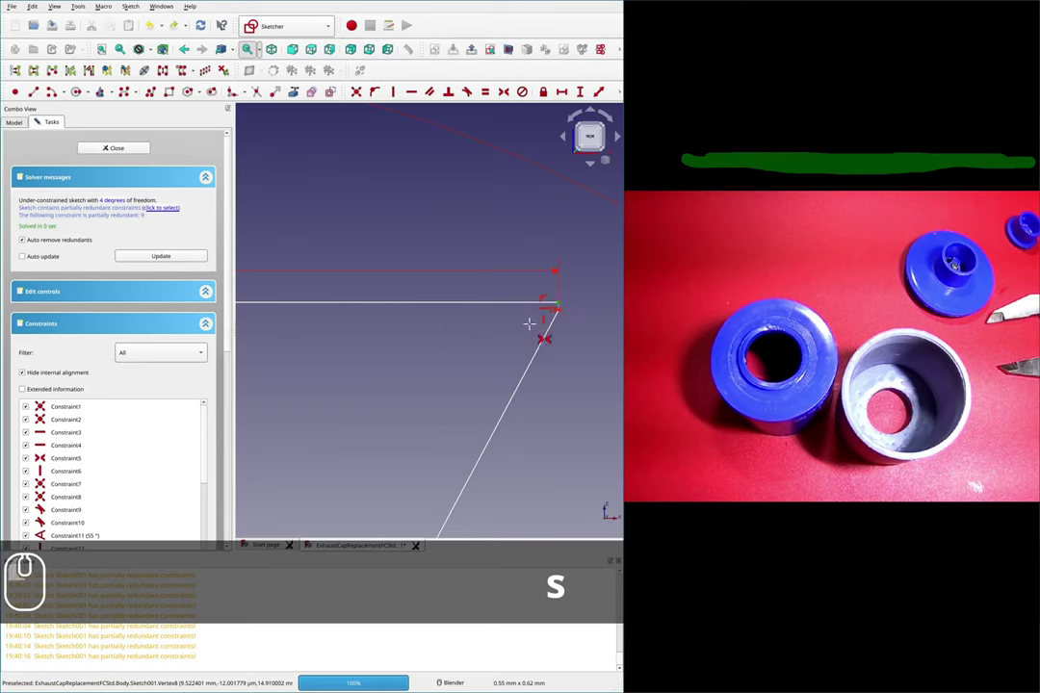
{"action": "scroll", "coordinate": [461, 348], "scroll_direction": "down", "scroll_amount": 2}
{"action": "scroll", "coordinate": [333, 331], "scroll_direction": "up", "scroll_amount": 6}
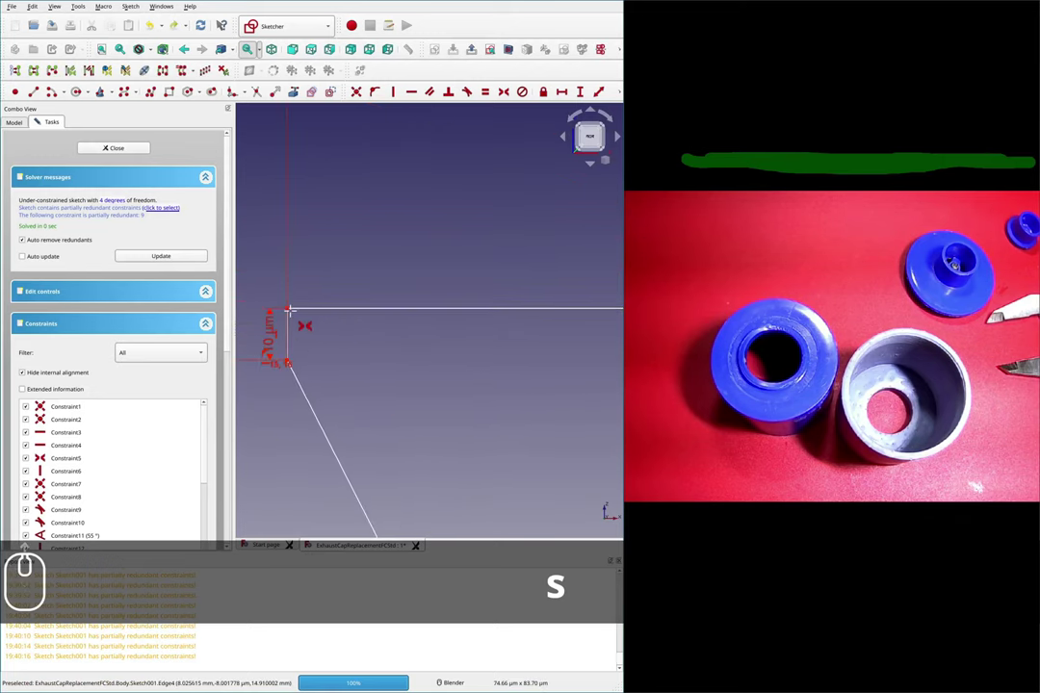
{"action": "scroll", "coordinate": [561, 333], "scroll_direction": "up", "scroll_amount": 5}
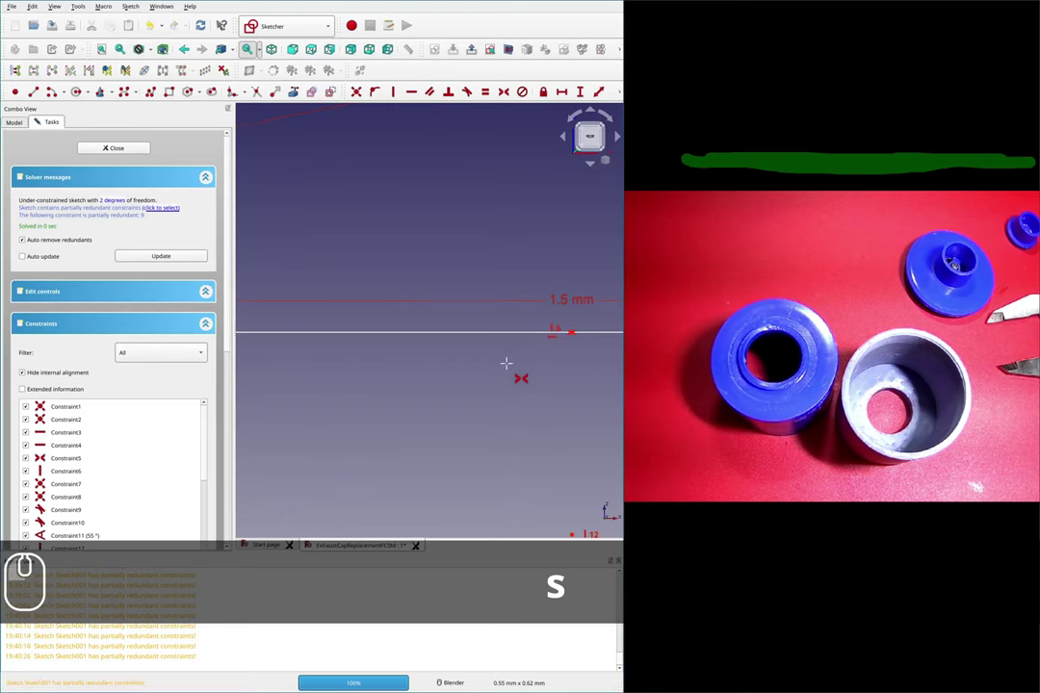
{"action": "scroll", "coordinate": [506, 362], "scroll_direction": "down", "scroll_amount": 5}
{"action": "scroll", "coordinate": [508, 337], "scroll_direction": "up", "scroll_amount": 2}
{"action": "scroll", "coordinate": [505, 323], "scroll_direction": "up", "scroll_amount": 3}
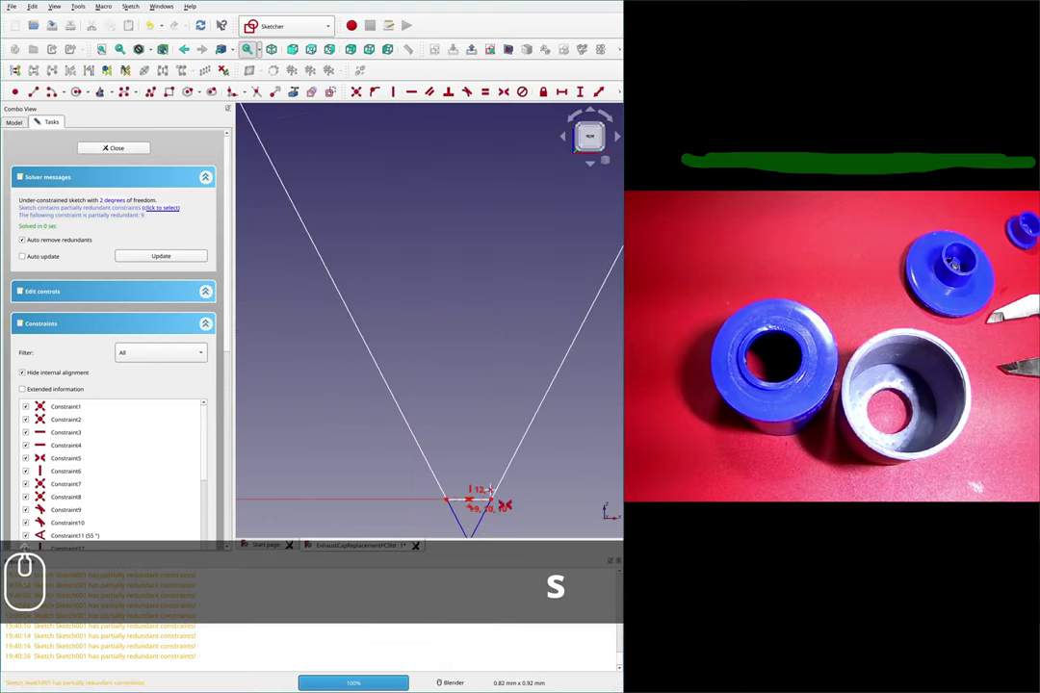
{"action": "key", "text": "Escape"}
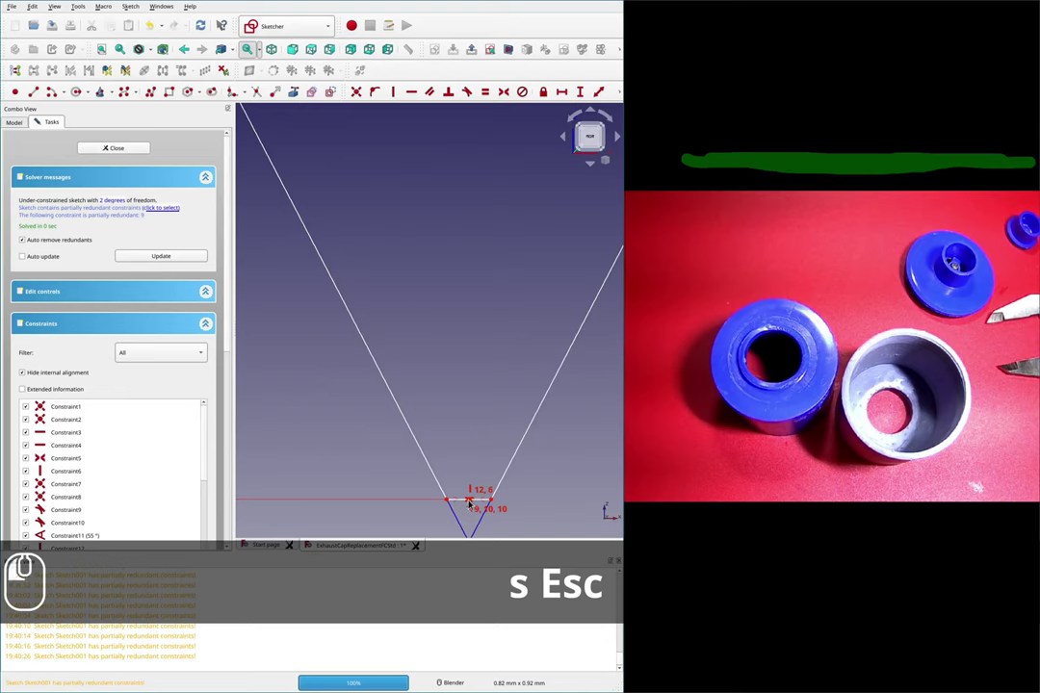
Step: Move the profile's right upper corner slightly to test the remaining freedom, and undo the move
{"action": "scroll", "coordinate": [469, 503], "scroll_direction": "down", "scroll_amount": 5}
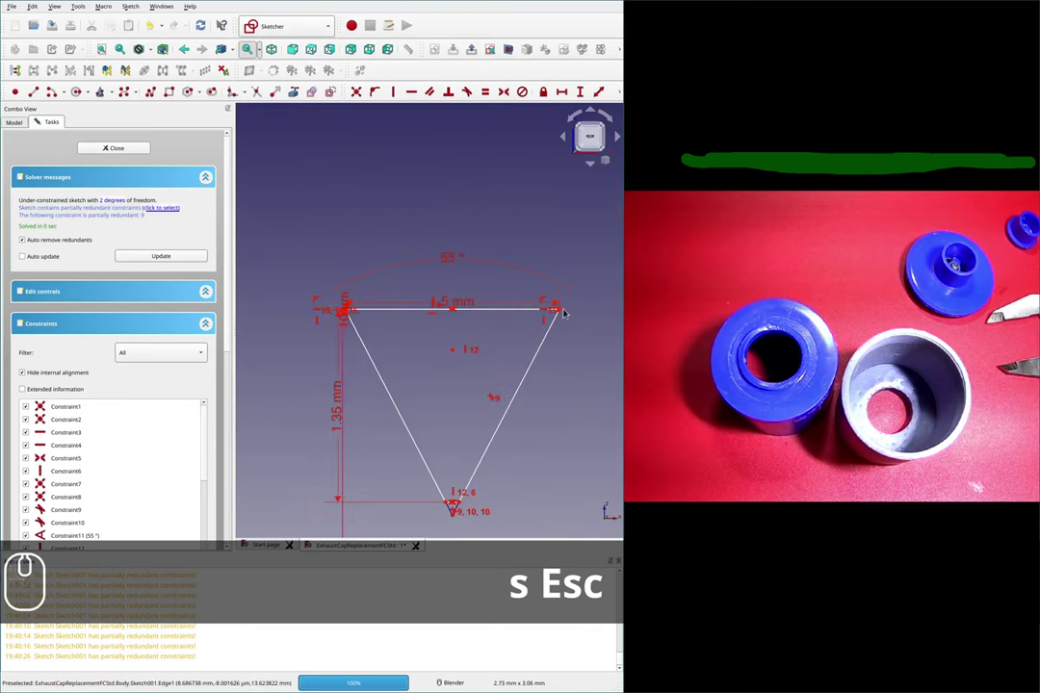
{"action": "left_click_drag", "start_coordinate": [560, 310], "coordinate": [562, 312]}
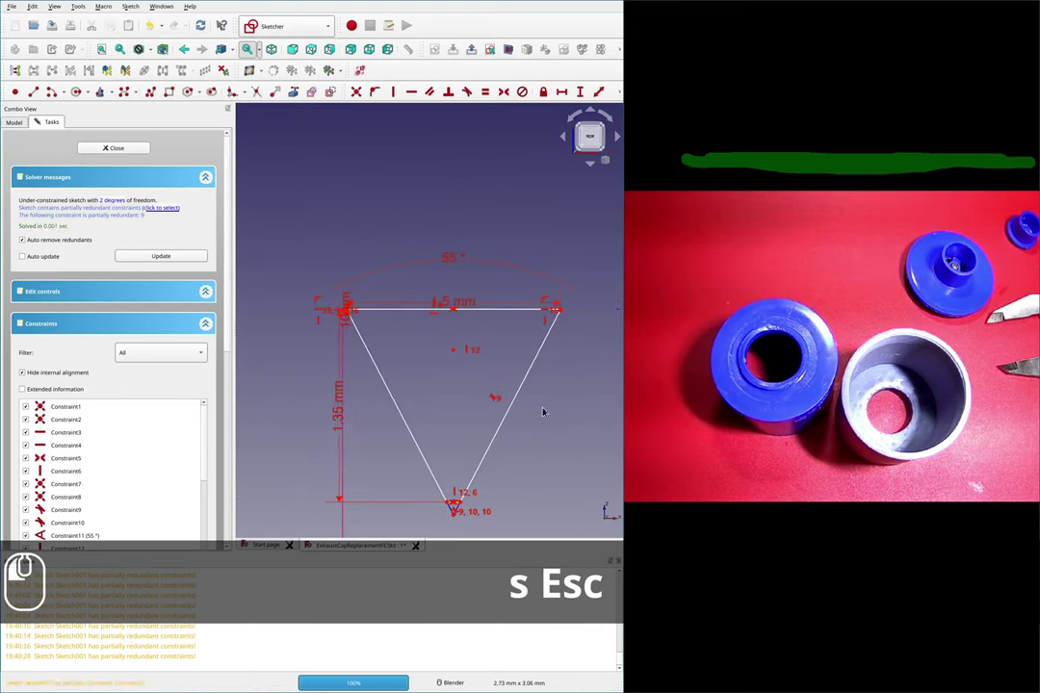
{"action": "key", "text": "ctrl+z"}
Step: Constrain the horizontal distance from the external edge's endpoint to the left short edge's lower point at 22.40 µm, and close the sketch
{"action": "scroll", "coordinate": [315, 295], "scroll_direction": "up", "scroll_amount": 5}
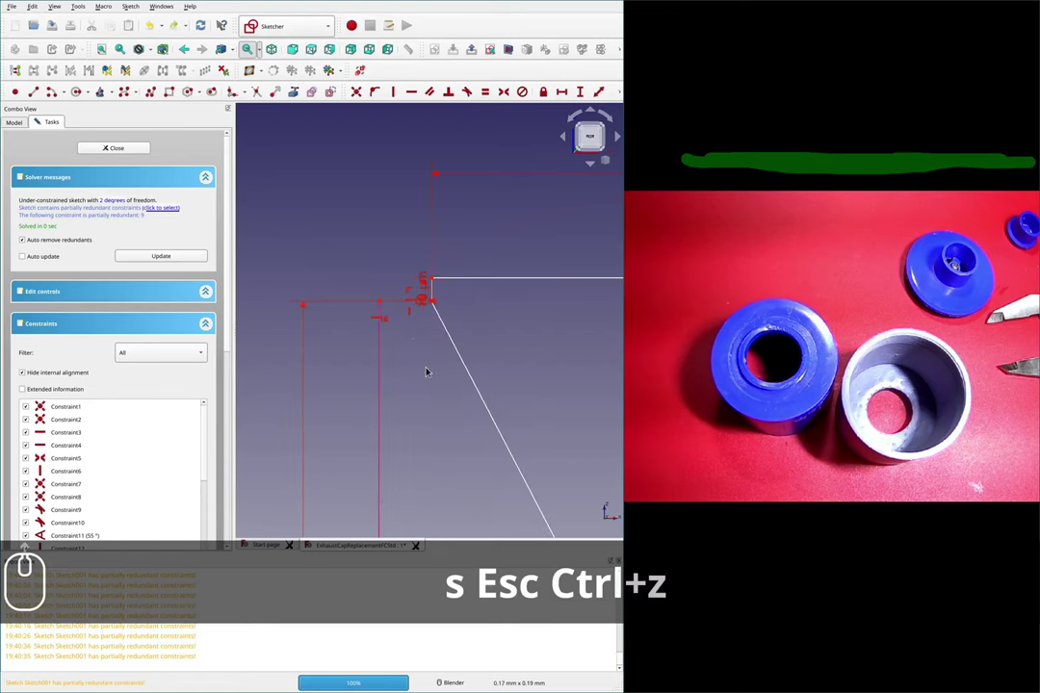
{"action": "left_click", "coordinate": [483, 261]}
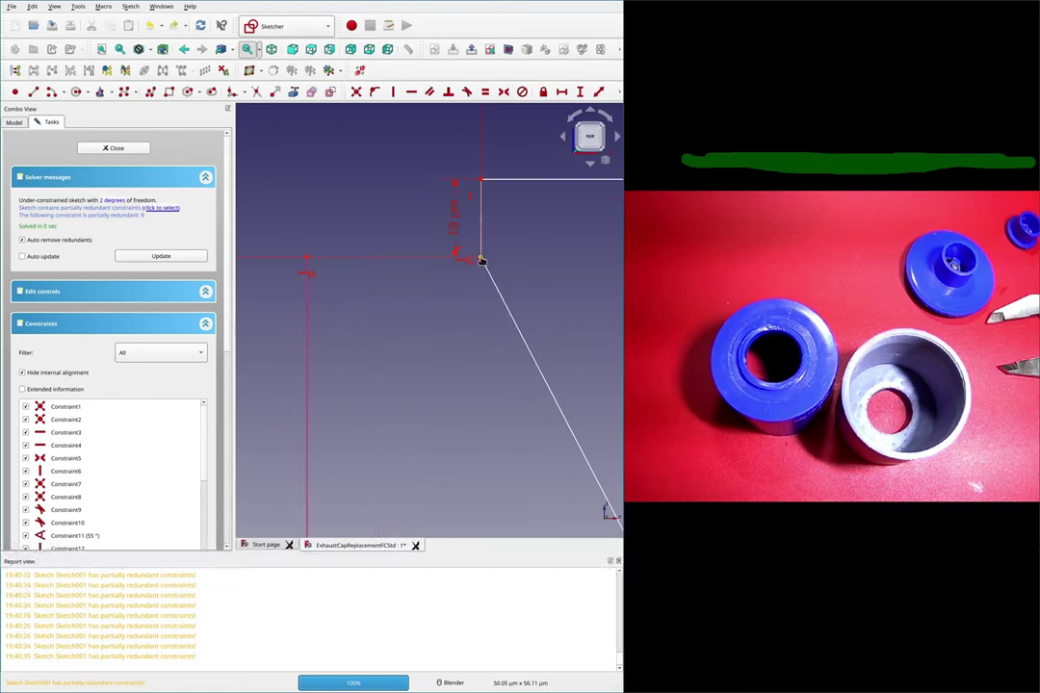
{"action": "left_click", "coordinate": [308, 259], "text": "ctrl"}
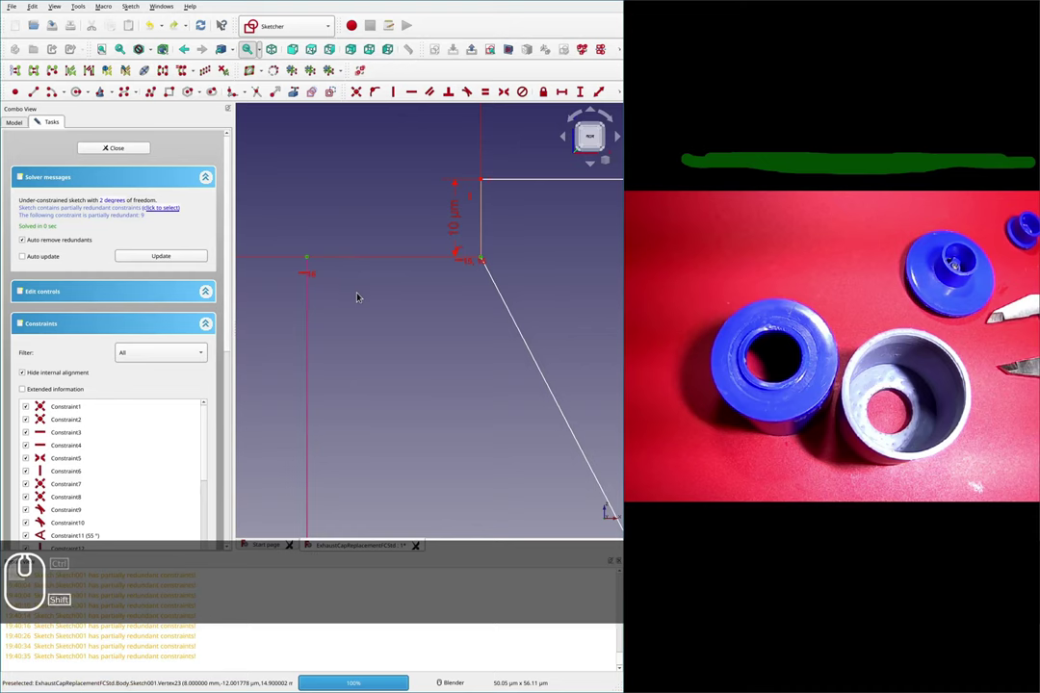
{"action": "key", "text": "shift+h"}
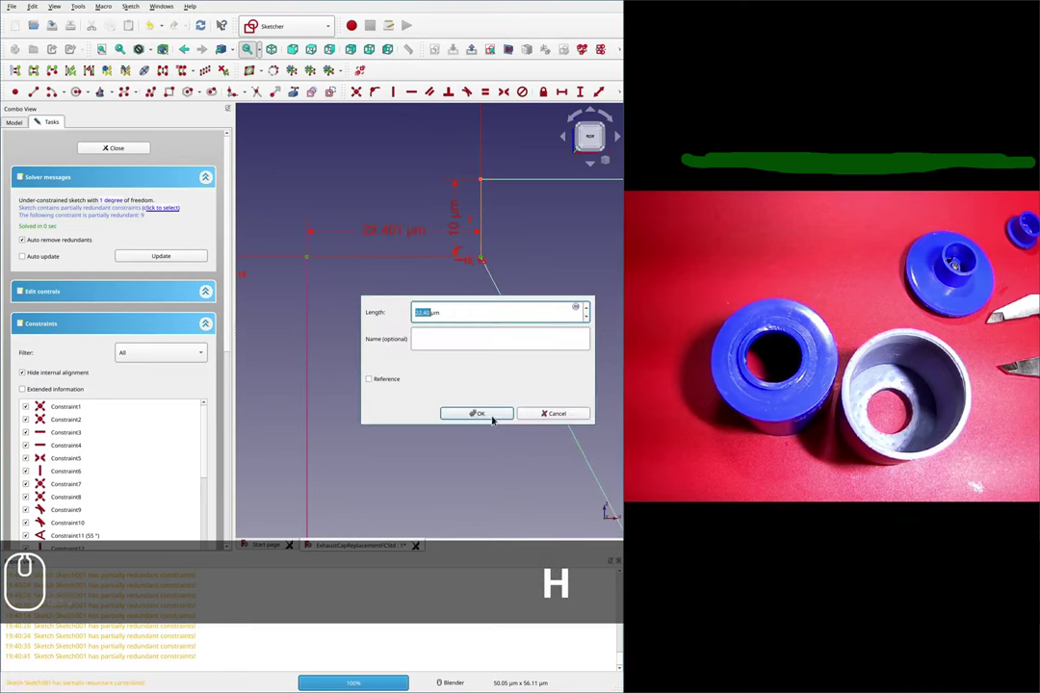
{"action": "left_click", "coordinate": [489, 416]}
{"action": "scroll", "coordinate": [395, 362], "scroll_direction": "down", "scroll_amount": 5}
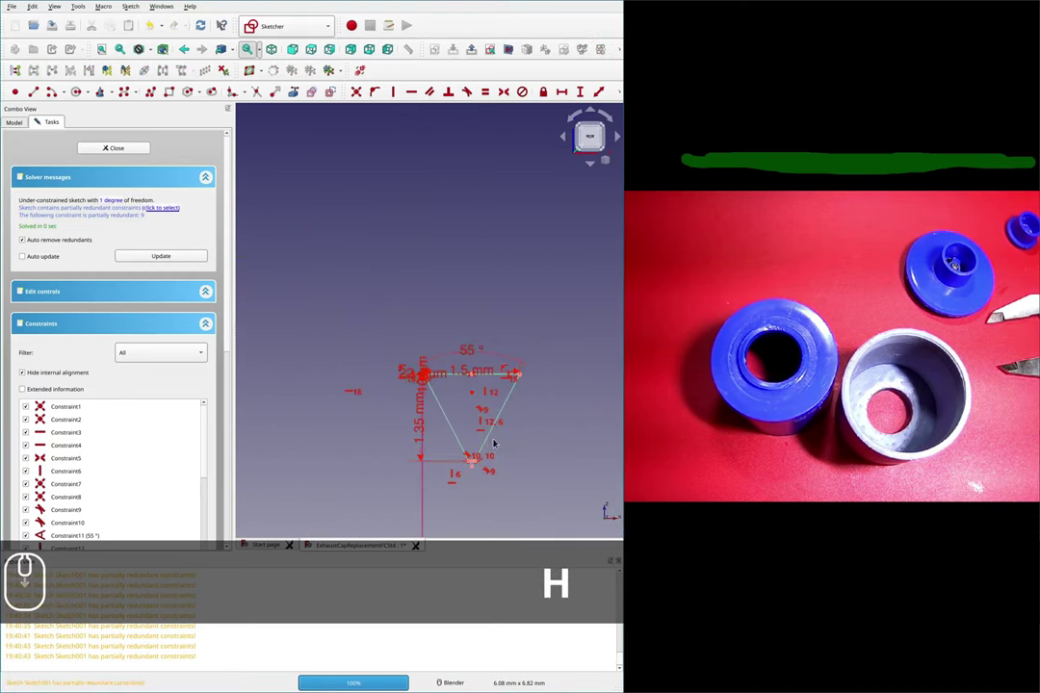
{"action": "scroll", "coordinate": [494, 443], "scroll_direction": "up", "scroll_amount": 4}
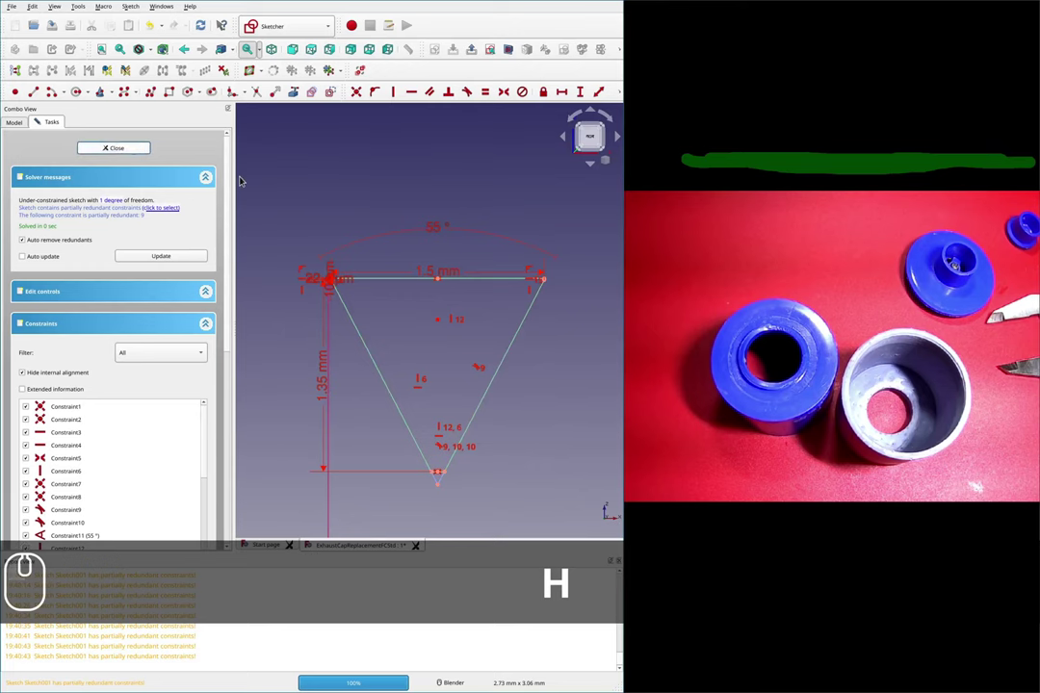
{"action": "left_click", "coordinate": [113, 147]}
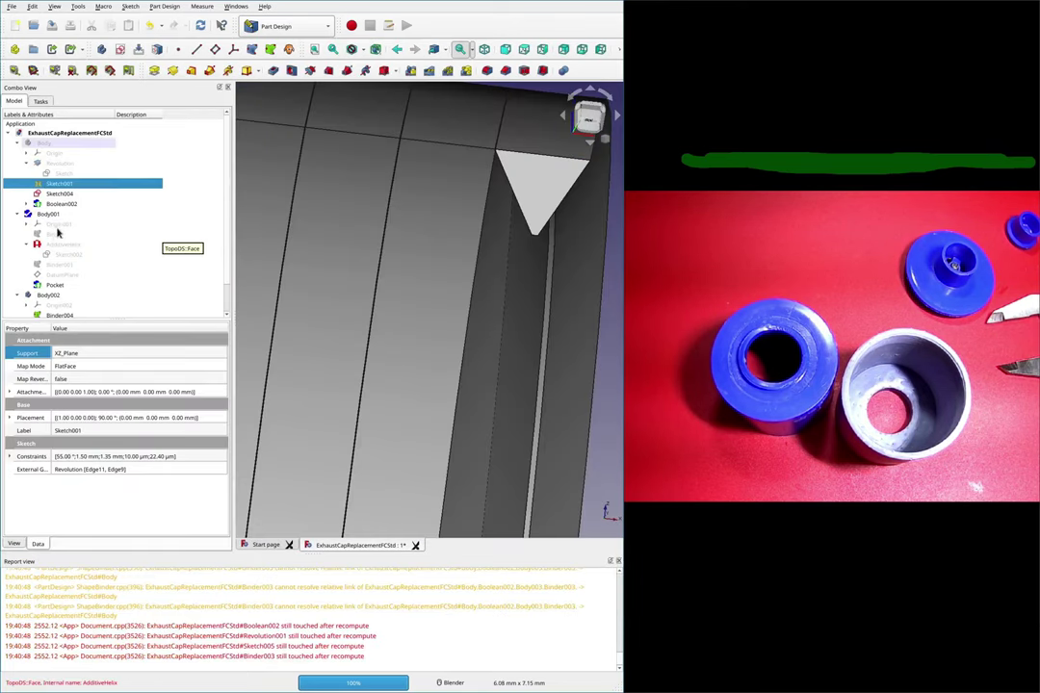
Step: Open Sketch002 under AdditiveHelix for editing and delete all of its old profile geometry
{"action": "left_click", "coordinate": [62, 255]}
{"action": "right_click", "coordinate": [62, 255]}
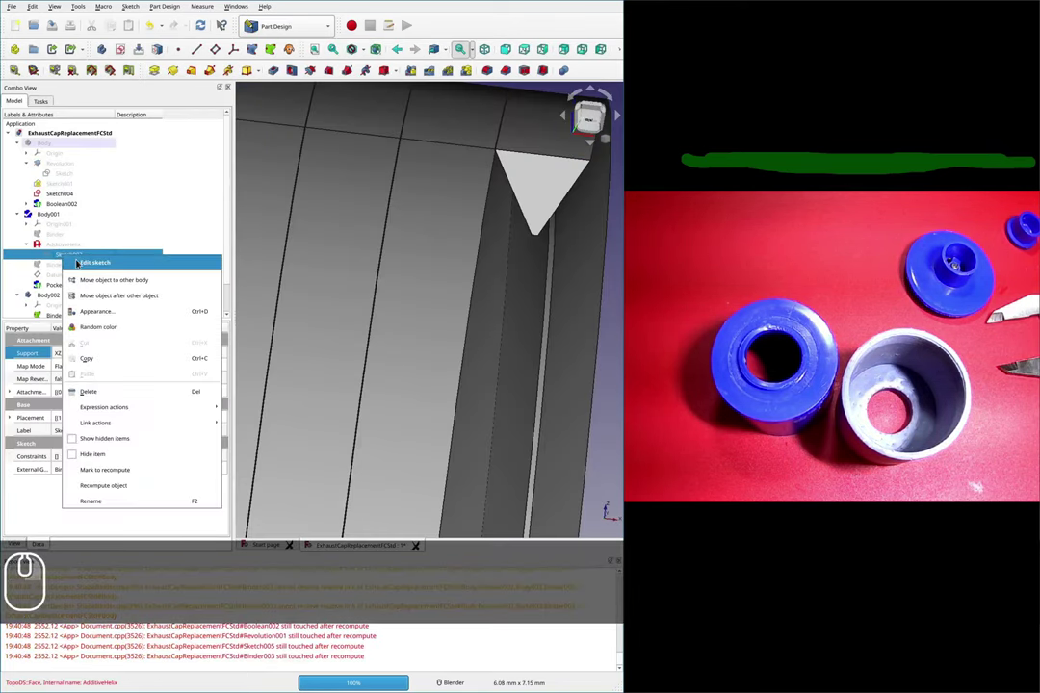
{"action": "left_click", "coordinate": [151, 260]}
{"action": "scroll", "coordinate": [507, 380], "scroll_direction": "up", "scroll_amount": 3}
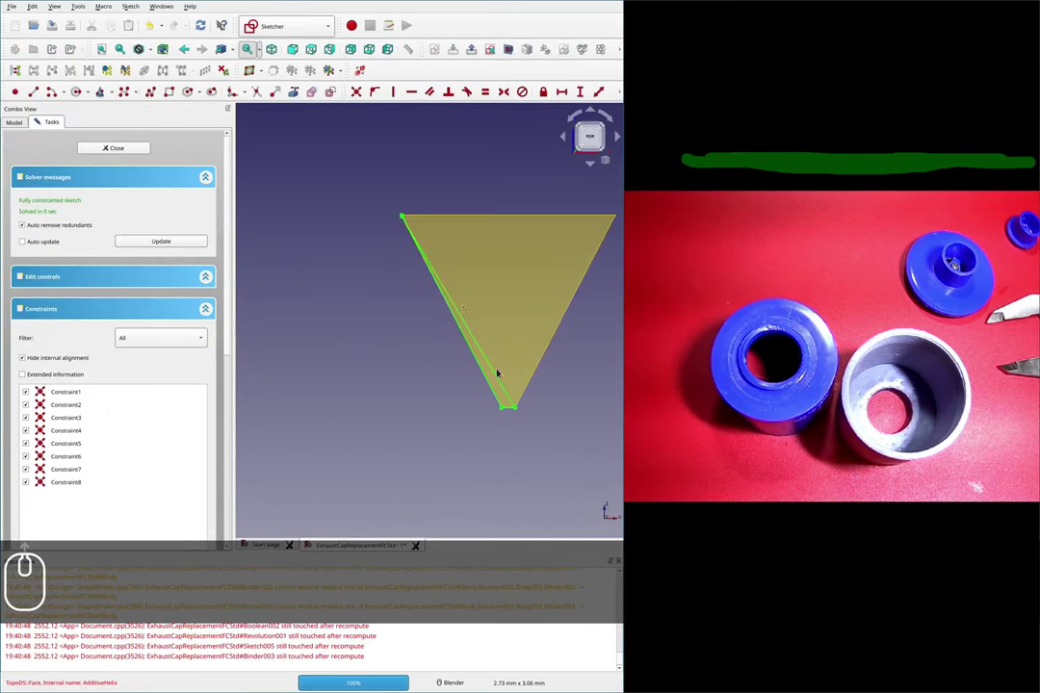
{"action": "left_click_drag", "start_coordinate": [344, 174], "coordinate": [541, 430]}
{"action": "key", "text": "Delete"}
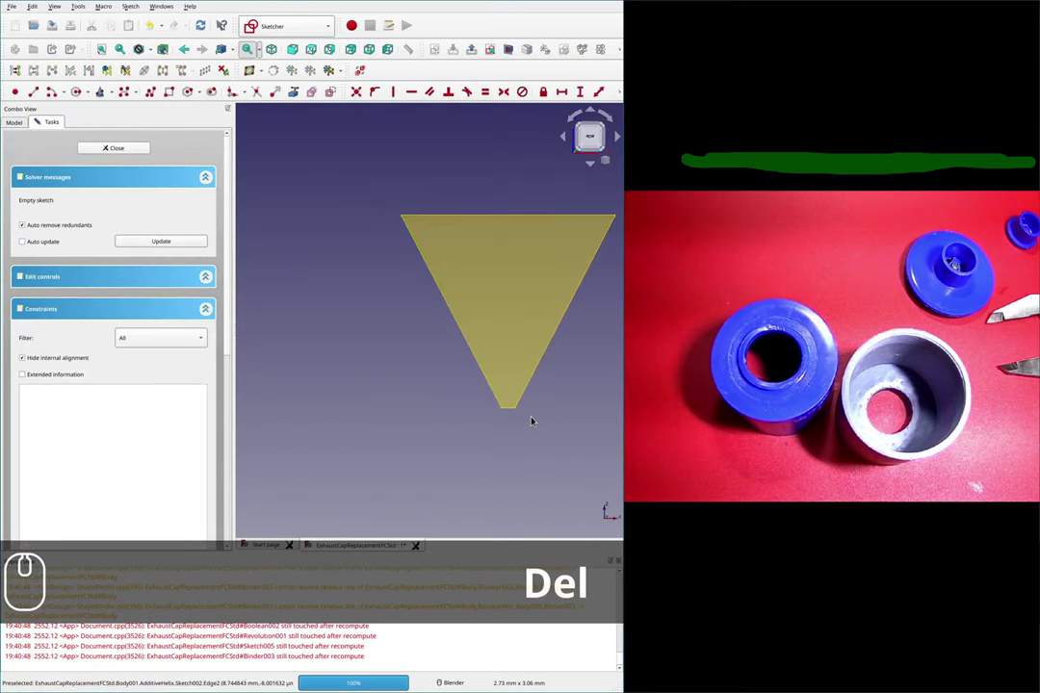
Step: Link the binder profile's two short vertical edges and its narrow bottom edge into Sketch002 as external geometry
{"action": "left_click", "coordinate": [293, 92]}
{"action": "scroll", "coordinate": [418, 231], "scroll_direction": "up", "scroll_amount": 3}
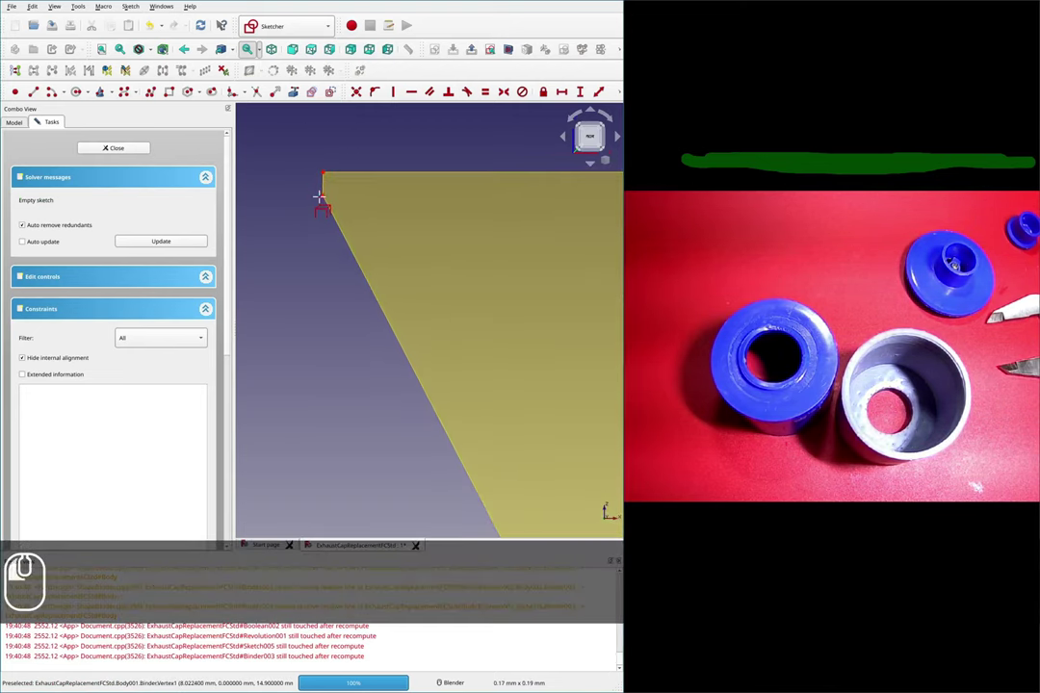
{"action": "scroll", "coordinate": [390, 317], "scroll_direction": "down", "scroll_amount": 4}
{"action": "scroll", "coordinate": [451, 421], "scroll_direction": "up", "scroll_amount": 4}
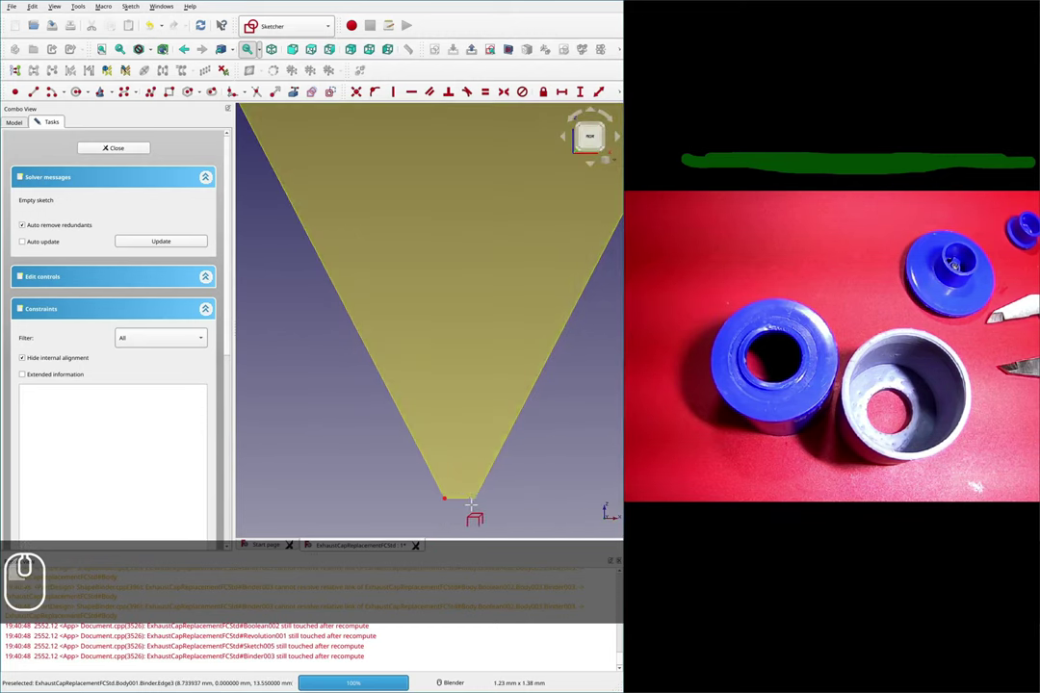
{"action": "scroll", "coordinate": [506, 453], "scroll_direction": "down", "scroll_amount": 4}
{"action": "scroll", "coordinate": [540, 385], "scroll_direction": "up", "scroll_amount": 5}
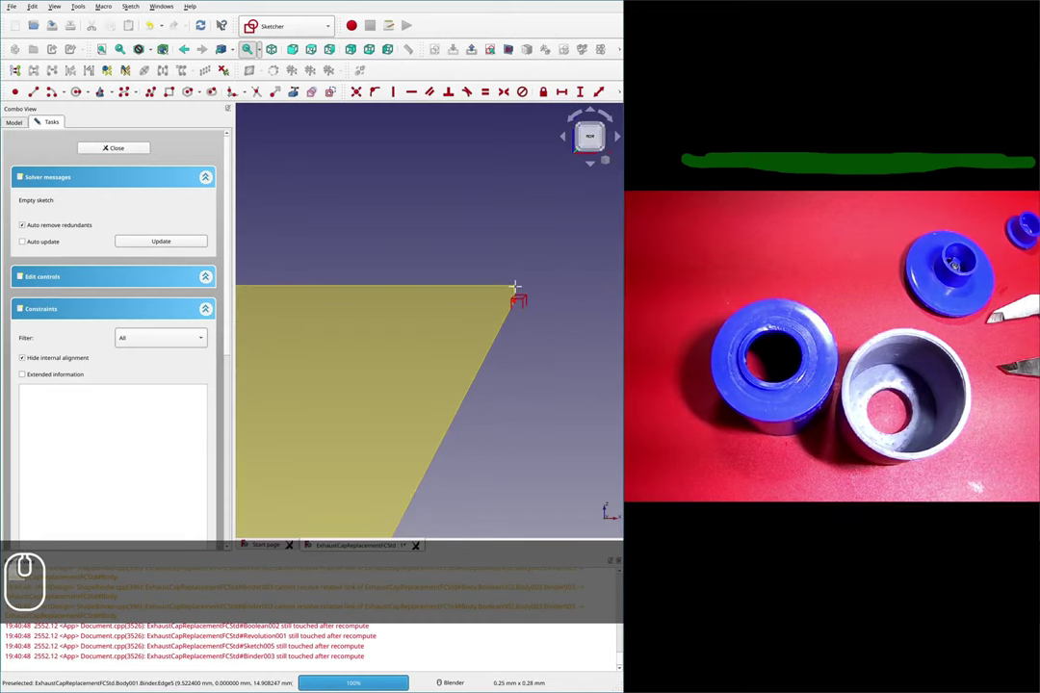
{"action": "key", "text": "Escape"}
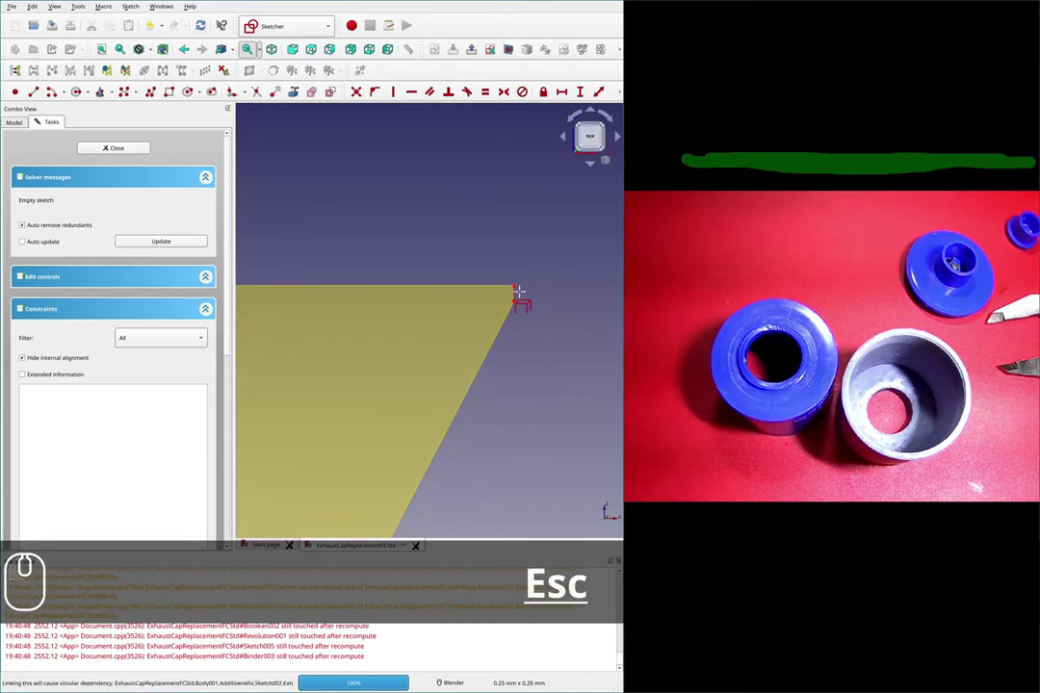
Step: Trace a polyline from the right short edge's lower point down that flank, across the bottom edge, and up to the upper left corner
{"action": "left_click", "coordinate": [151, 91]}
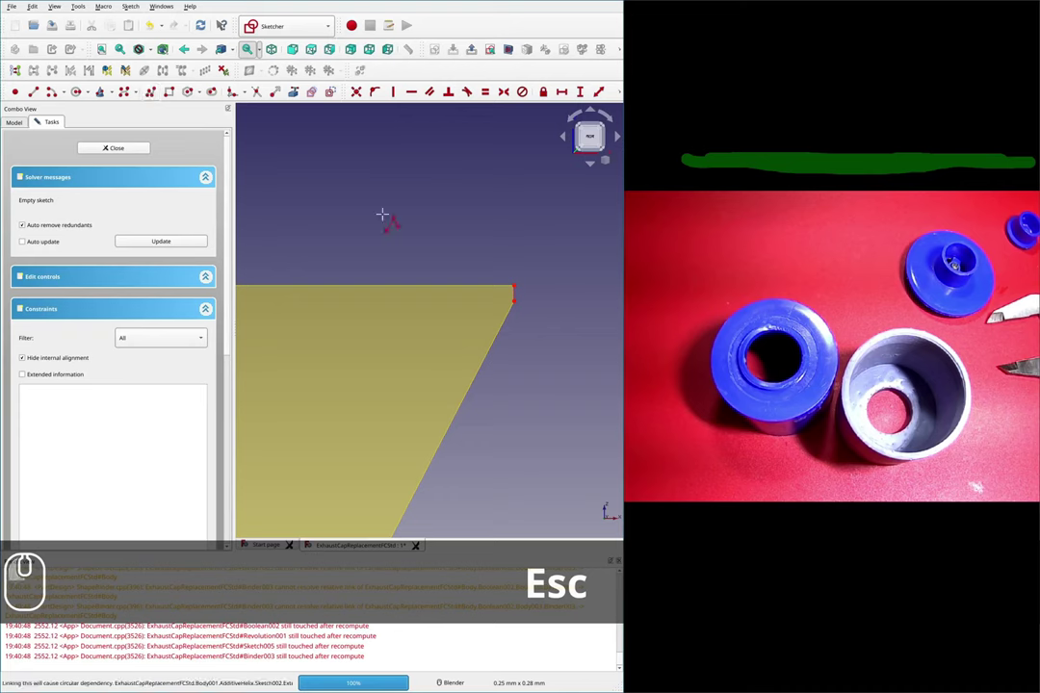
{"action": "left_click", "coordinate": [515, 300]}
{"action": "scroll", "coordinate": [462, 438], "scroll_direction": "down", "scroll_amount": 10}
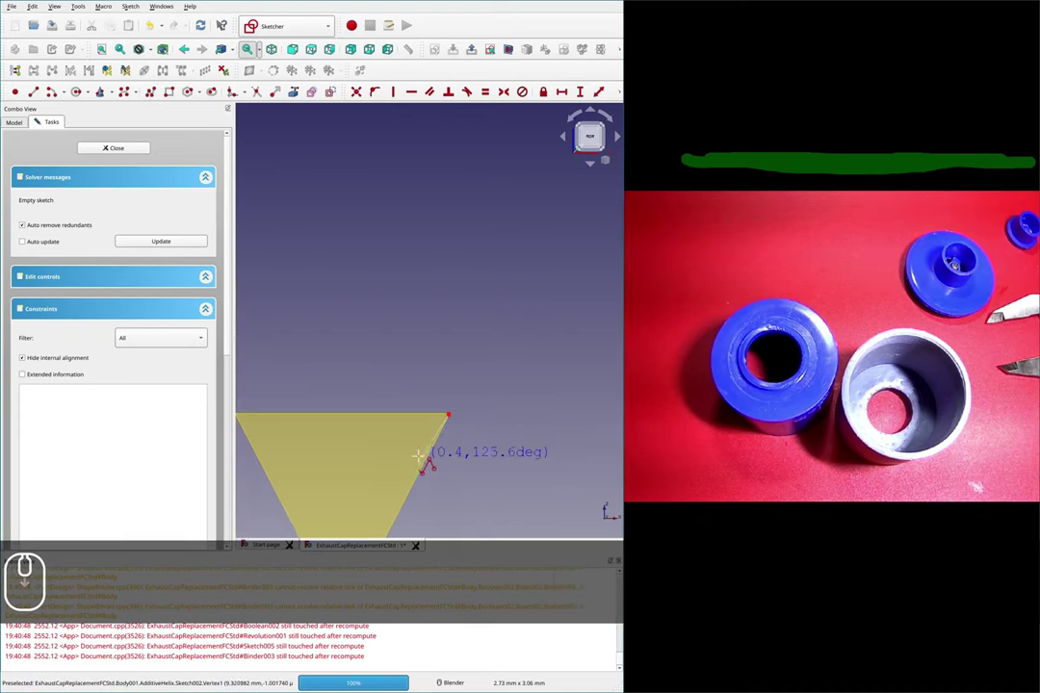
{"action": "scroll", "coordinate": [395, 510], "scroll_direction": "down", "scroll_amount": 2}
{"action": "scroll", "coordinate": [351, 530], "scroll_direction": "up", "scroll_amount": 6}
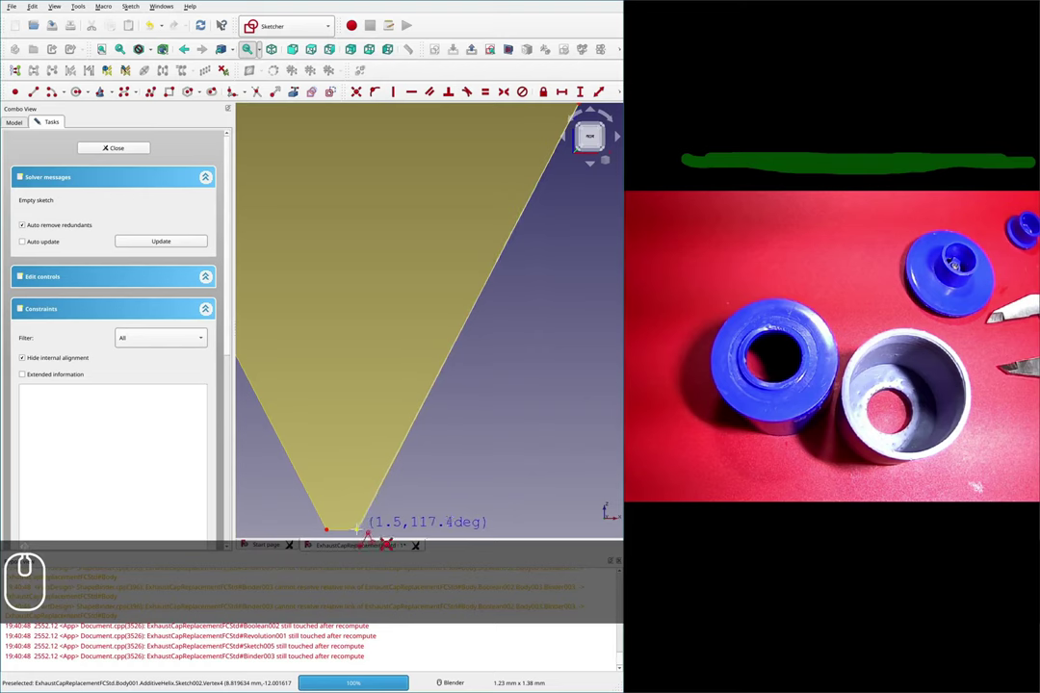
{"action": "left_click", "coordinate": [356, 528]}
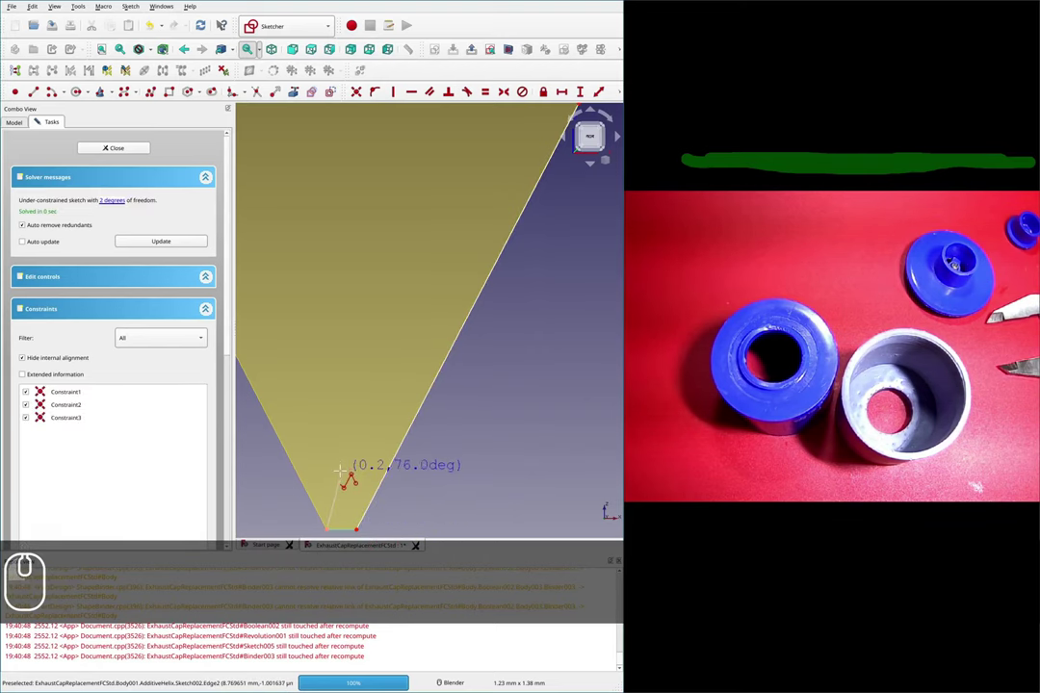
{"action": "scroll", "coordinate": [332, 375], "scroll_direction": "down", "scroll_amount": 5}
{"action": "scroll", "coordinate": [288, 344], "scroll_direction": "up", "scroll_amount": 2}
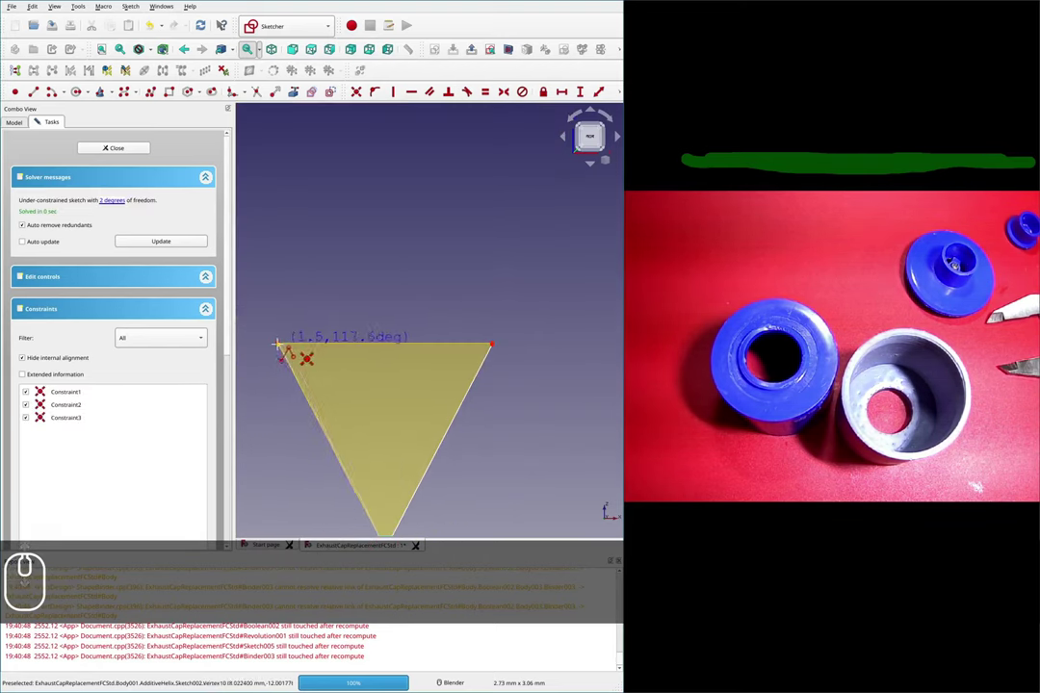
{"action": "scroll", "coordinate": [277, 343], "scroll_direction": "up", "scroll_amount": 3}
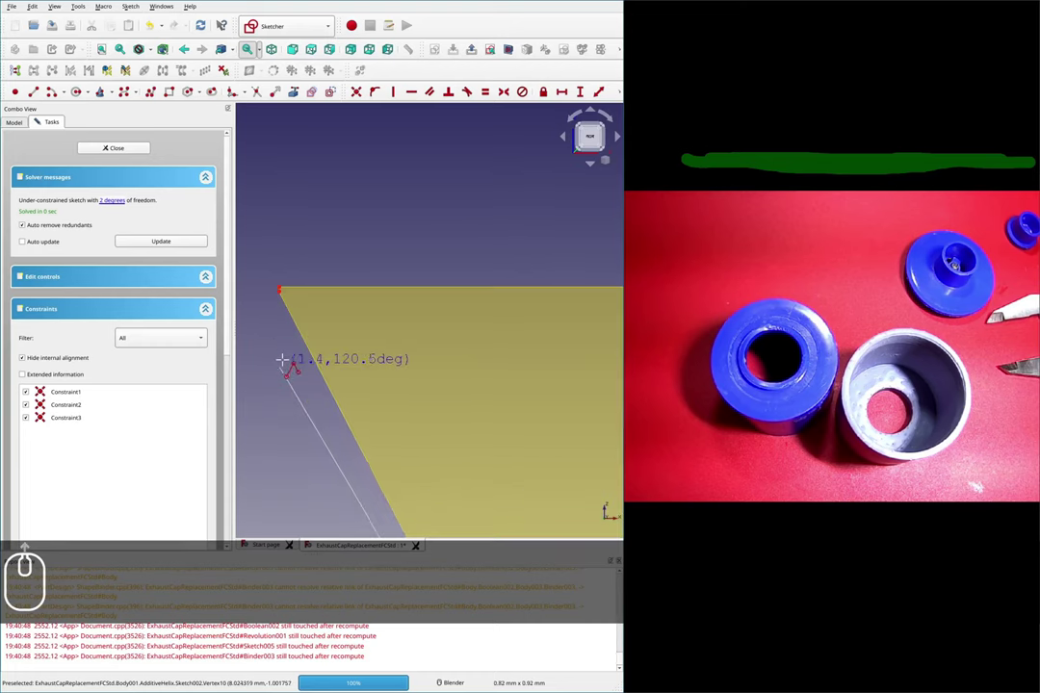
{"action": "left_click", "coordinate": [262, 280]}
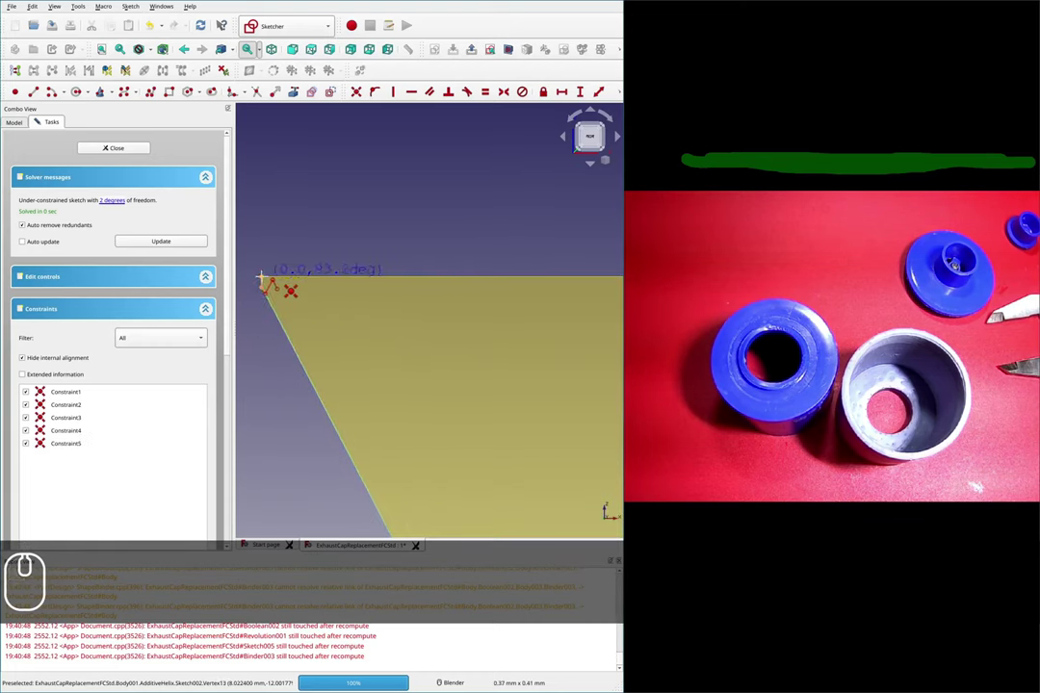
Step: Continue the polyline along the upper edge to the right corner and down the right short vertical edge, and end it there
{"action": "scroll", "coordinate": [534, 298], "scroll_direction": "down", "scroll_amount": 4}
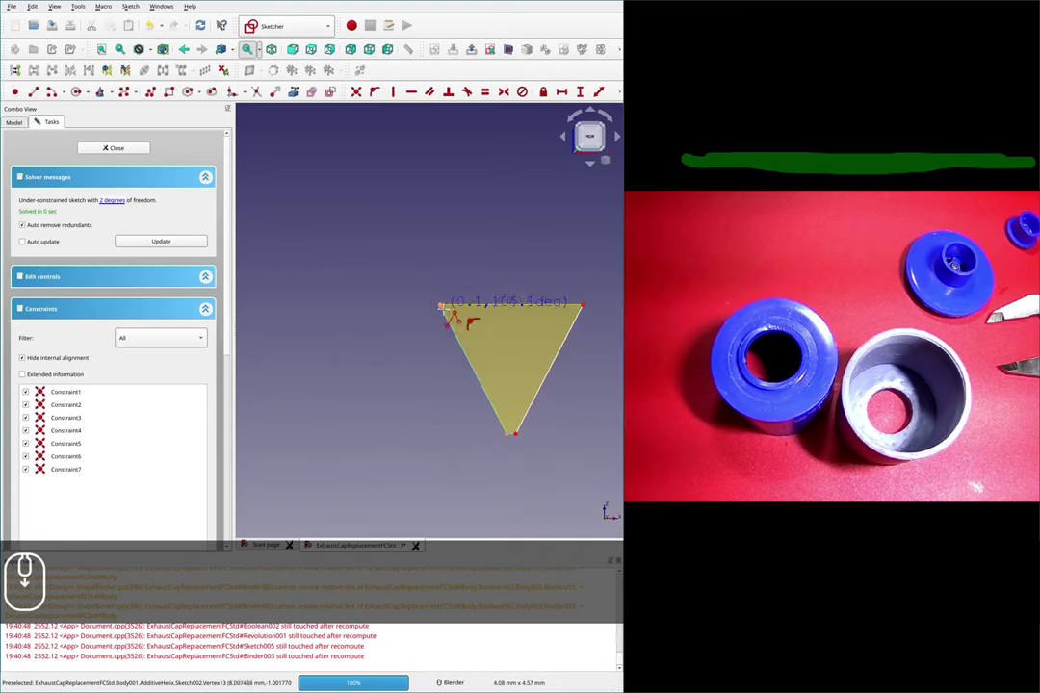
{"action": "scroll", "coordinate": [577, 303], "scroll_direction": "up", "scroll_amount": 4}
{"action": "scroll", "coordinate": [557, 301], "scroll_direction": "up", "scroll_amount": 5}
{"action": "scroll", "coordinate": [480, 294], "scroll_direction": "up", "scroll_amount": 6}
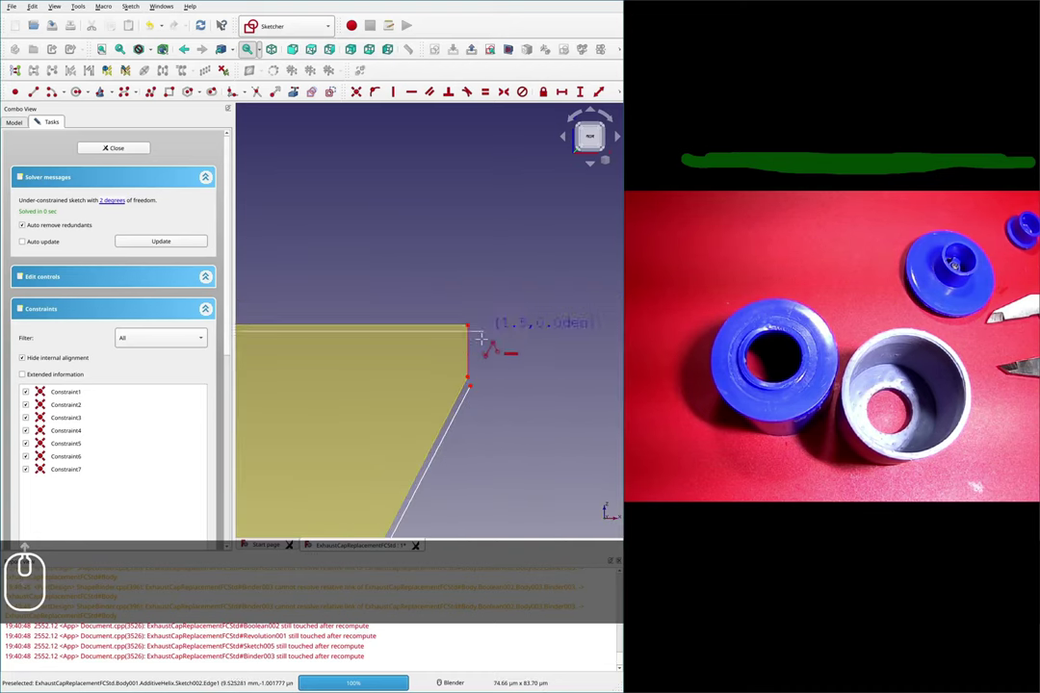
{"action": "left_click", "coordinate": [468, 325]}
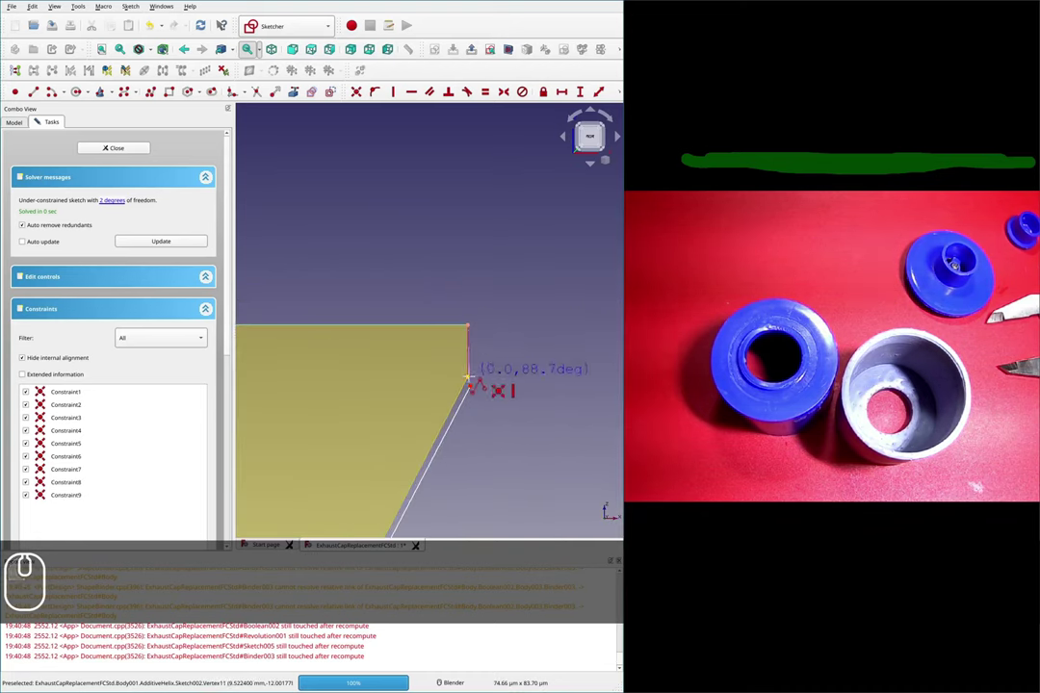
{"action": "left_click", "coordinate": [468, 384]}
{"action": "key", "text": "Escape"}
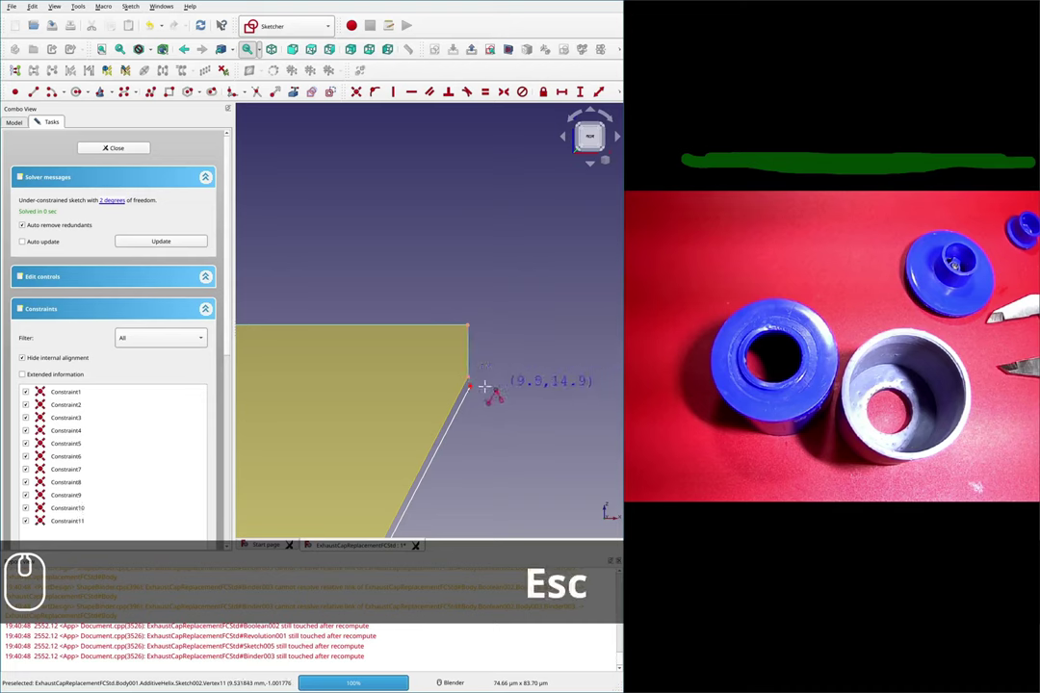
{"action": "key", "text": "Escape"}
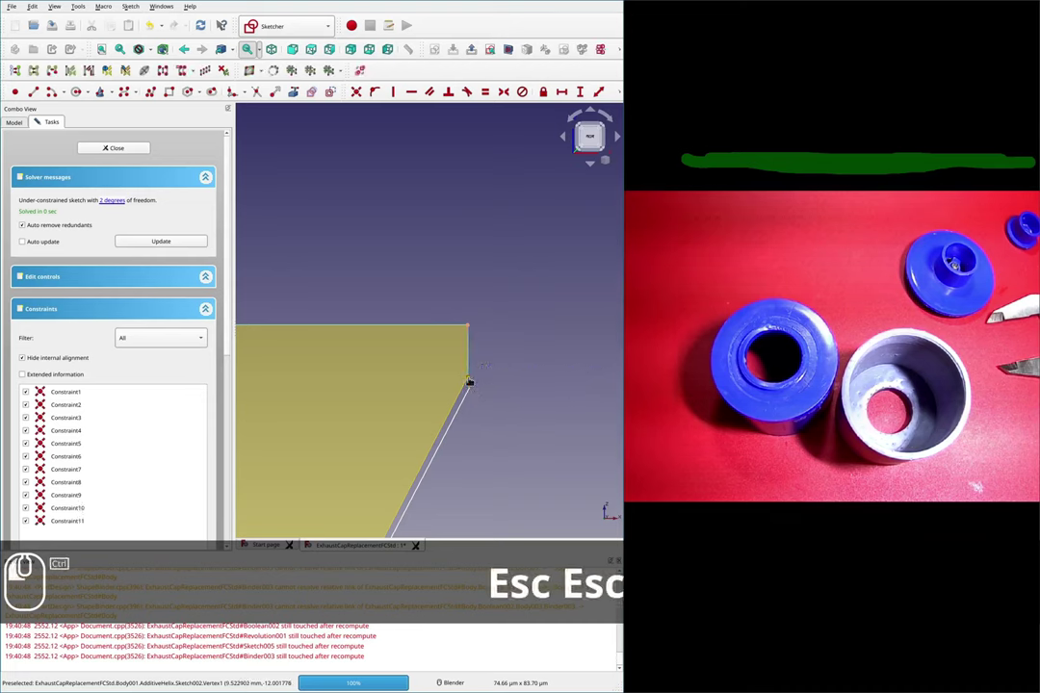
Step: Make the polyline's start point and end point coincident at the right short edge's lower point to close the profile
{"action": "left_click", "coordinate": [469, 382], "text": "ctrl"}
{"action": "key", "text": "c"}
{"action": "scroll", "coordinate": [510, 395], "scroll_direction": "down", "scroll_amount": 12}
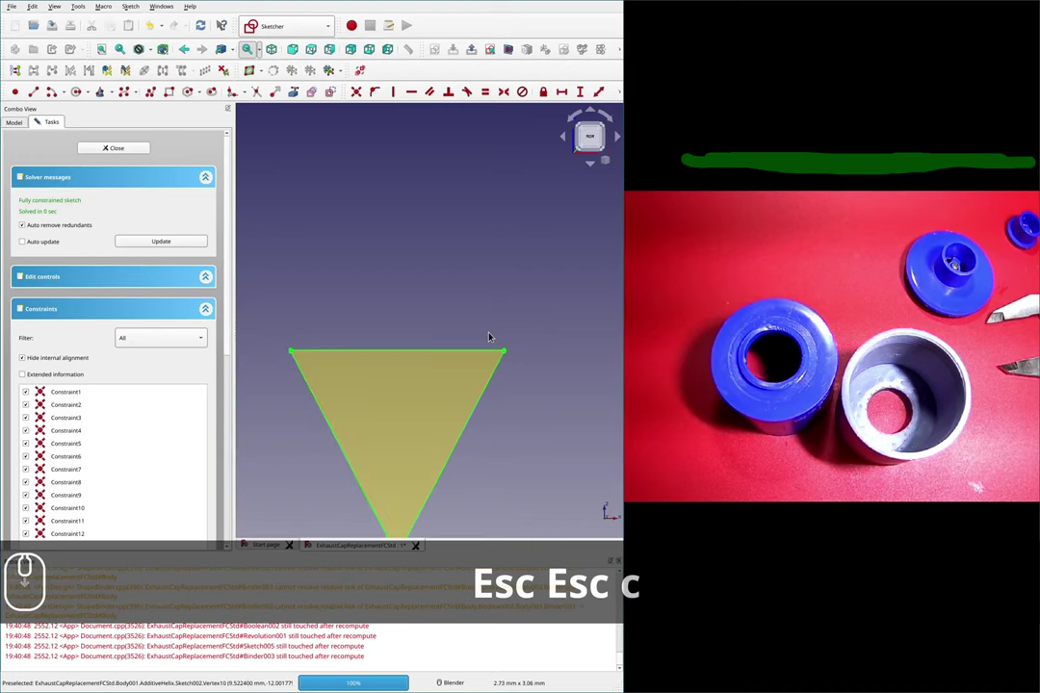
Step: Finish editing Sketch002 and view the regenerated large and small helix threads from an angle
{"action": "scroll", "coordinate": [487, 336], "scroll_direction": "down", "scroll_amount": 3}
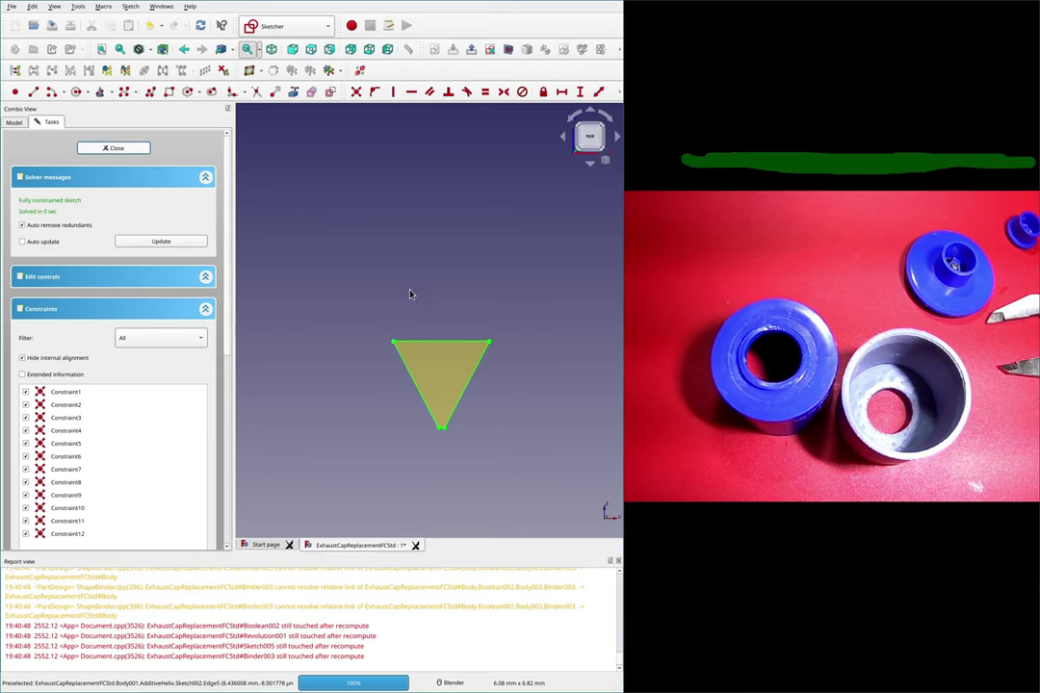
{"action": "key", "text": "Escape"}
{"action": "scroll", "coordinate": [418, 287], "scroll_direction": "down", "scroll_amount": 3}
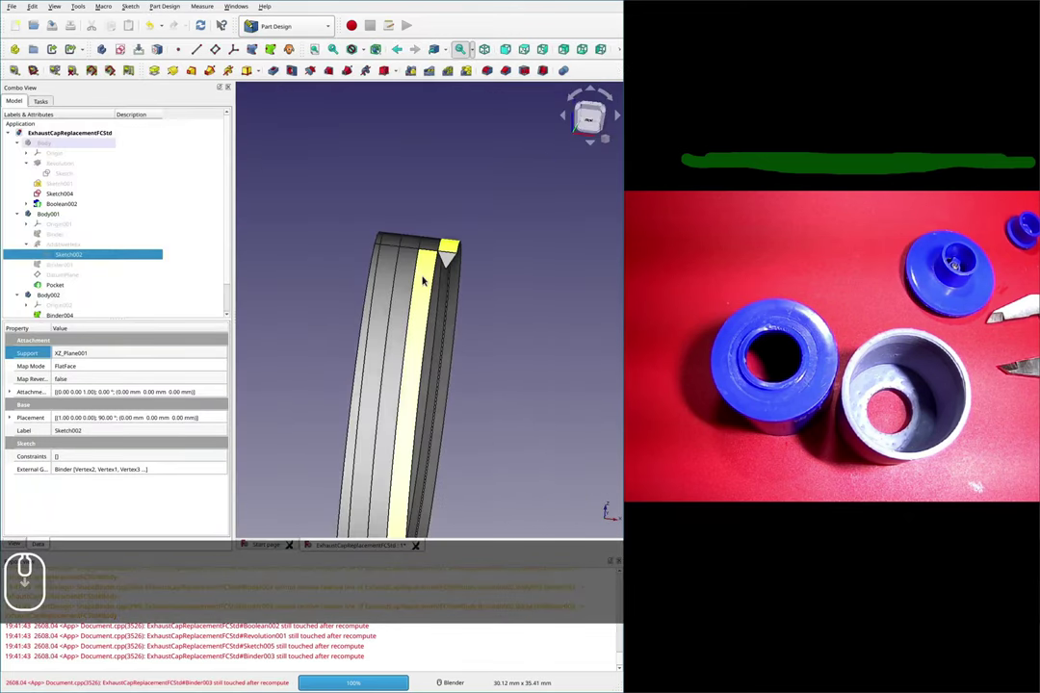
{"action": "scroll", "coordinate": [395, 382], "scroll_direction": "down", "scroll_amount": 4}
{"action": "middle_click_drag", "start_coordinate": [412, 325], "coordinate": [385, 314]}
{"action": "scroll", "coordinate": [387, 322], "scroll_direction": "down", "scroll_amount": 6}
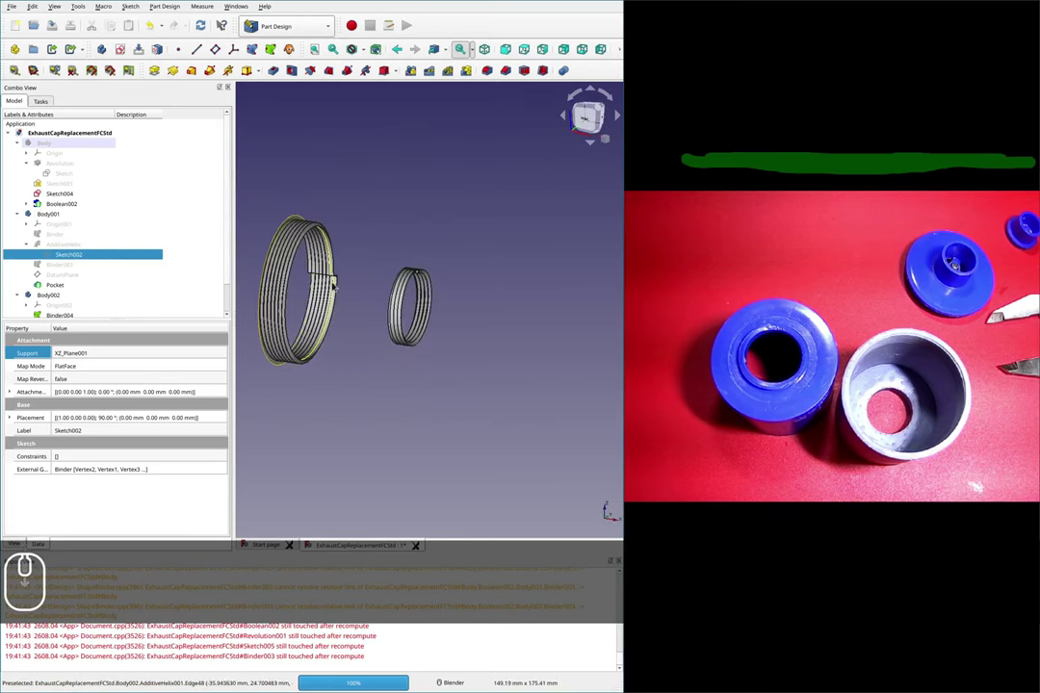
{"action": "middle_click_drag", "start_coordinate": [330, 281], "coordinate": [340, 272]}
{"action": "scroll", "coordinate": [58, 306], "scroll_direction": "down", "scroll_amount": 1}
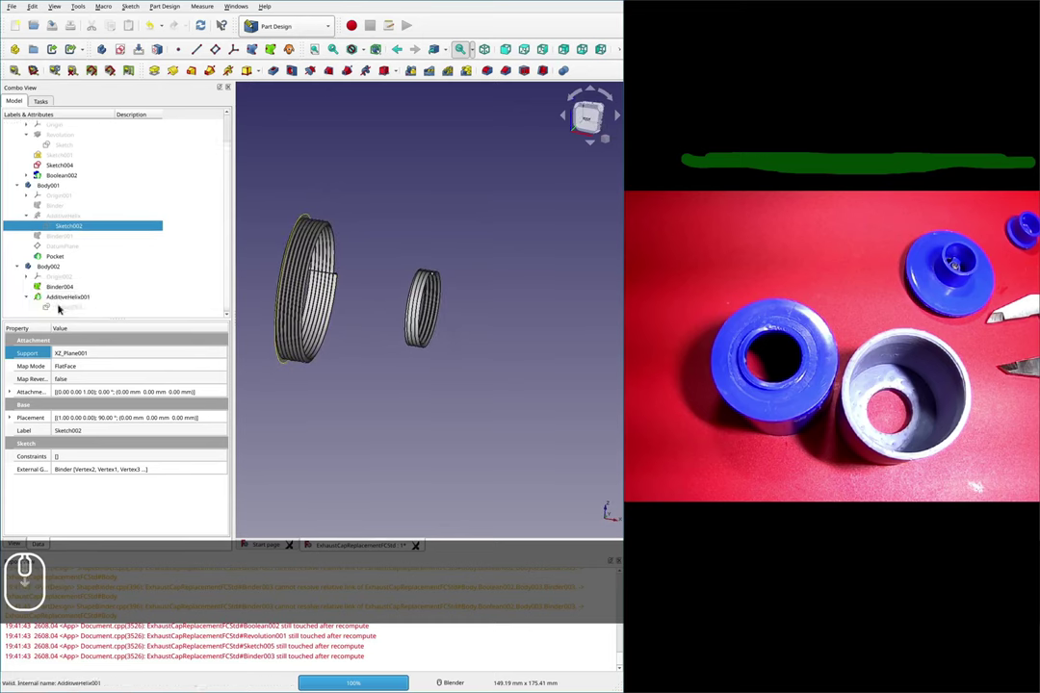
Step: Hide Binder004 in Body002 and show the main Body
{"action": "left_click", "coordinate": [42, 287]}
{"action": "key", "text": "space"}
{"action": "left_click", "coordinate": [429, 234]}
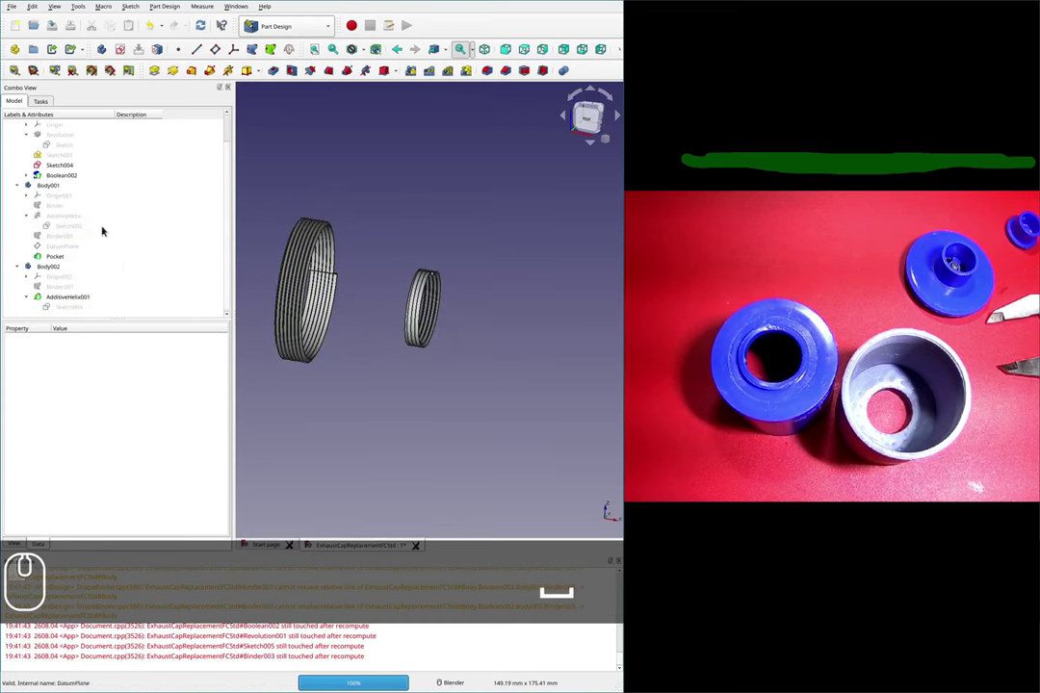
{"action": "scroll", "coordinate": [67, 220], "scroll_direction": "up", "scroll_amount": 1}
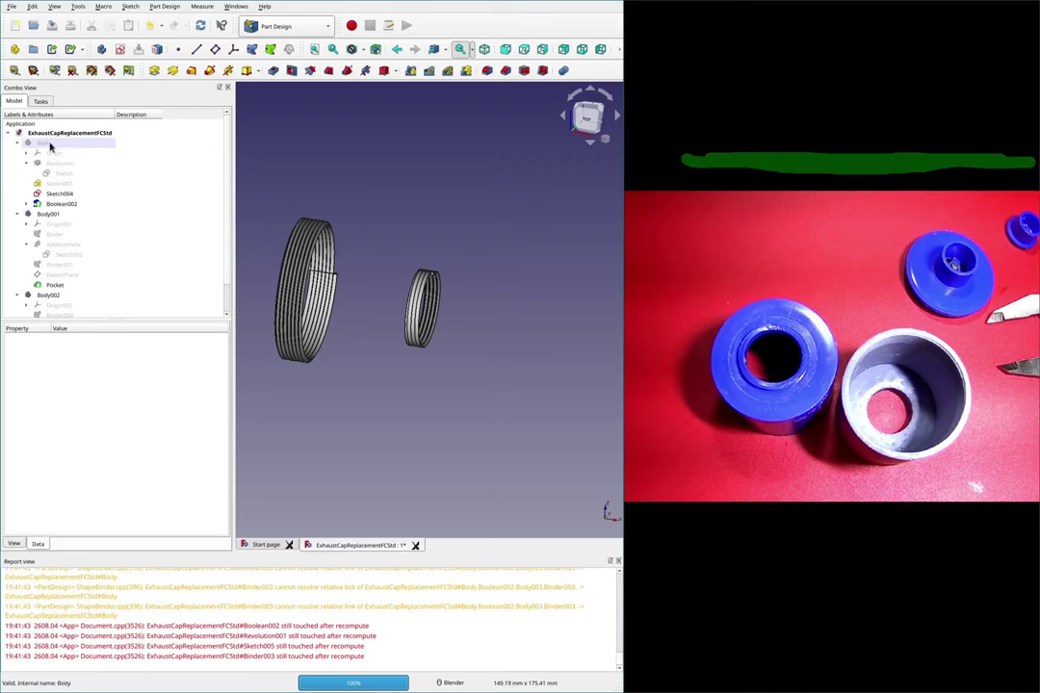
{"action": "left_click", "coordinate": [51, 145]}
{"action": "key", "text": "space"}
{"action": "left_click", "coordinate": [179, 204]}
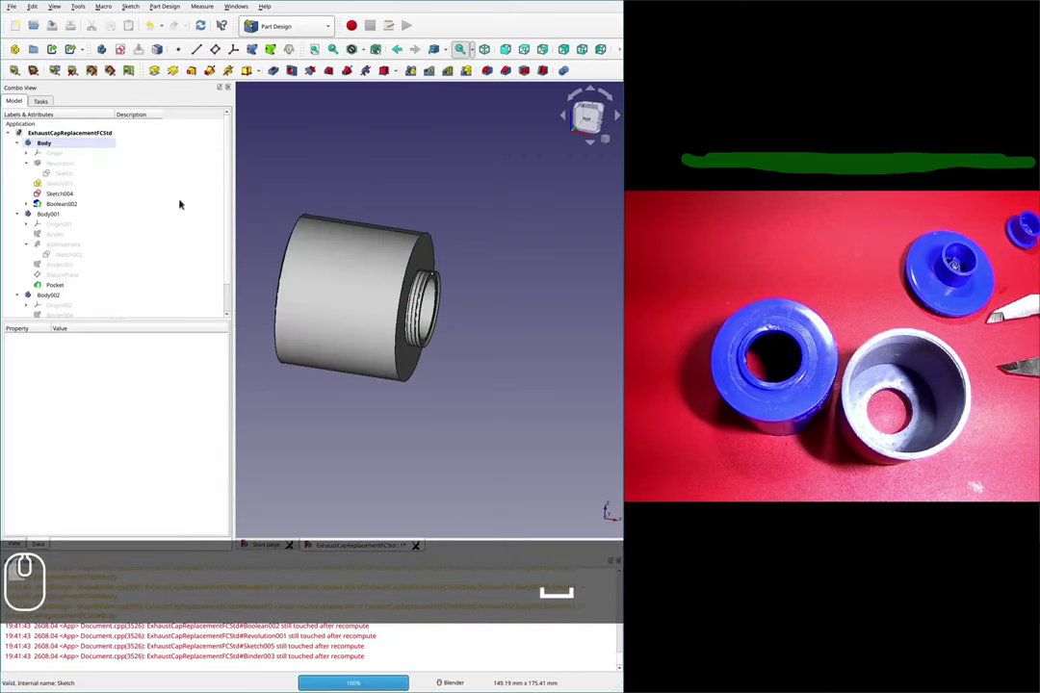
Step: Try a Boolean cut of Body001 from the main Body, inspecting the neck in the preview
{"action": "left_click", "coordinate": [51, 214]}
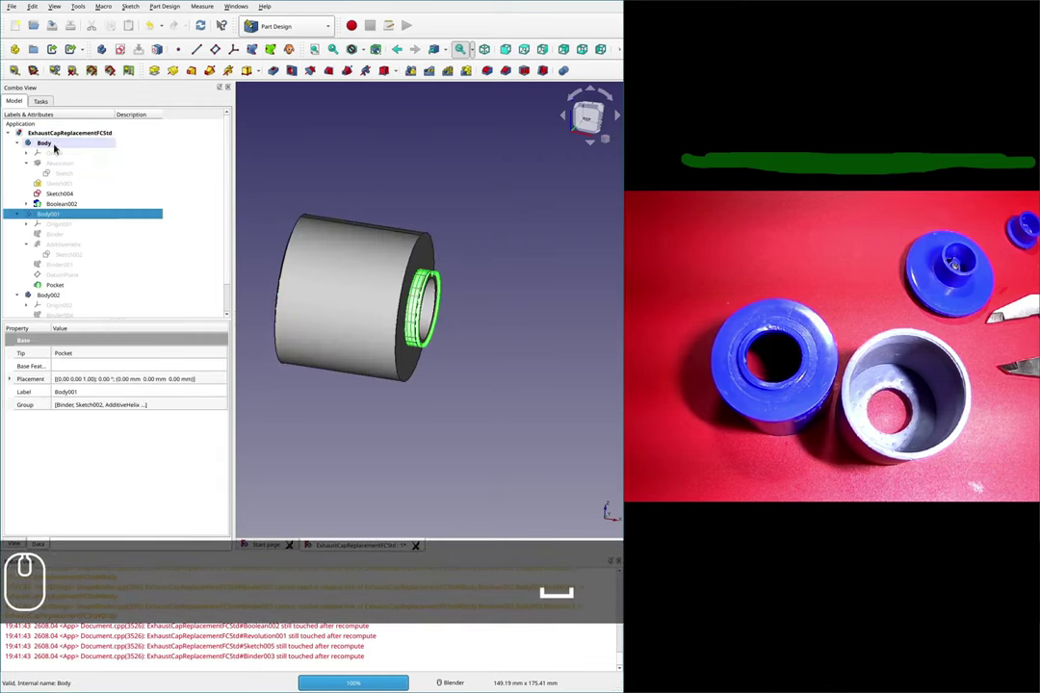
{"action": "left_click", "coordinate": [563, 70]}
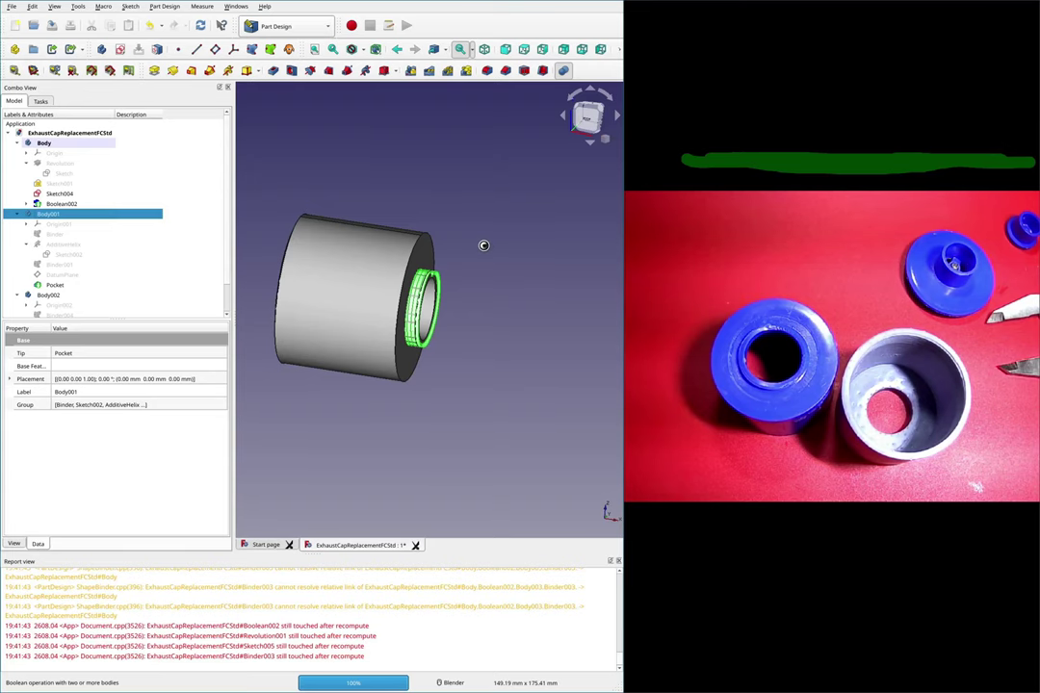
{"action": "left_click", "coordinate": [41, 381]}
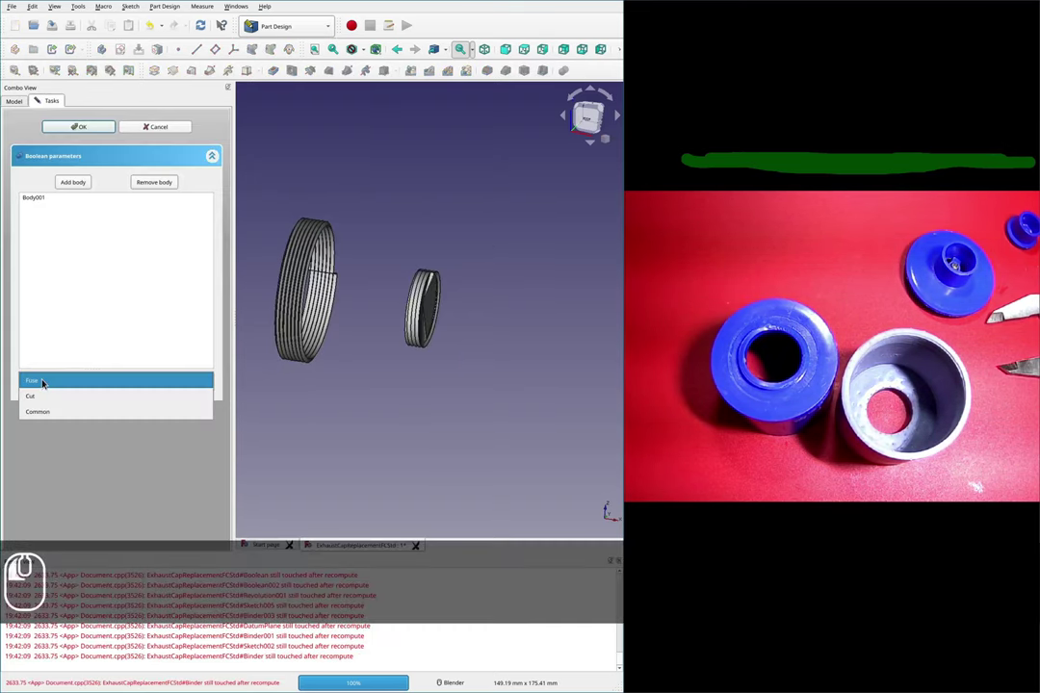
{"action": "left_click", "coordinate": [58, 225]}
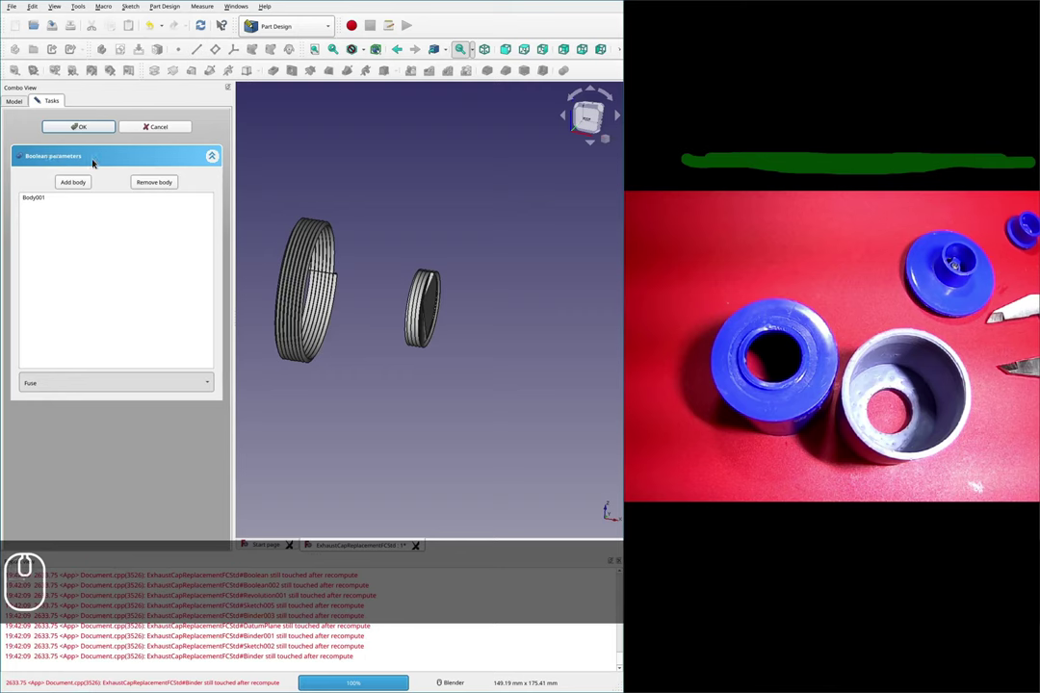
{"action": "key", "text": "Down"}
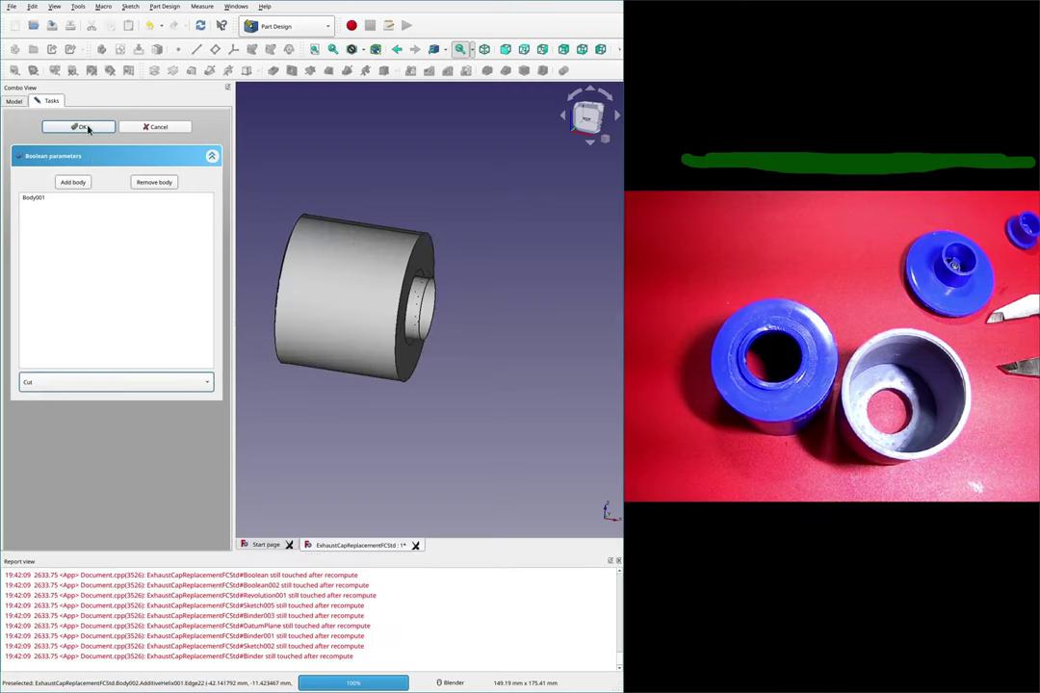
{"action": "scroll", "coordinate": [424, 289], "scroll_direction": "up", "scroll_amount": 8}
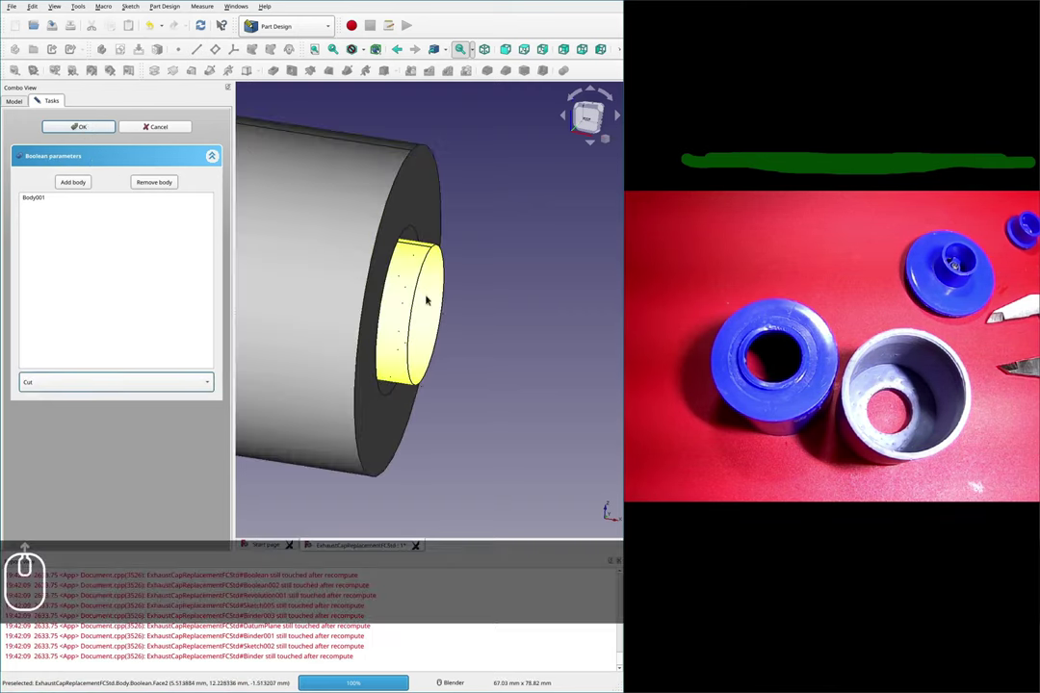
{"action": "middle_click_drag", "start_coordinate": [406, 252], "coordinate": [406, 333]}
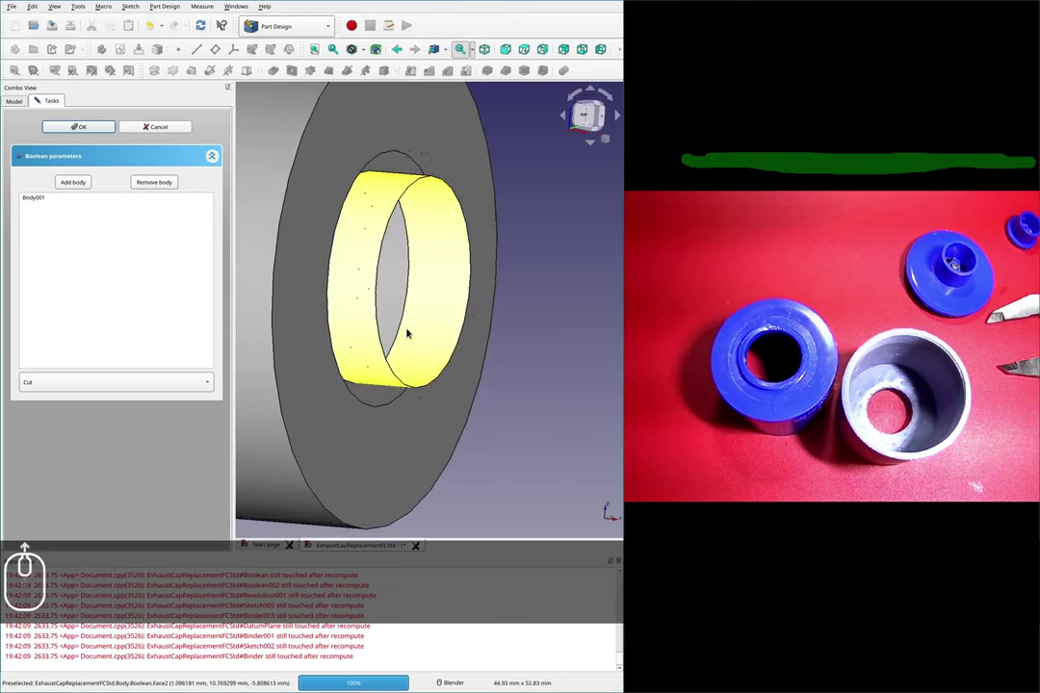
{"action": "left_click", "coordinate": [173, 130]}
Step: Examine Body001's thread ring around the neck, including its outer surface and the triangular end face
{"action": "middle_click_drag", "start_coordinate": [445, 270], "coordinate": [446, 257]}
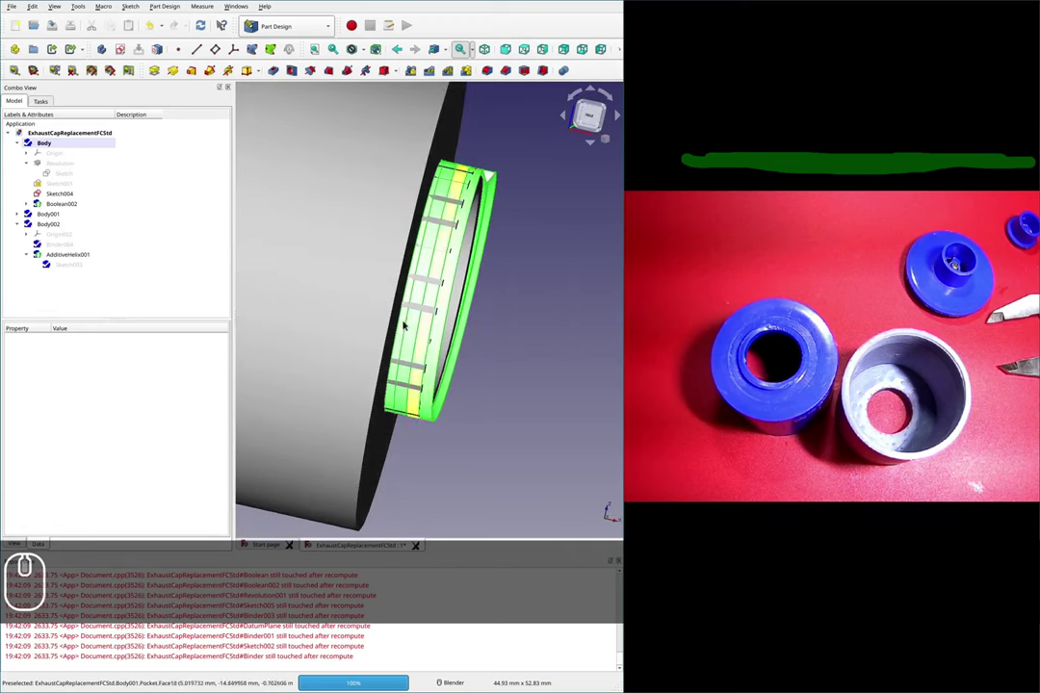
{"action": "scroll", "coordinate": [383, 404], "scroll_direction": "up", "scroll_amount": 5}
{"action": "scroll", "coordinate": [395, 409], "scroll_direction": "down", "scroll_amount": 6}
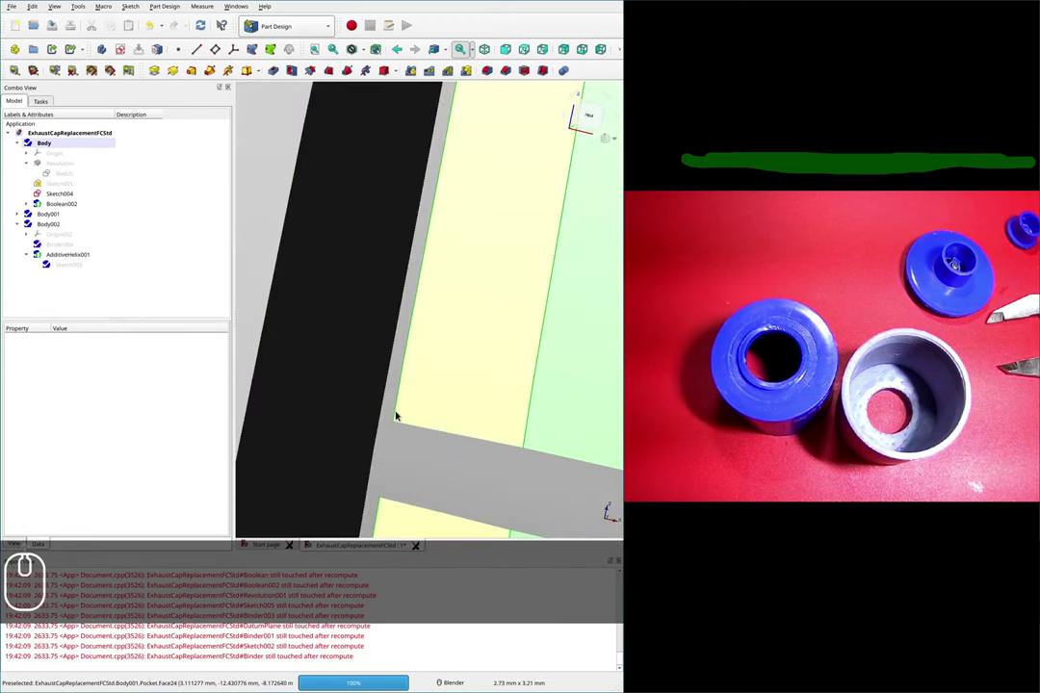
{"action": "scroll", "coordinate": [464, 278], "scroll_direction": "down", "scroll_amount": 4}
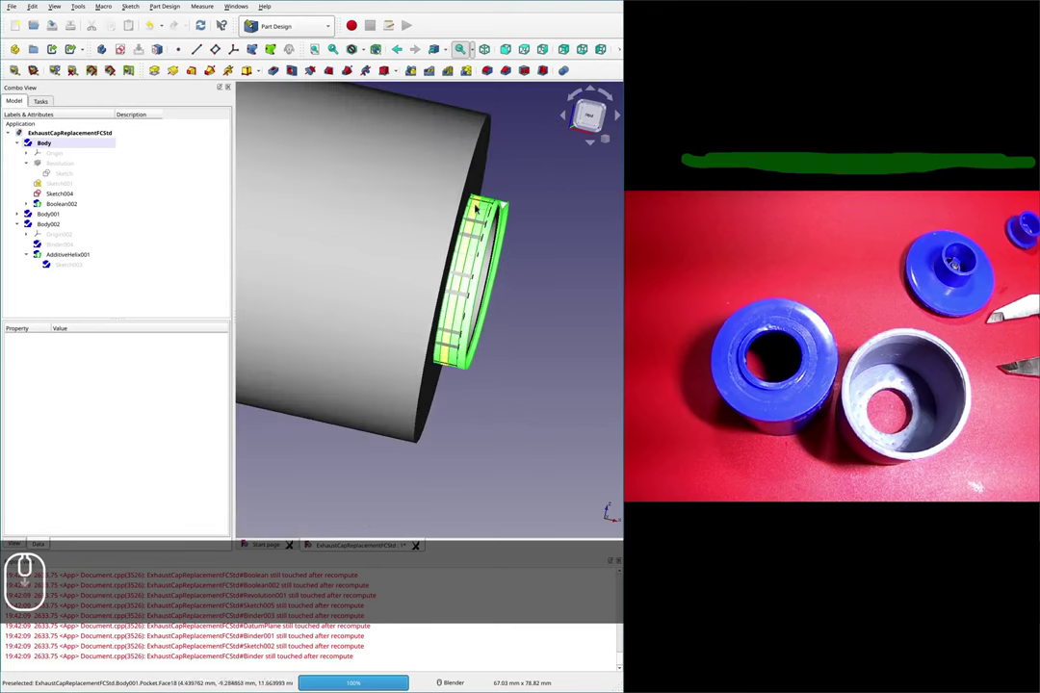
{"action": "scroll", "coordinate": [493, 233], "scroll_direction": "up", "scroll_amount": 6}
{"action": "middle_click_drag", "start_coordinate": [493, 233], "coordinate": [457, 219]}
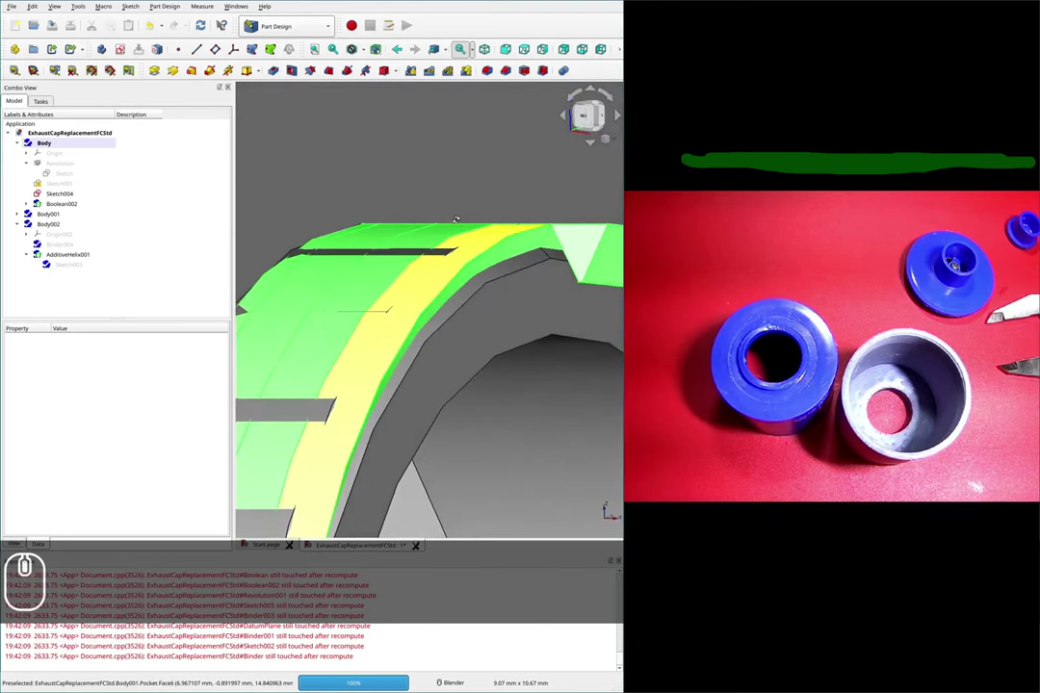
{"action": "scroll", "coordinate": [458, 219], "scroll_direction": "down", "scroll_amount": 6}
{"action": "scroll", "coordinate": [547, 231], "scroll_direction": "up", "scroll_amount": 8}
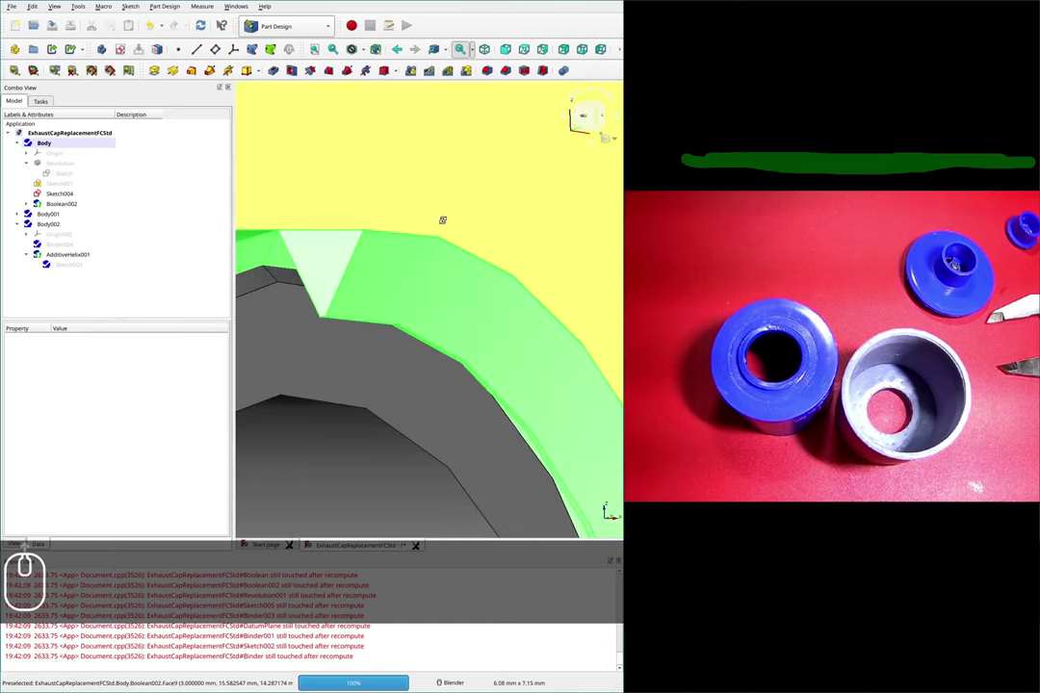
{"action": "middle_click_drag", "start_coordinate": [444, 221], "coordinate": [452, 246]}
{"action": "scroll", "coordinate": [454, 257], "scroll_direction": "down", "scroll_amount": 6}
{"action": "scroll", "coordinate": [473, 348], "scroll_direction": "up", "scroll_amount": 4}
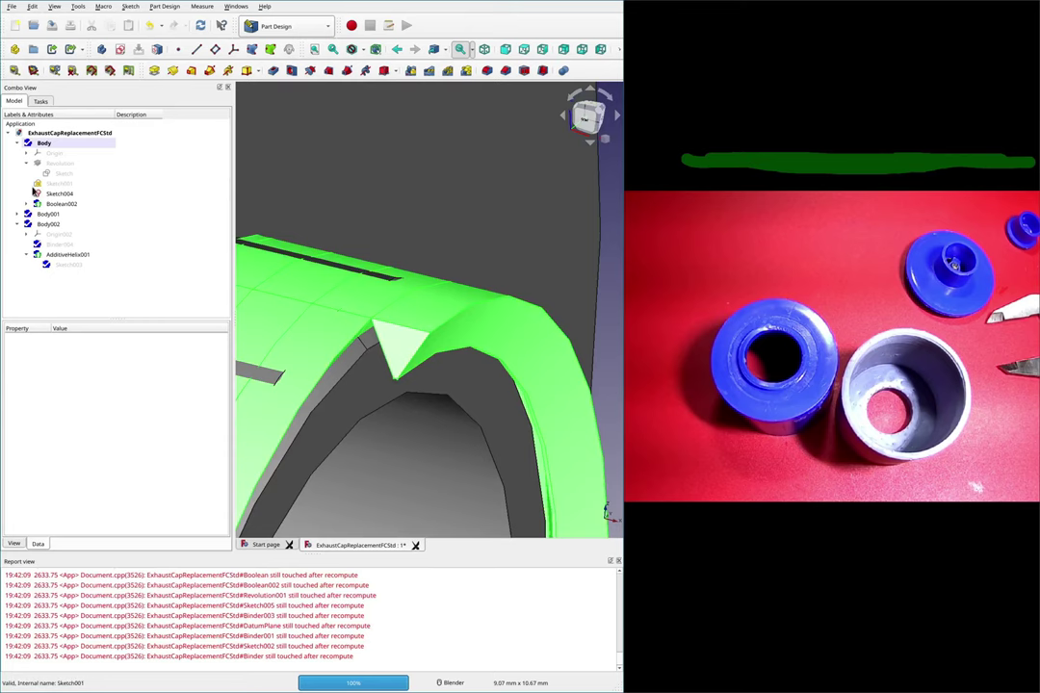
Step: Expand Body001 in the model tree, recompute the document despite the dependency cycles, and select AdditiveHelix
{"action": "left_click", "coordinate": [18, 213]}
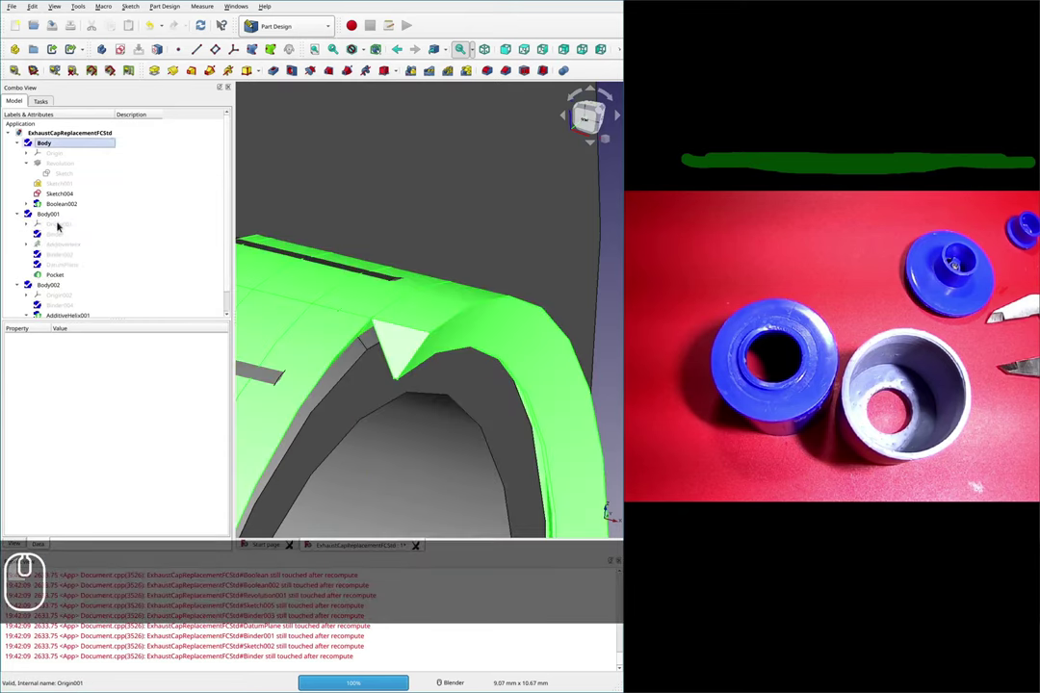
{"action": "scroll", "coordinate": [337, 239], "scroll_direction": "down", "scroll_amount": 5}
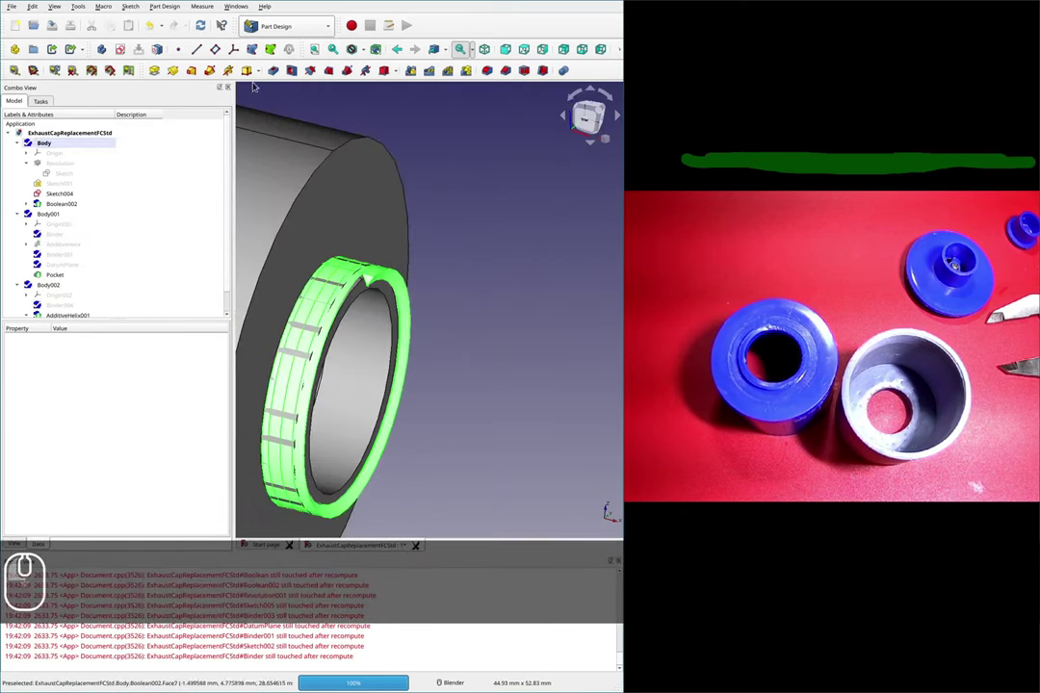
{"action": "left_click", "coordinate": [198, 24]}
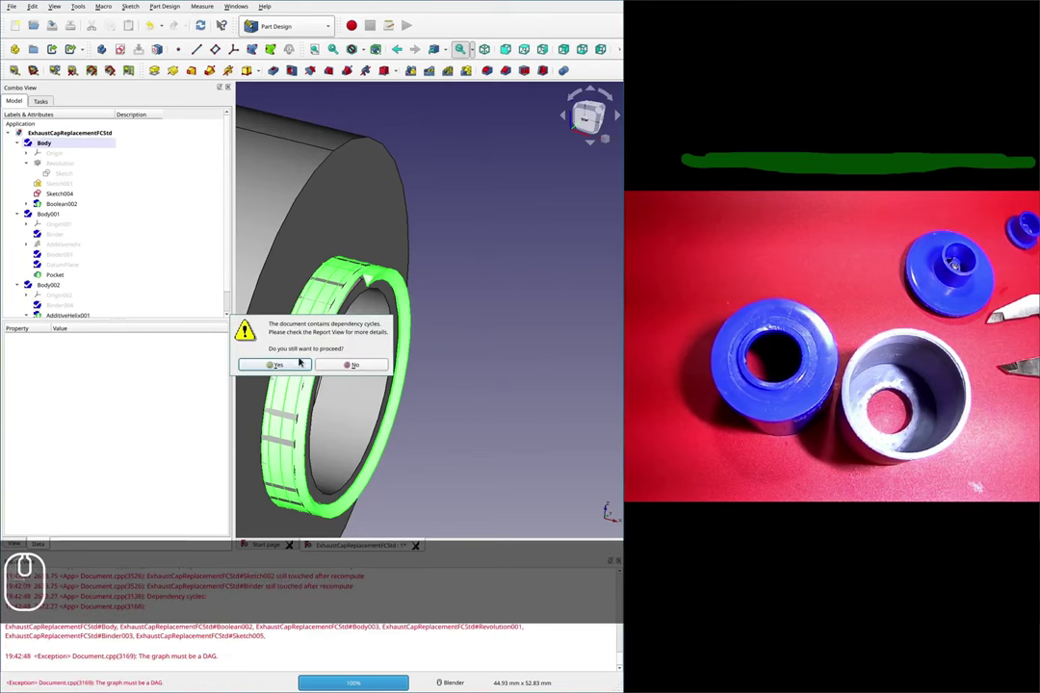
{"action": "left_click", "coordinate": [275, 364]}
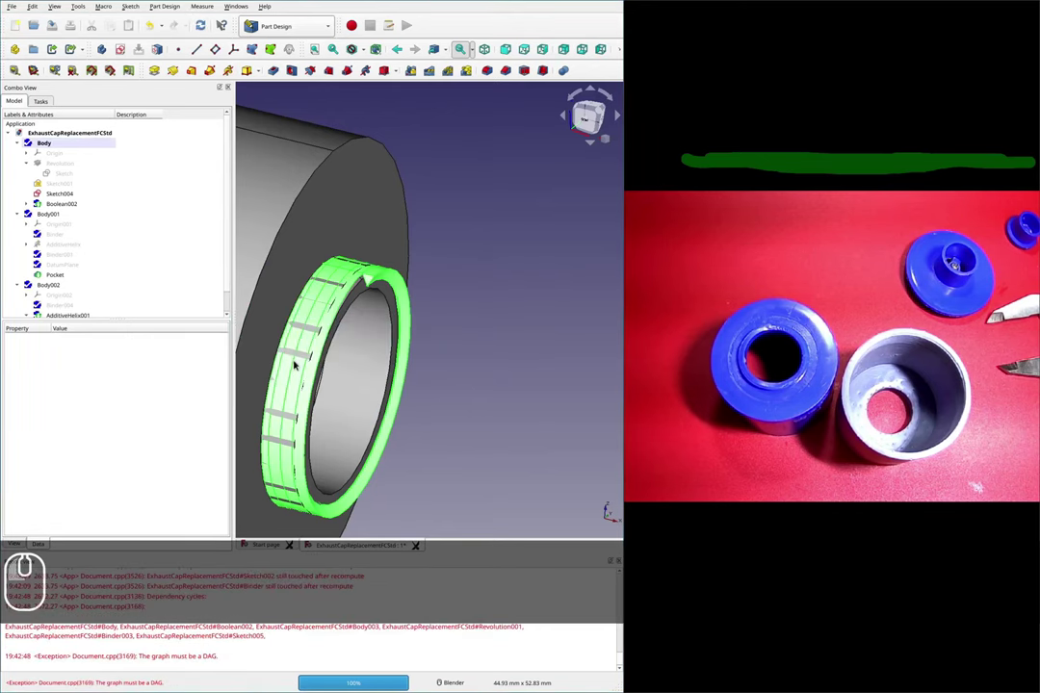
{"action": "left_click", "coordinate": [56, 224]}
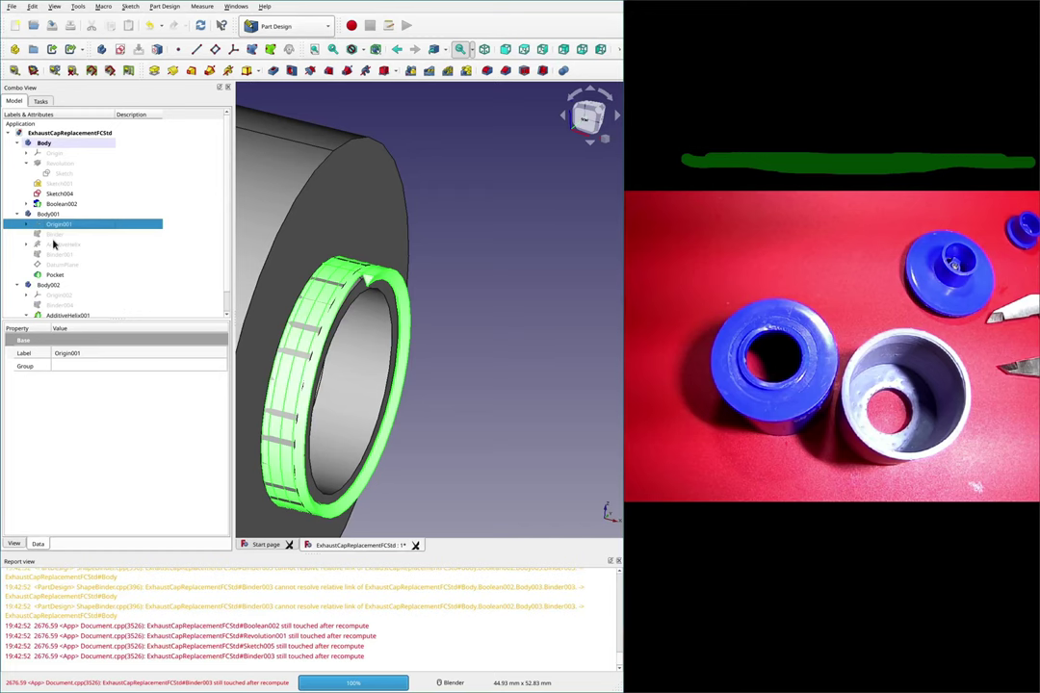
{"action": "left_click", "coordinate": [55, 246]}
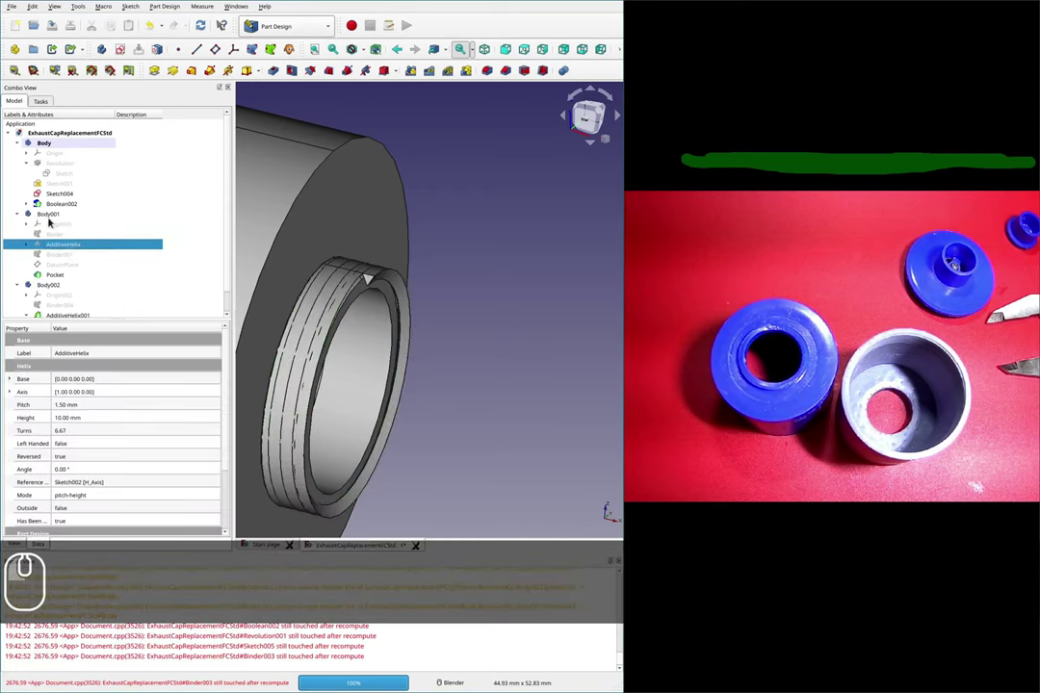
Step: Open Sketch001 for editing and delete the loose point inside the triangular thread profile
{"action": "left_click", "coordinate": [55, 194]}
{"action": "right_click", "coordinate": [56, 184]}
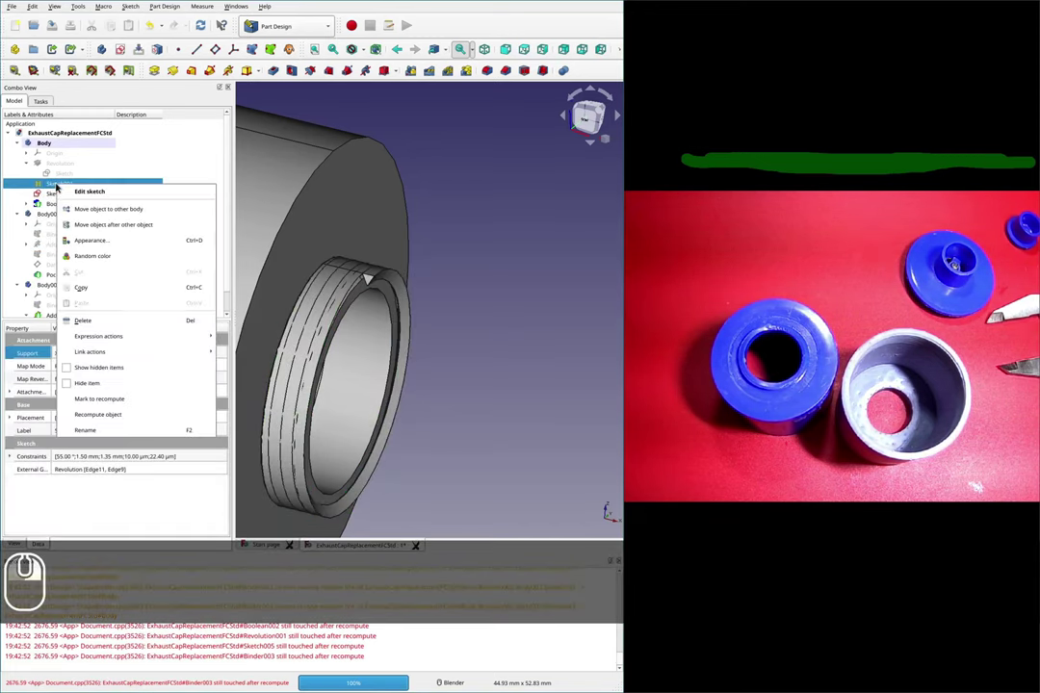
{"action": "left_click", "coordinate": [70, 191]}
{"action": "scroll", "coordinate": [407, 260], "scroll_direction": "up", "scroll_amount": 5}
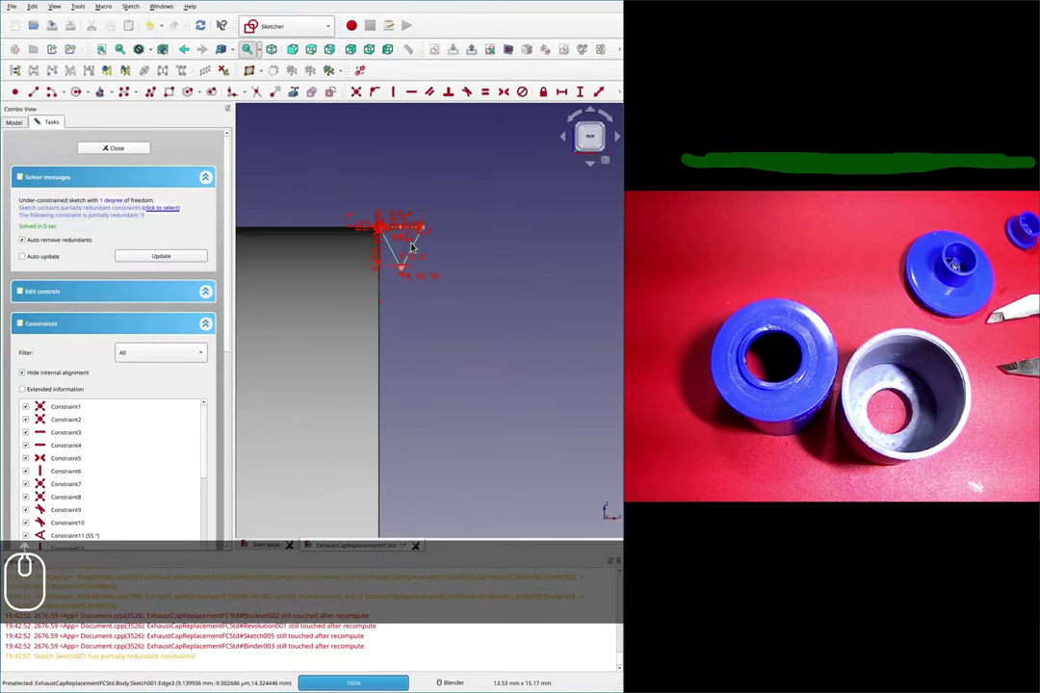
{"action": "left_click", "coordinate": [377, 222]}
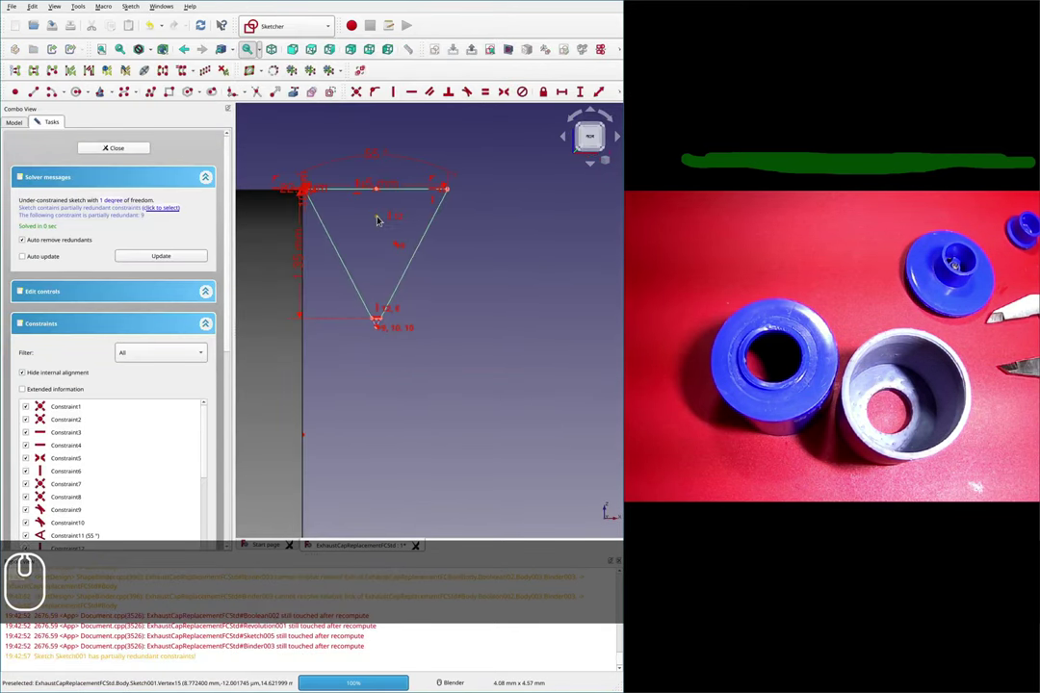
{"action": "key", "text": "Delete"}
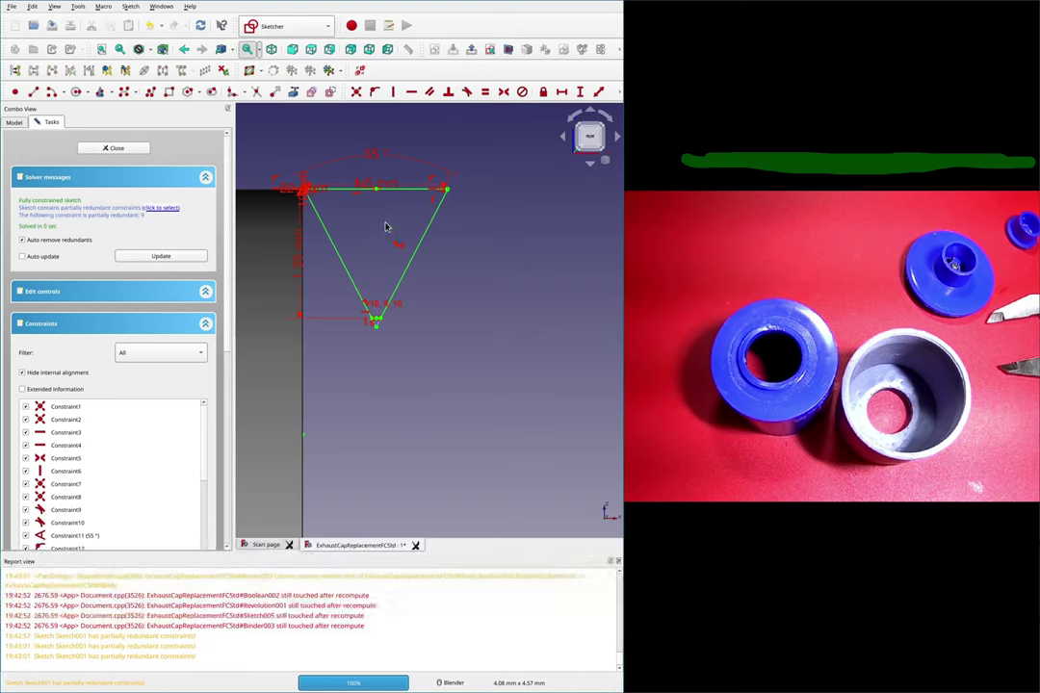
Step: Set the length of the short vertical edge at the profile's upper left corner to 1 µm
{"action": "scroll", "coordinate": [385, 228], "scroll_direction": "up", "scroll_amount": 3}
{"action": "scroll", "coordinate": [383, 230], "scroll_direction": "down", "scroll_amount": 3}
{"action": "scroll", "coordinate": [321, 203], "scroll_direction": "up", "scroll_amount": 3}
{"action": "scroll", "coordinate": [280, 180], "scroll_direction": "up", "scroll_amount": 4}
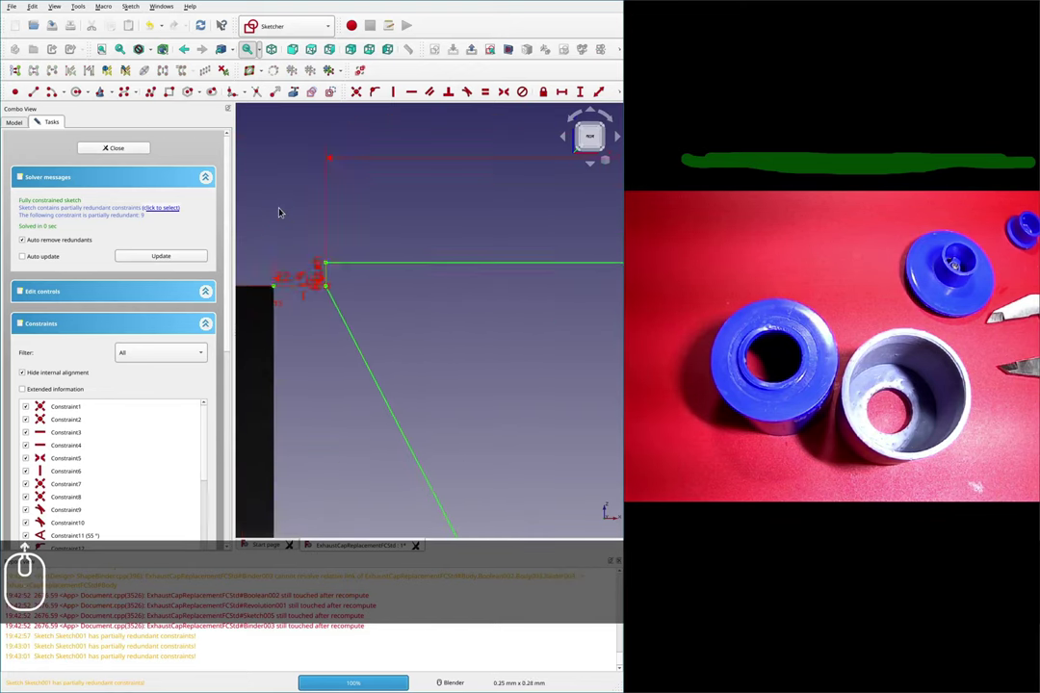
{"action": "double_click", "coordinate": [366, 272]}
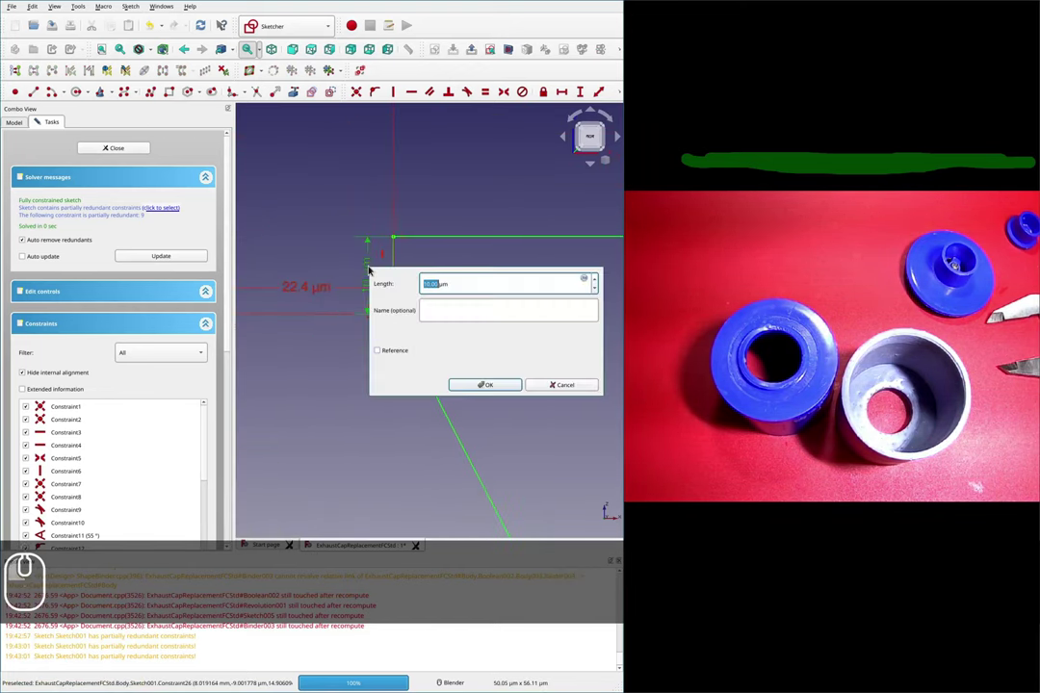
{"action": "type", "text": "1"}
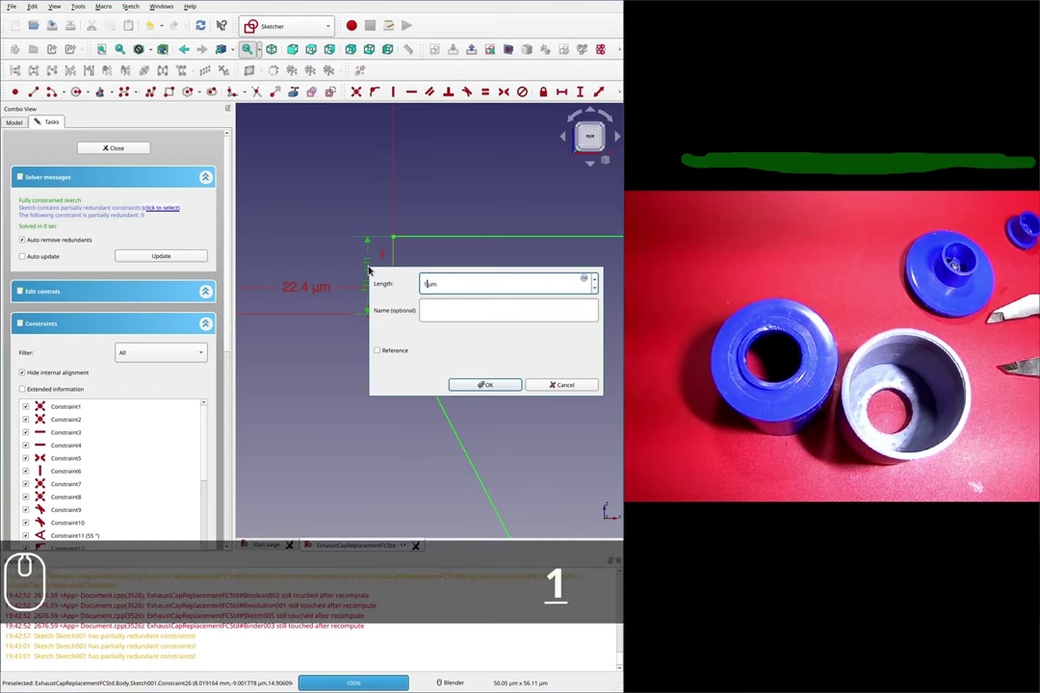
{"action": "key", "text": "Return"}
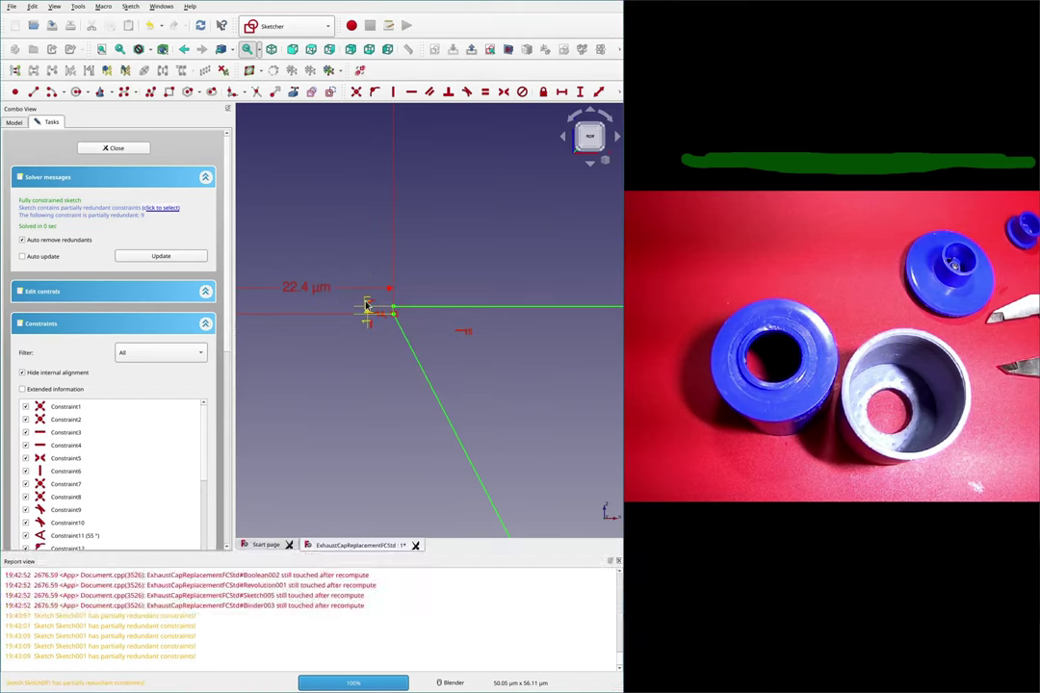
Step: Set the length of the profile's short vertical edge at the upper left corner to 1 mm and finish editing Sketch001
{"action": "double_click", "coordinate": [372, 308]}
{"action": "type", "text": "1mm"}
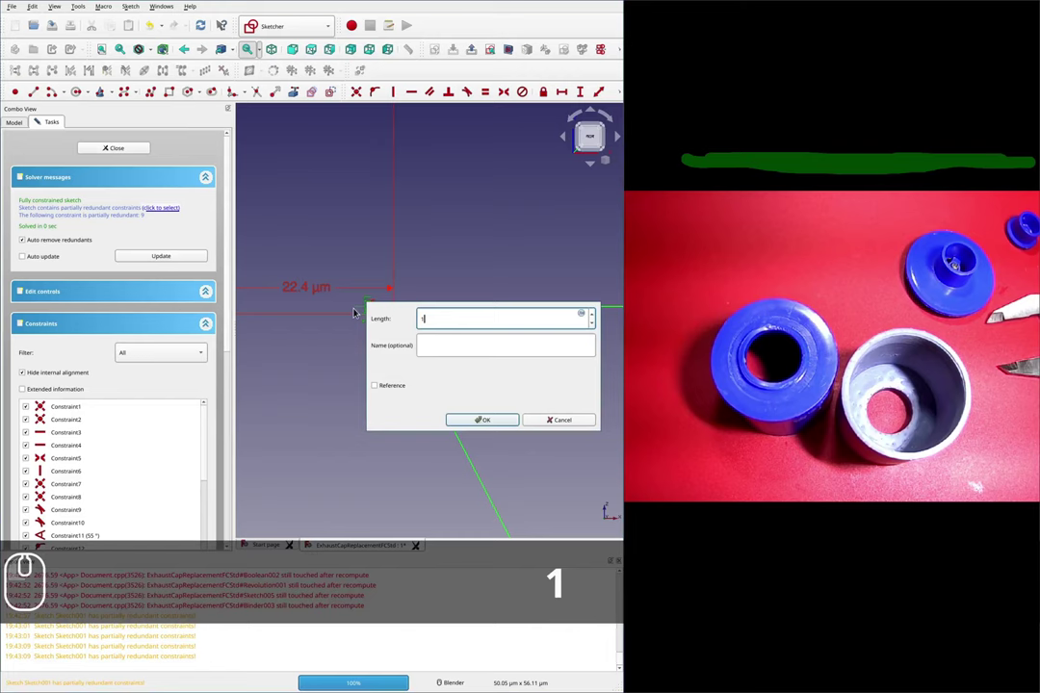
{"action": "key", "text": "Return"}
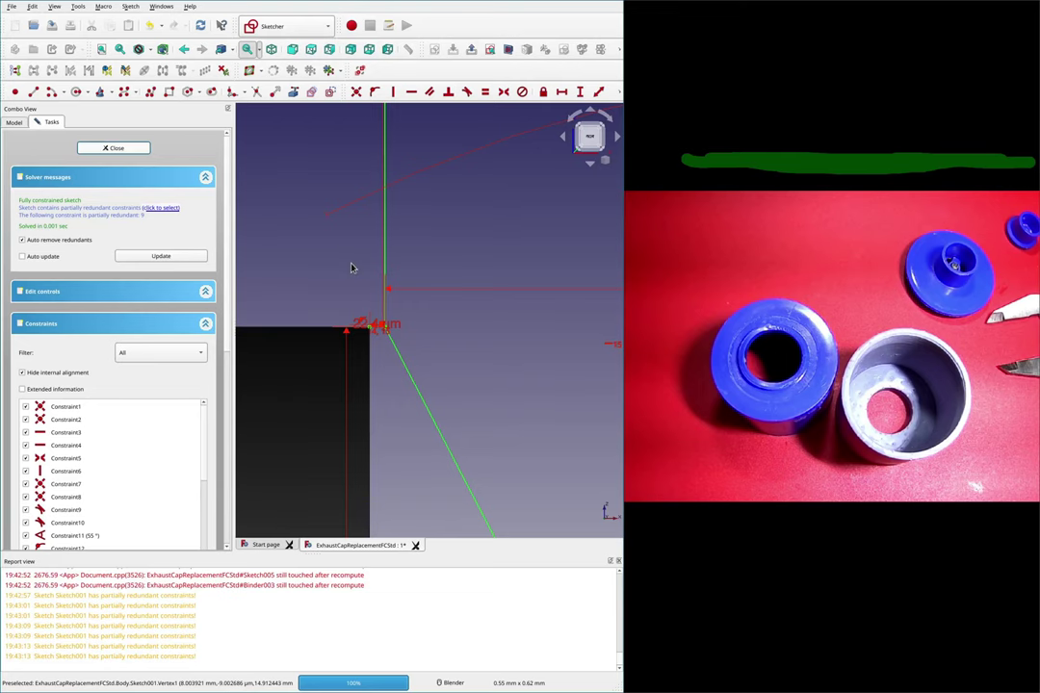
{"action": "left_click", "coordinate": [113, 147]}
{"action": "scroll", "coordinate": [378, 268], "scroll_direction": "down", "scroll_amount": 4}
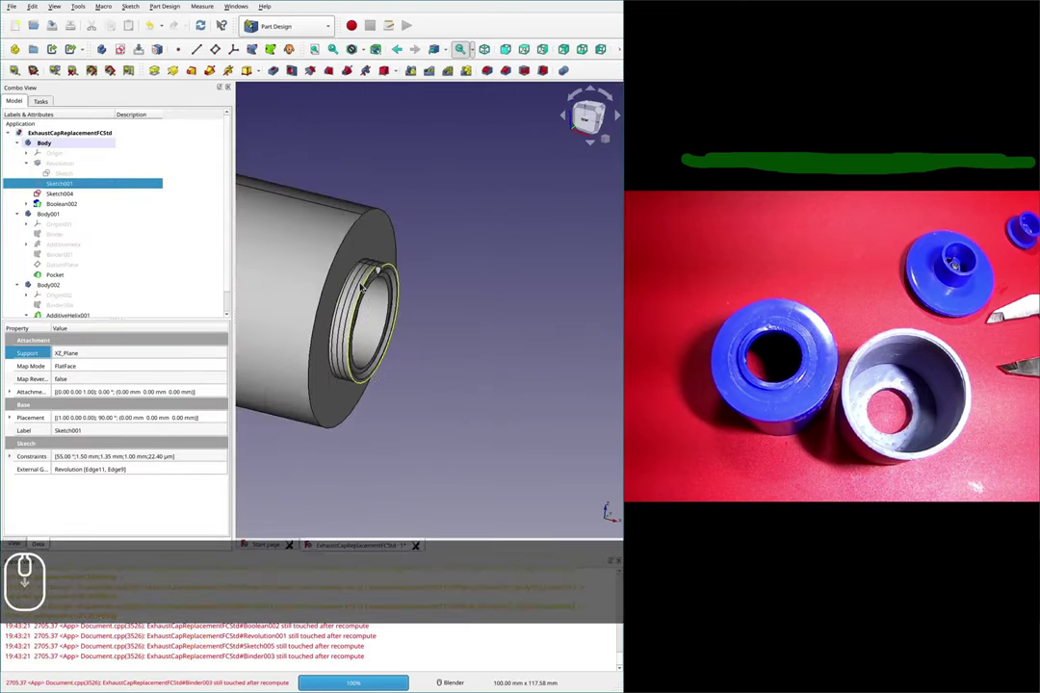
Step: Delete the Boolean002 cut from the main Body after inspecting the thread's end face on the neck
{"action": "scroll", "coordinate": [362, 288], "scroll_direction": "up", "scroll_amount": 10}
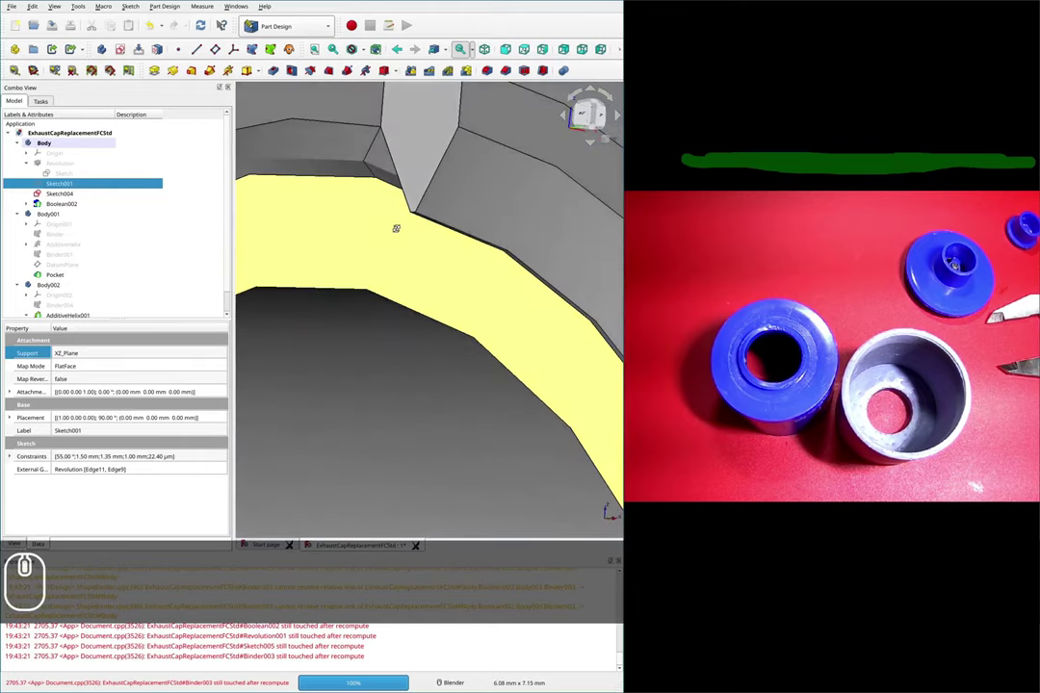
{"action": "middle_click_drag", "start_coordinate": [395, 229], "coordinate": [422, 237]}
{"action": "scroll", "coordinate": [318, 243], "scroll_direction": "down", "scroll_amount": 3}
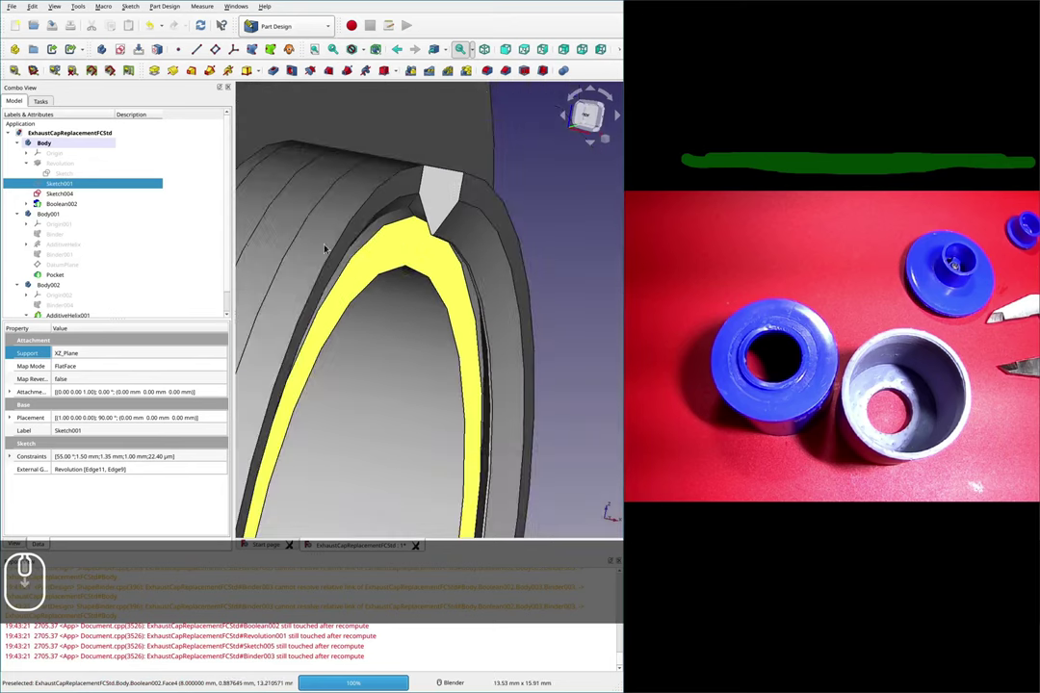
{"action": "left_click", "coordinate": [52, 205]}
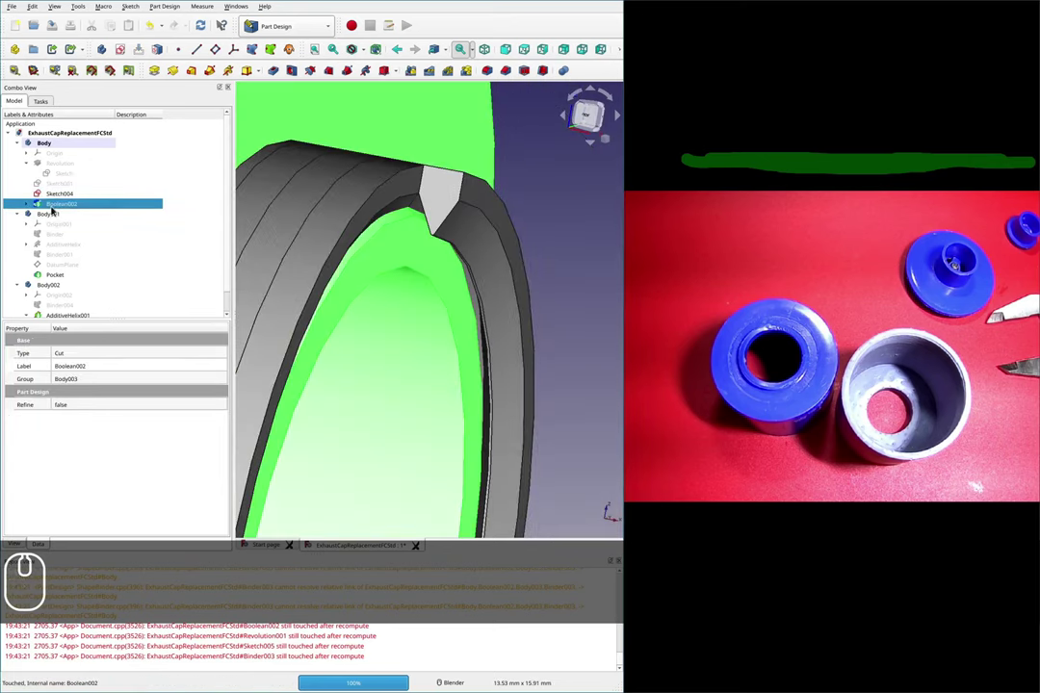
{"action": "key", "text": "Delete"}
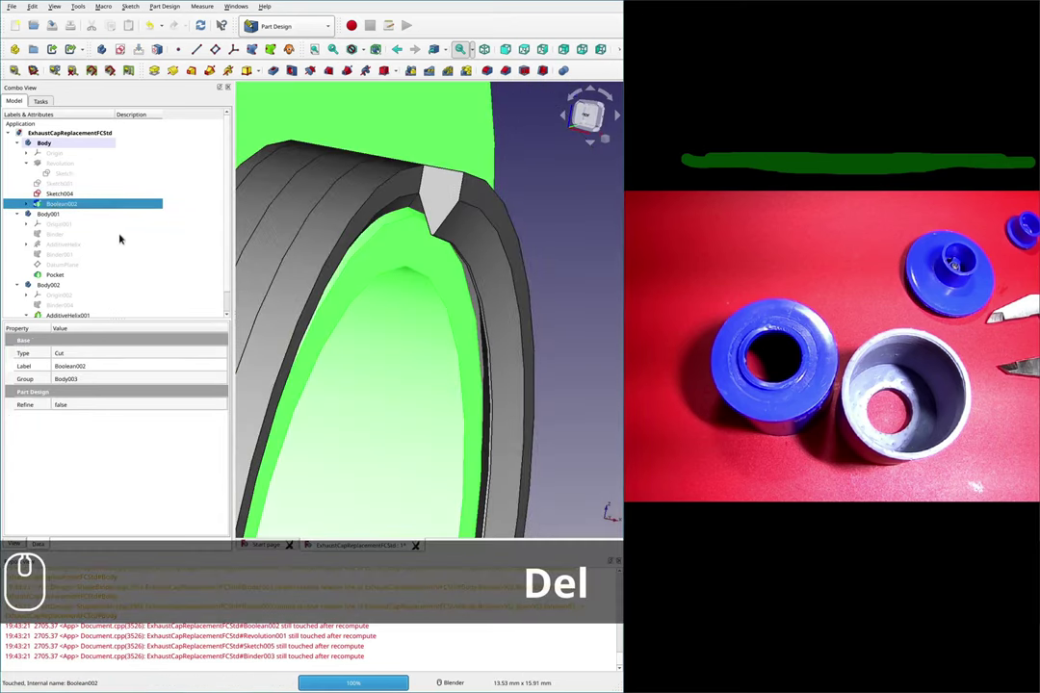
{"action": "scroll", "coordinate": [419, 211], "scroll_direction": "down", "scroll_amount": 3}
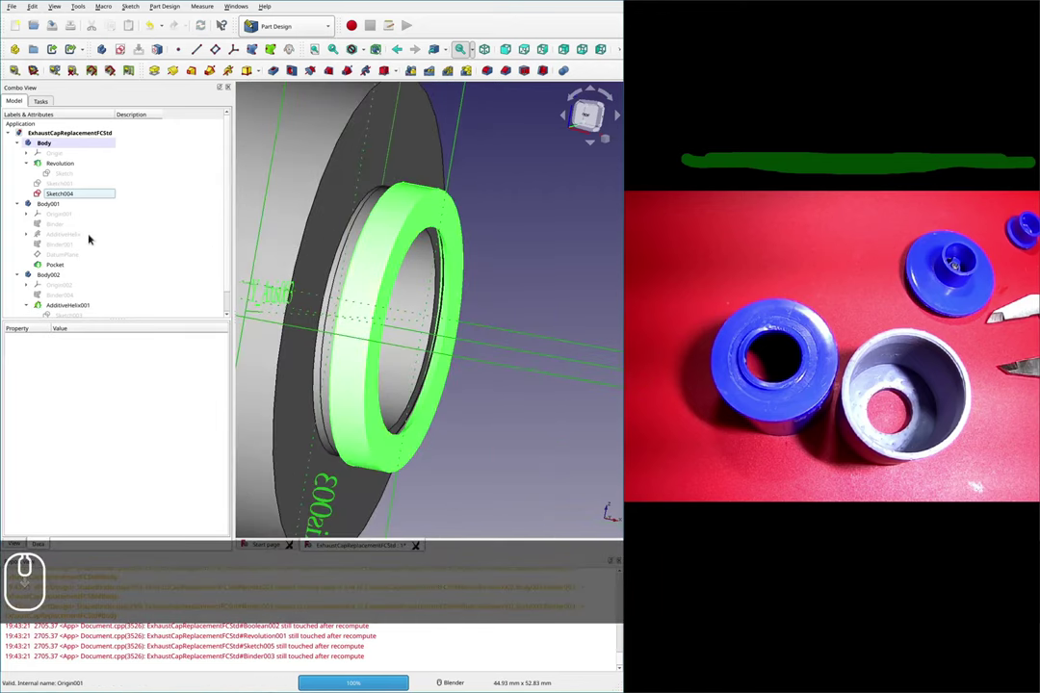
Step: Hide Body003 so the thread ring around the neck is unobstructed
{"action": "scroll", "coordinate": [81, 248], "scroll_direction": "down", "scroll_amount": 1}
{"action": "left_click", "coordinate": [46, 308]}
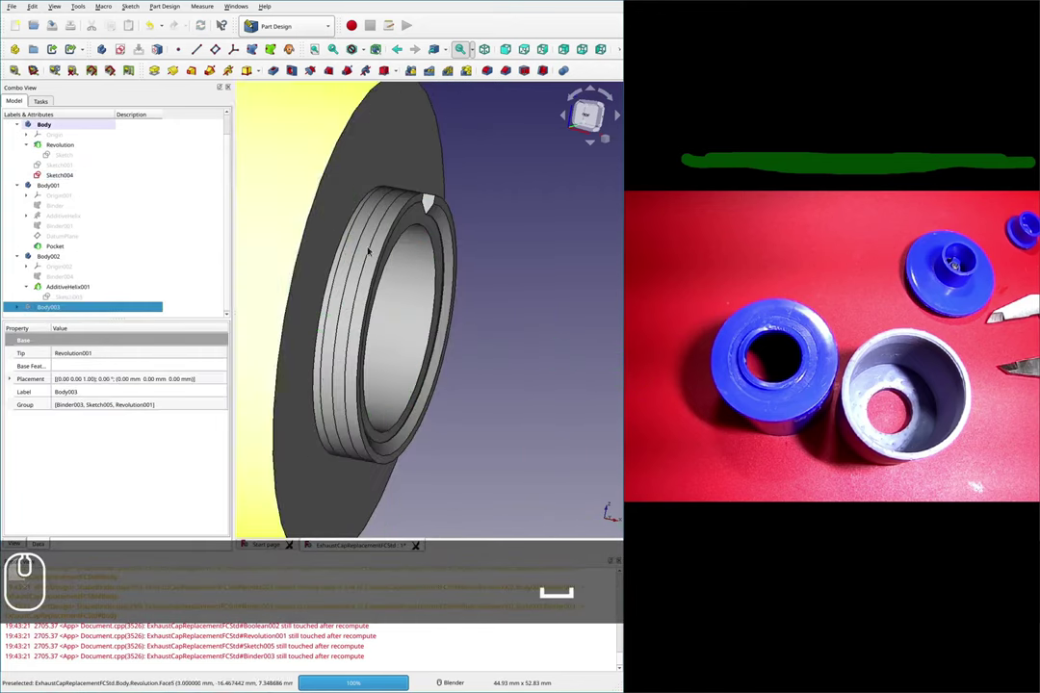
{"action": "left_click", "coordinate": [494, 223]}
Step: Try a Boolean Cut of Body001 from the main Body, inspect the neck's outer surface, and cancel the operation
{"action": "left_click", "coordinate": [61, 186]}
{"action": "scroll", "coordinate": [60, 186], "scroll_direction": "up", "scroll_amount": 1}
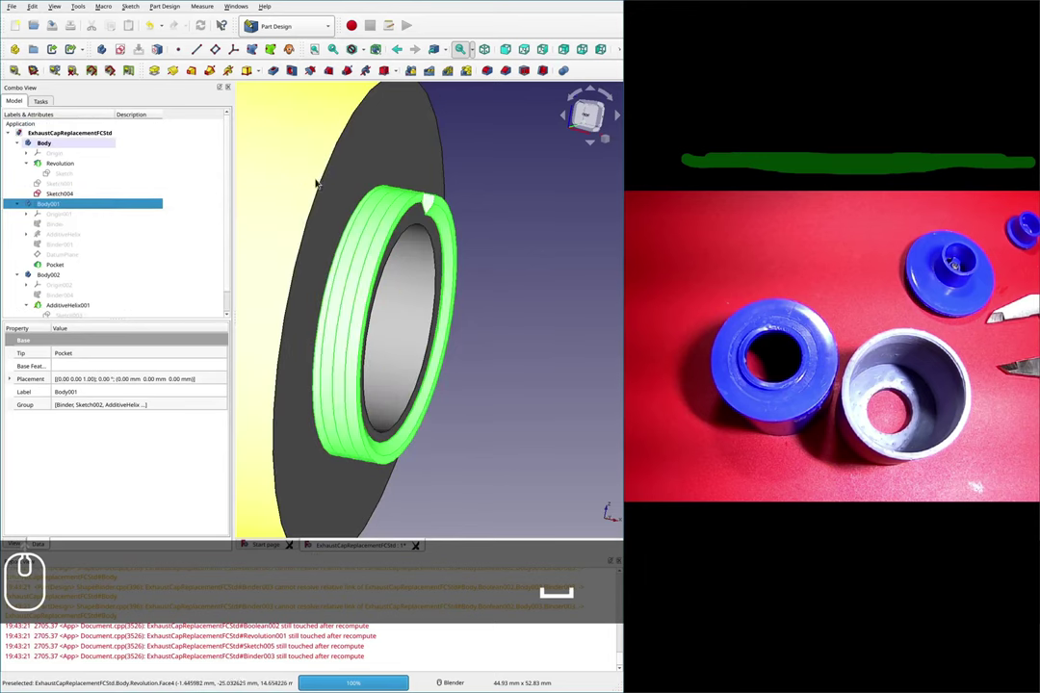
{"action": "left_click", "coordinate": [563, 70]}
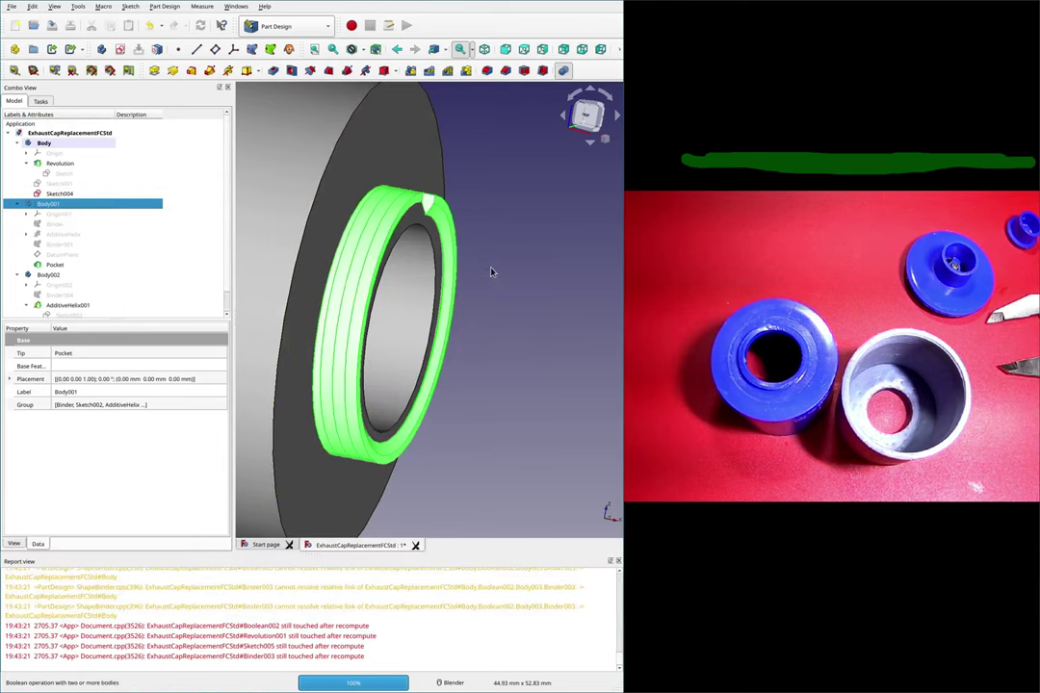
{"action": "left_click", "coordinate": [62, 384]}
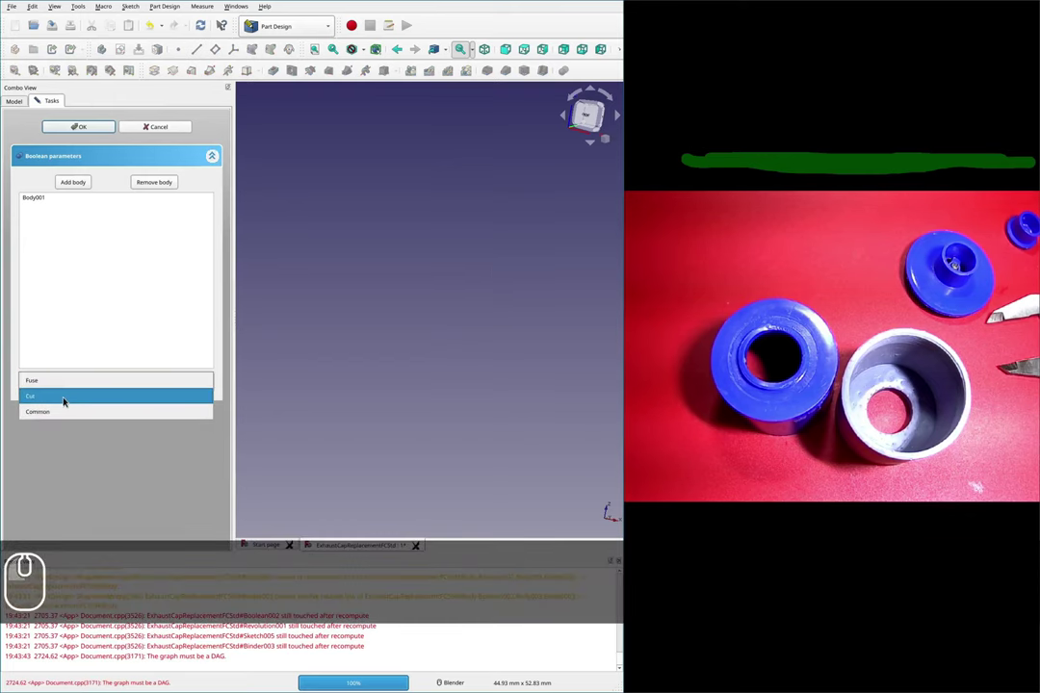
{"action": "left_click", "coordinate": [63, 402]}
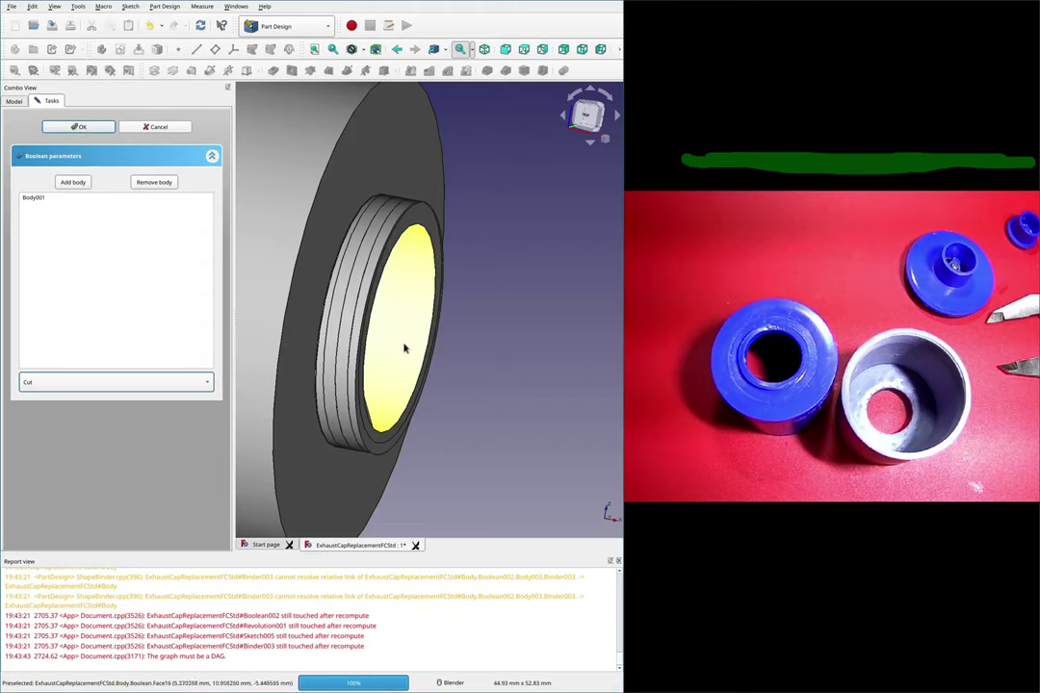
{"action": "scroll", "coordinate": [409, 240], "scroll_direction": "up", "scroll_amount": 6}
{"action": "middle_click_drag", "start_coordinate": [422, 201], "coordinate": [385, 230]}
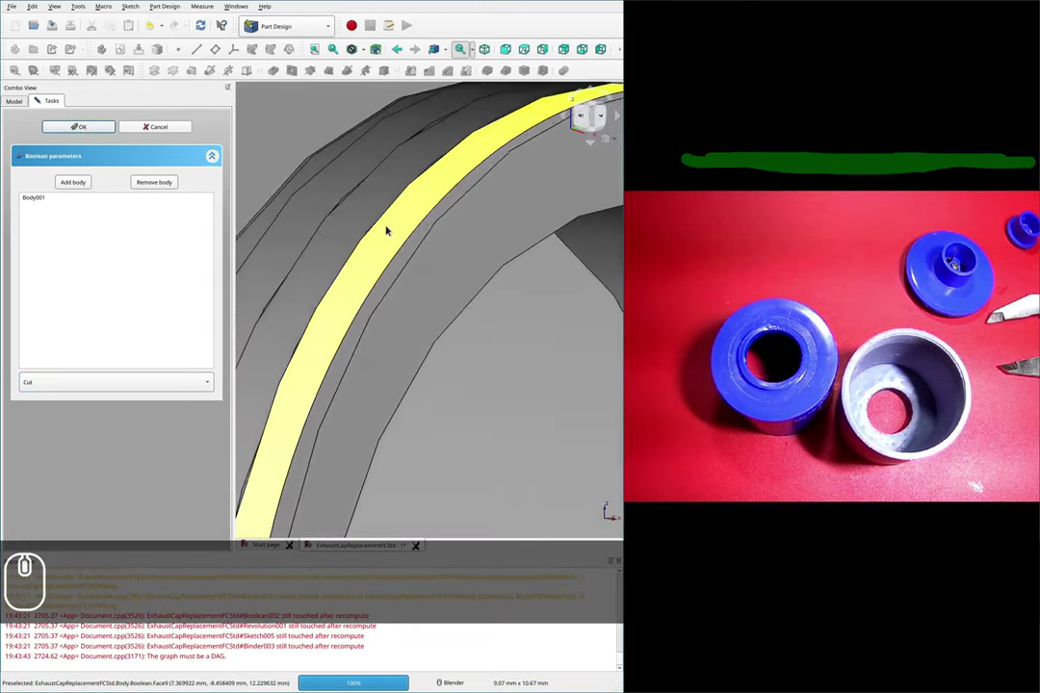
{"action": "scroll", "coordinate": [394, 242], "scroll_direction": "down", "scroll_amount": 7}
{"action": "scroll", "coordinate": [350, 399], "scroll_direction": "up", "scroll_amount": 4}
{"action": "middle_click_drag", "start_coordinate": [351, 405], "coordinate": [241, 221]}
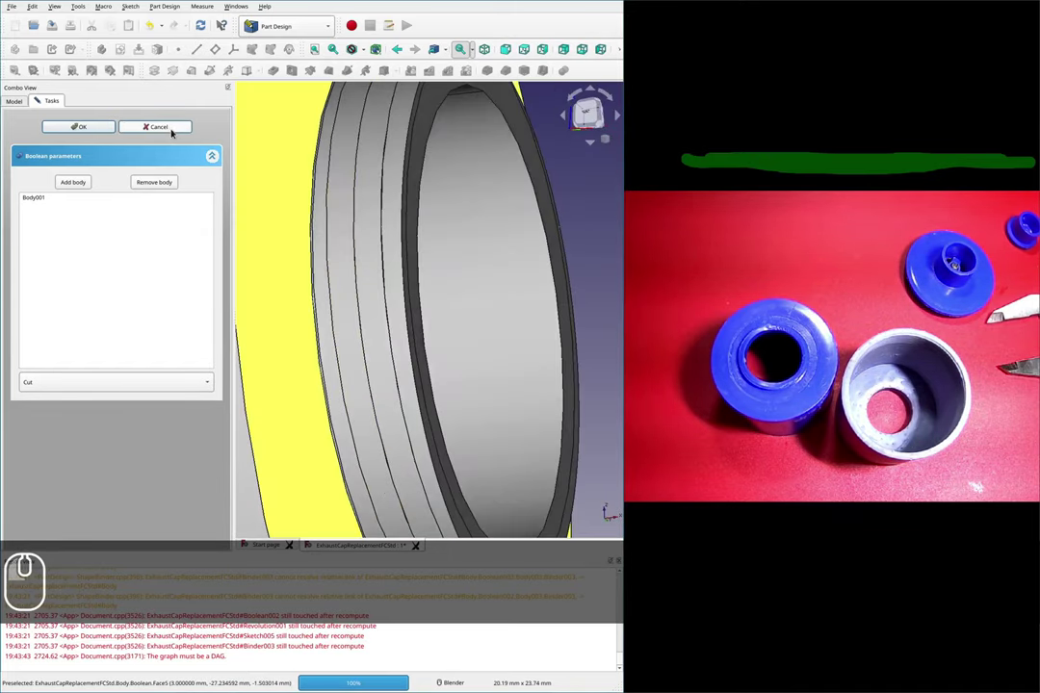
{"action": "left_click", "coordinate": [168, 131]}
Step: Examine the end face of Body001's thread ring and the profile in AdditiveHelix's Sketch002
{"action": "scroll", "coordinate": [378, 325], "scroll_direction": "down", "scroll_amount": 3}
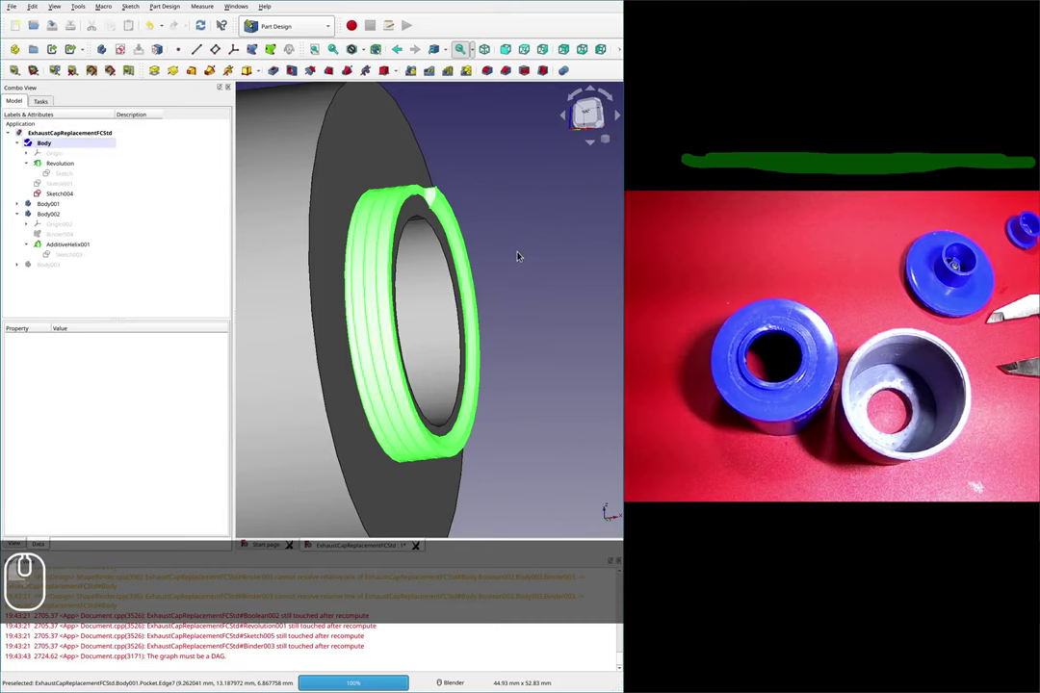
{"action": "scroll", "coordinate": [429, 198], "scroll_direction": "up", "scroll_amount": 8}
{"action": "middle_click_drag", "start_coordinate": [421, 173], "coordinate": [446, 191]}
{"action": "scroll", "coordinate": [460, 220], "scroll_direction": "down", "scroll_amount": 4}
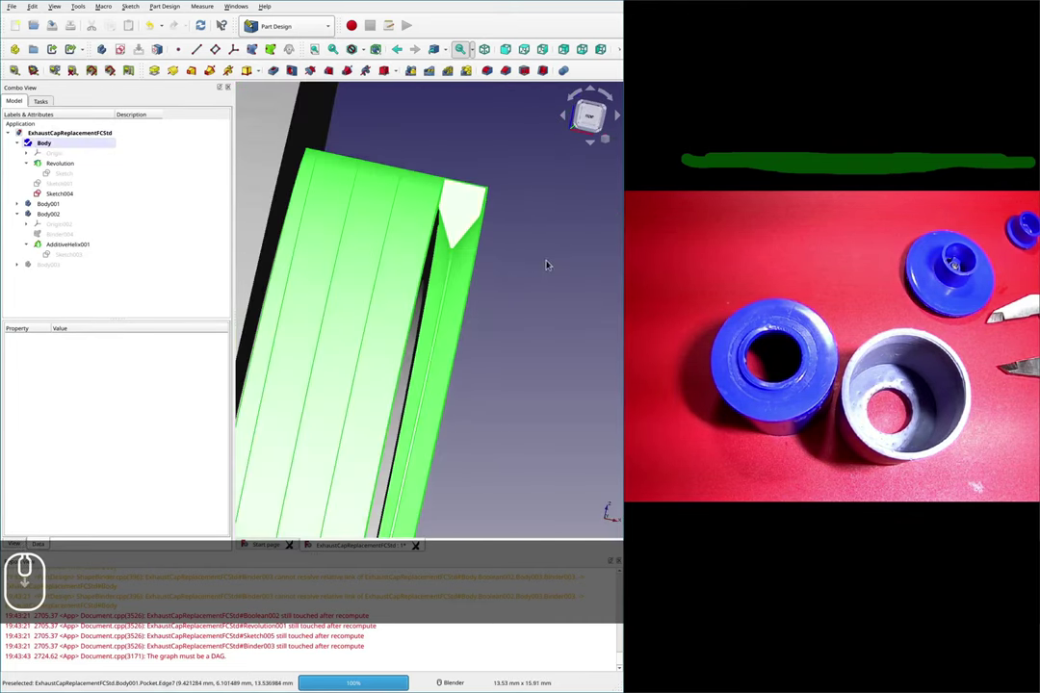
{"action": "left_click", "coordinate": [60, 174]}
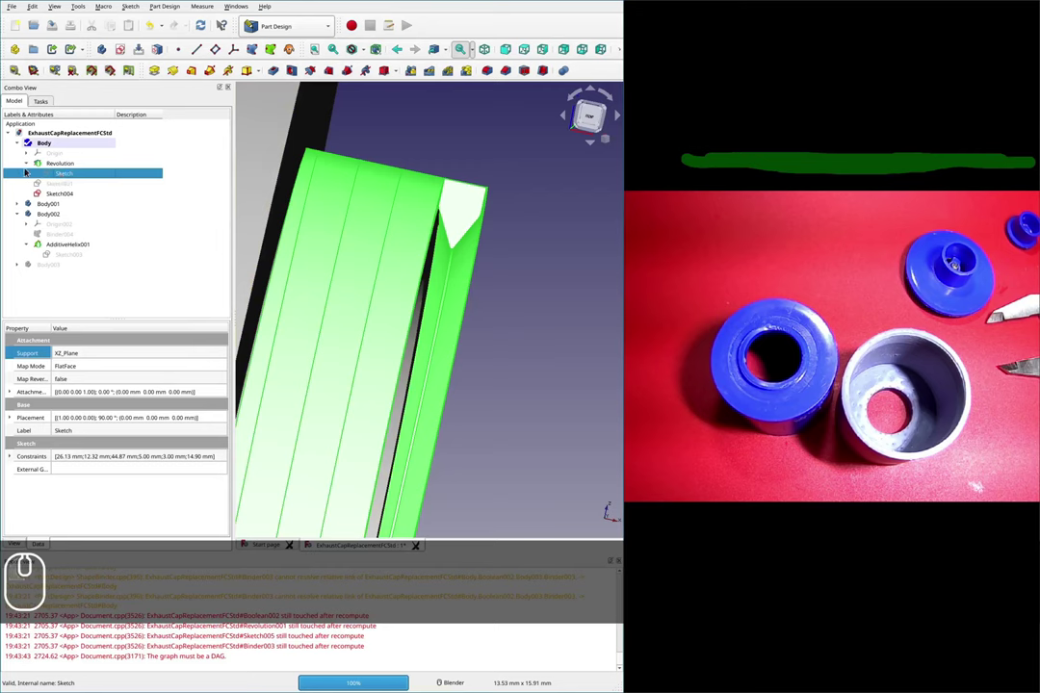
{"action": "left_click", "coordinate": [17, 205]}
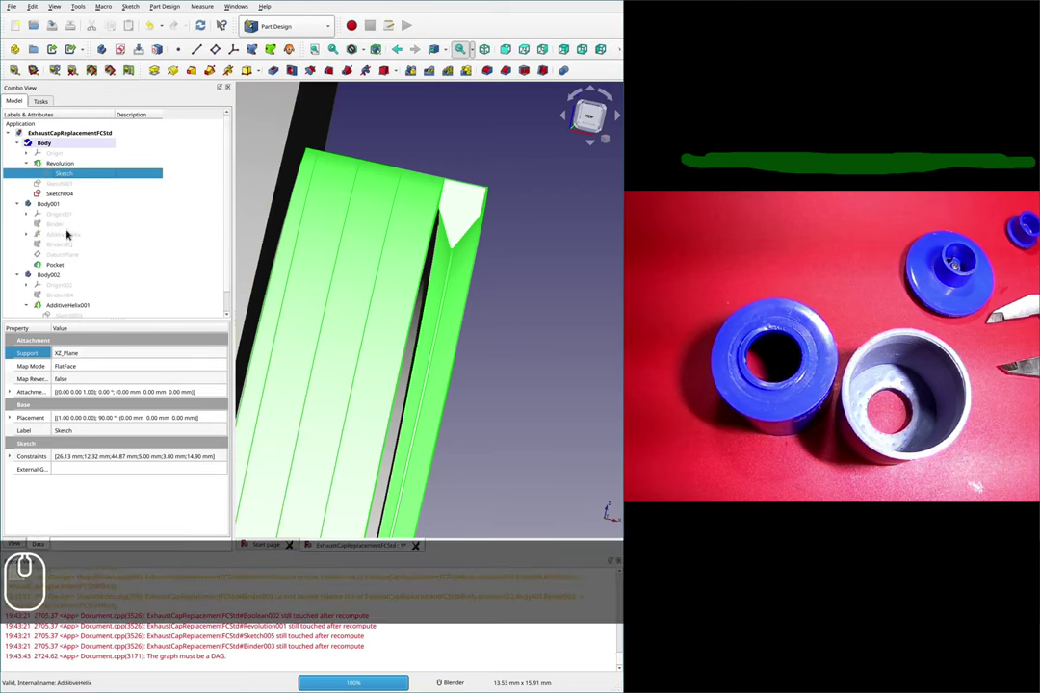
{"action": "left_click", "coordinate": [62, 244]}
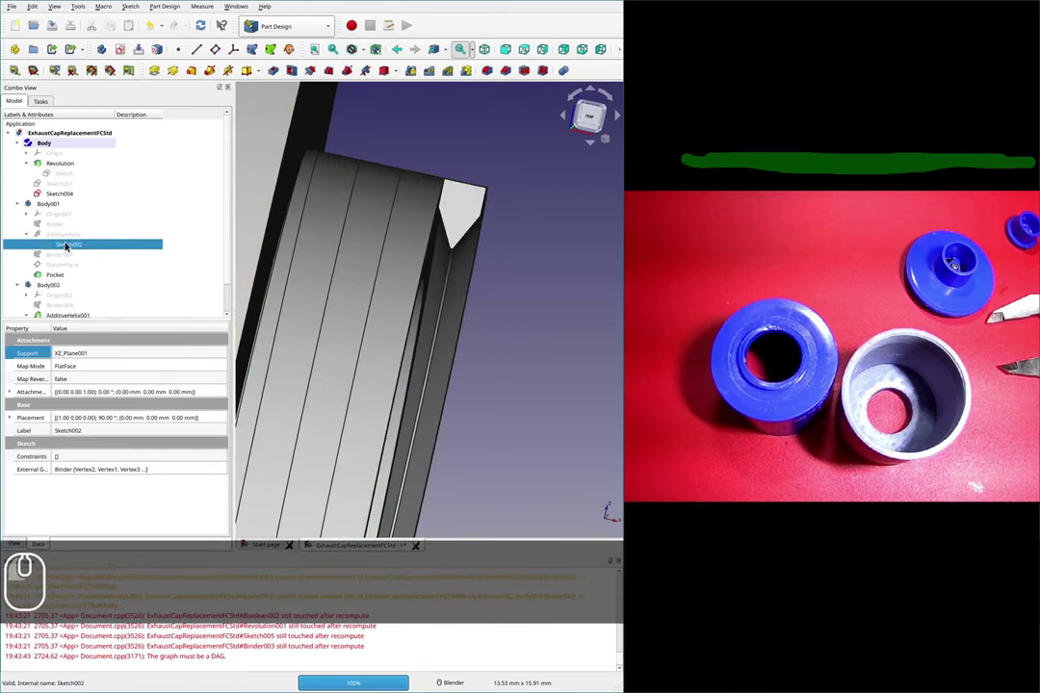
{"action": "right_click", "coordinate": [67, 246]}
{"action": "left_click", "coordinate": [97, 249]}
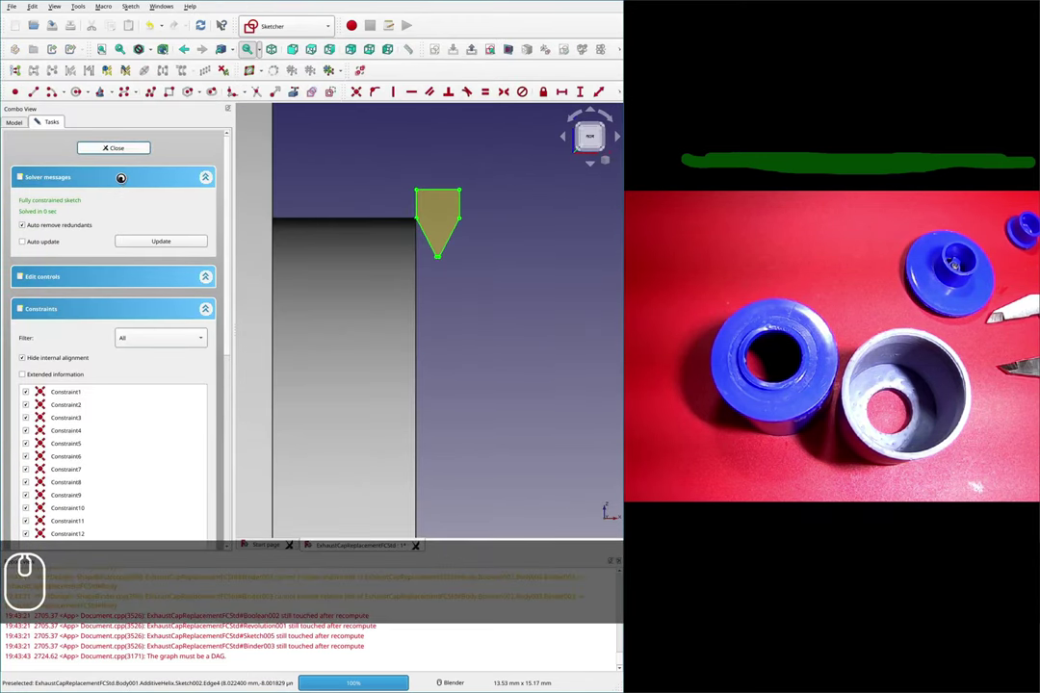
{"action": "left_click", "coordinate": [106, 149]}
Step: Open the main Body's Sketch001 for editing at the thread profile's width dimension
{"action": "right_click", "coordinate": [63, 194]}
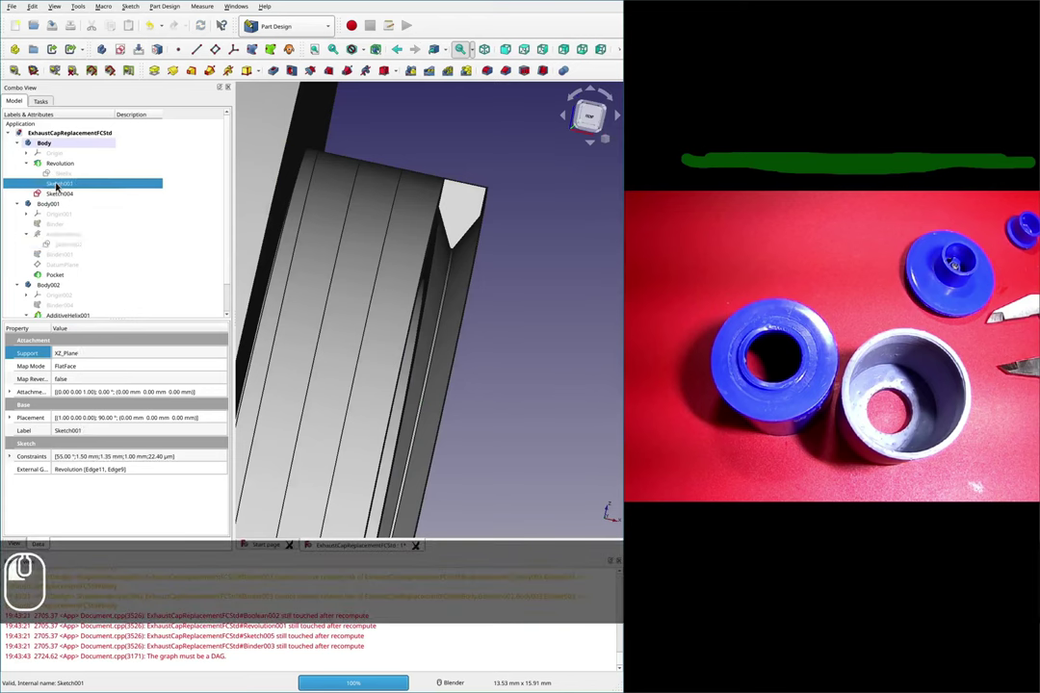
{"action": "left_click", "coordinate": [96, 200]}
{"action": "scroll", "coordinate": [441, 203], "scroll_direction": "up", "scroll_amount": 6}
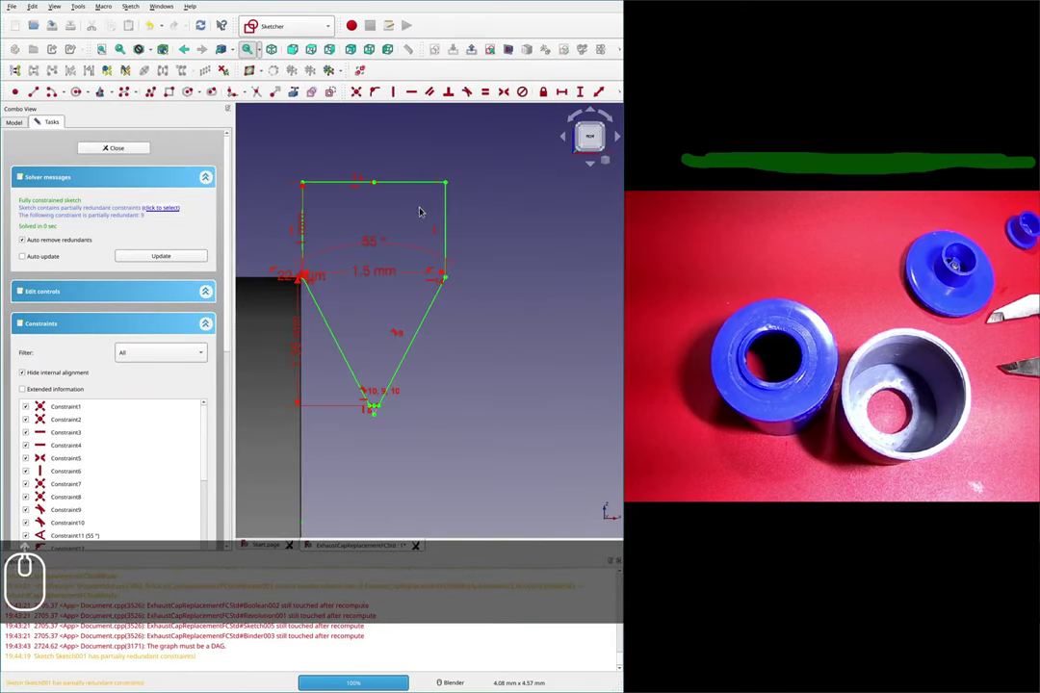
{"action": "scroll", "coordinate": [430, 293], "scroll_direction": "down", "scroll_amount": 2}
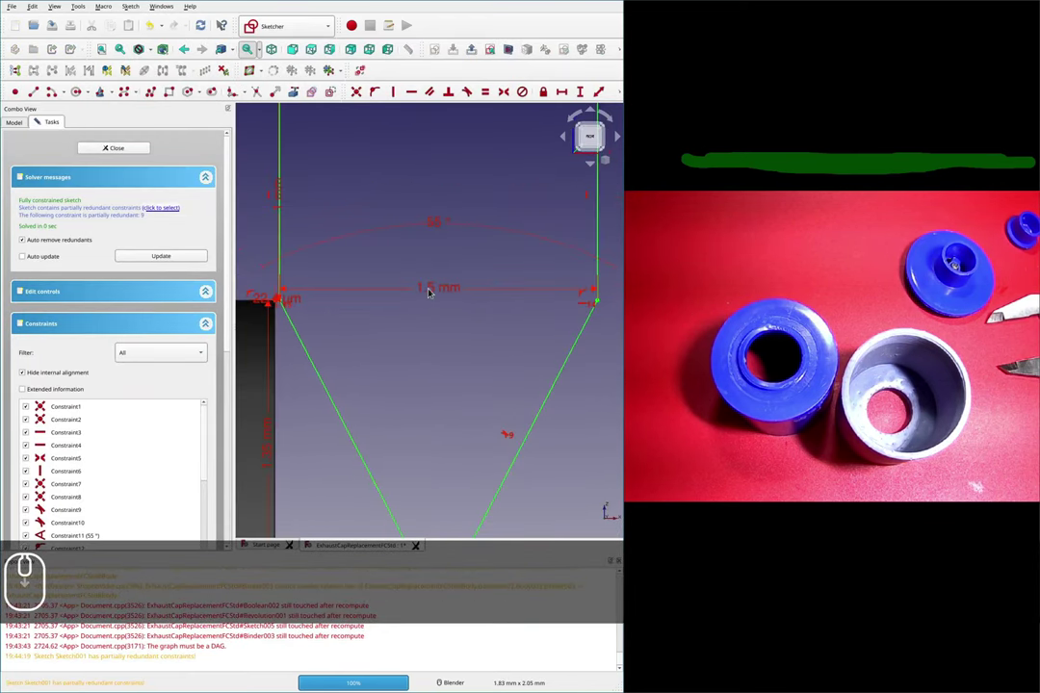
Step: Try to set the thread profile's horizontal width to 1.4 mm
{"action": "double_click", "coordinate": [436, 292]}
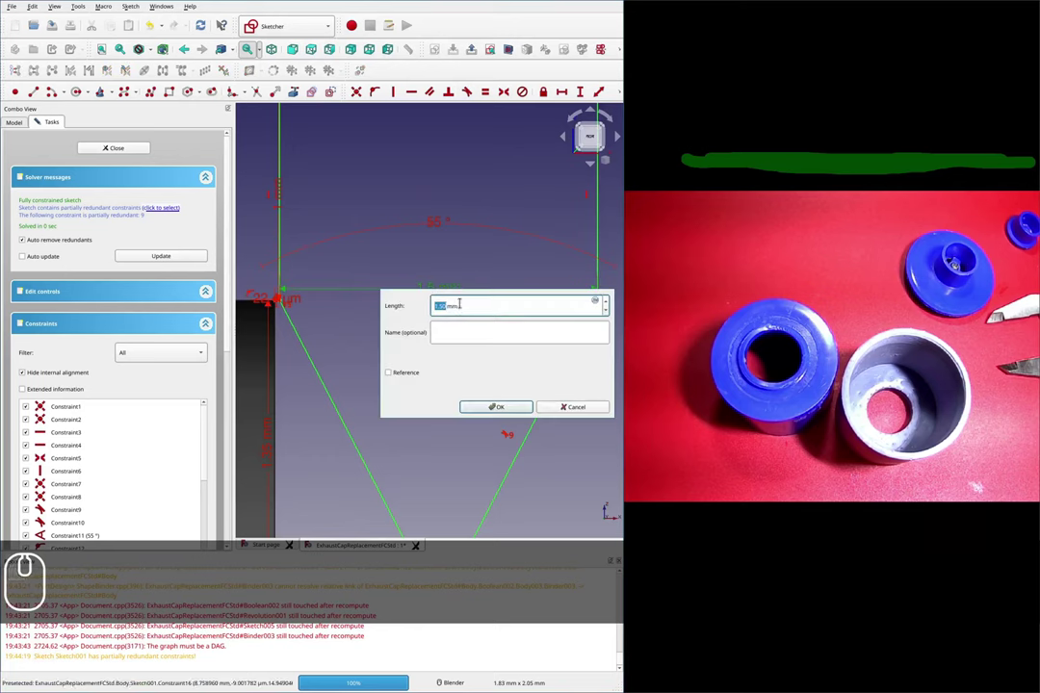
{"action": "type", "text": "1.4"}
{"action": "key", "text": "Return"}
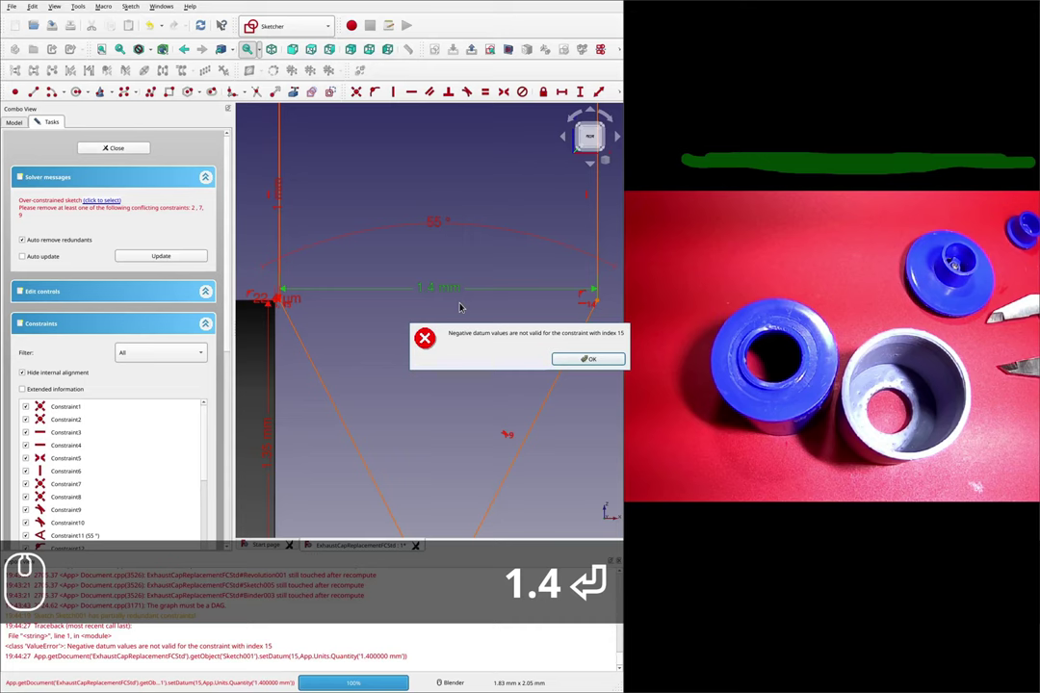
{"action": "left_click", "coordinate": [572, 358]}
Step: Set the thread profile's horizontal width to 1.45 mm
{"action": "scroll", "coordinate": [476, 358], "scroll_direction": "down", "scroll_amount": 6}
{"action": "scroll", "coordinate": [470, 398], "scroll_direction": "up", "scroll_amount": 6}
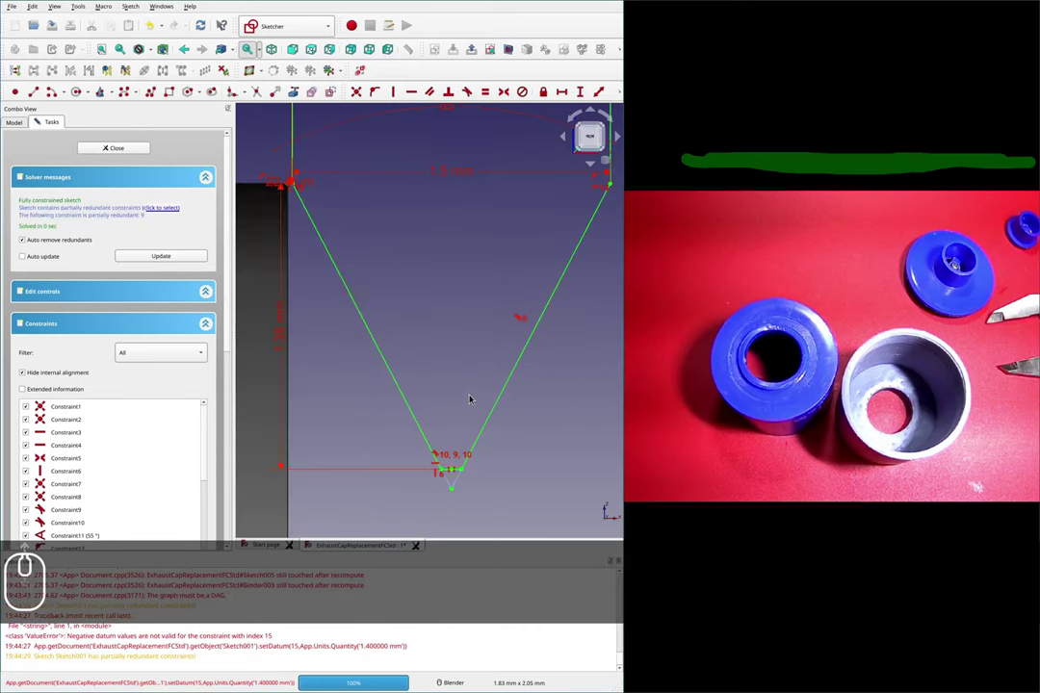
{"action": "scroll", "coordinate": [481, 279], "scroll_direction": "down", "scroll_amount": 5}
{"action": "scroll", "coordinate": [467, 270], "scroll_direction": "up", "scroll_amount": 5}
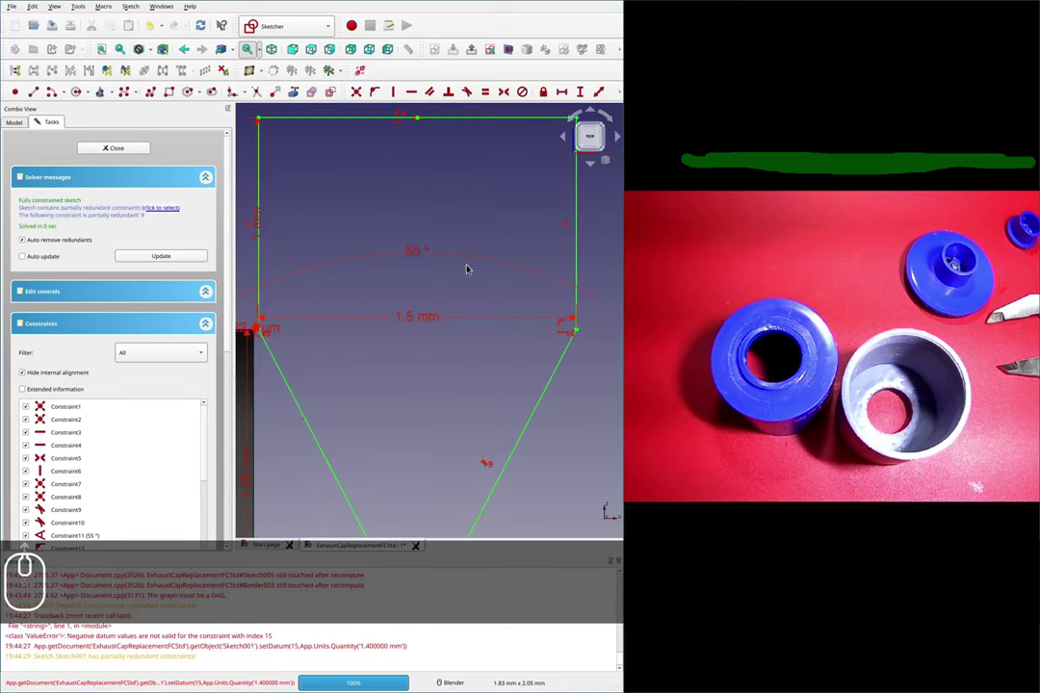
{"action": "double_click", "coordinate": [423, 319]}
{"action": "type", "text": "1.45"}
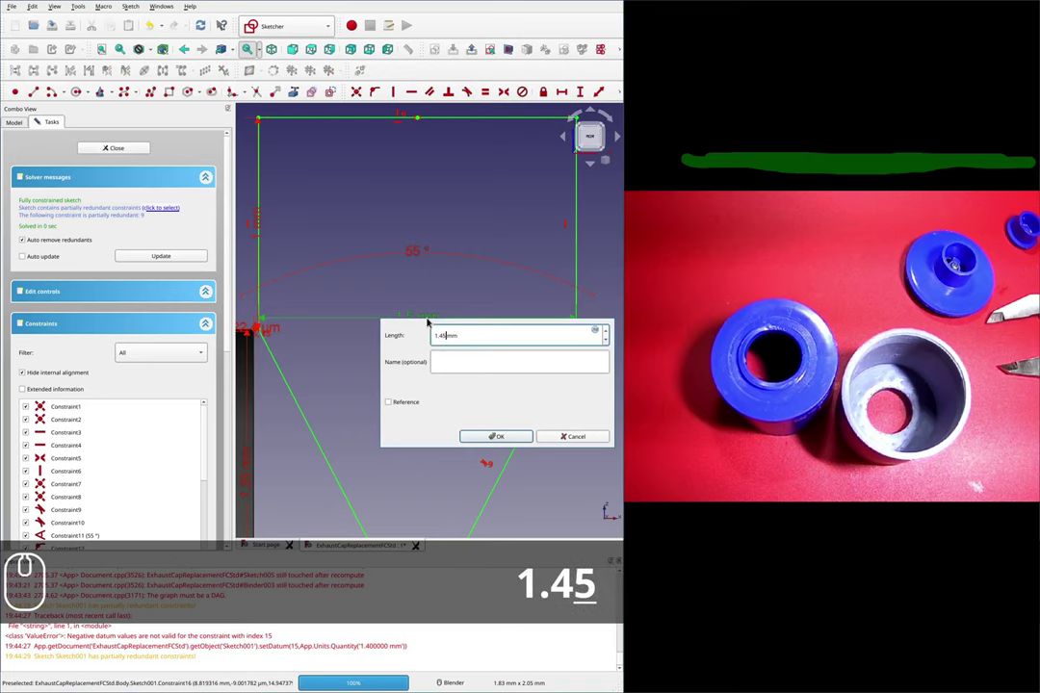
{"action": "key", "text": "Return"}
{"action": "scroll", "coordinate": [429, 323], "scroll_direction": "down", "scroll_amount": 3}
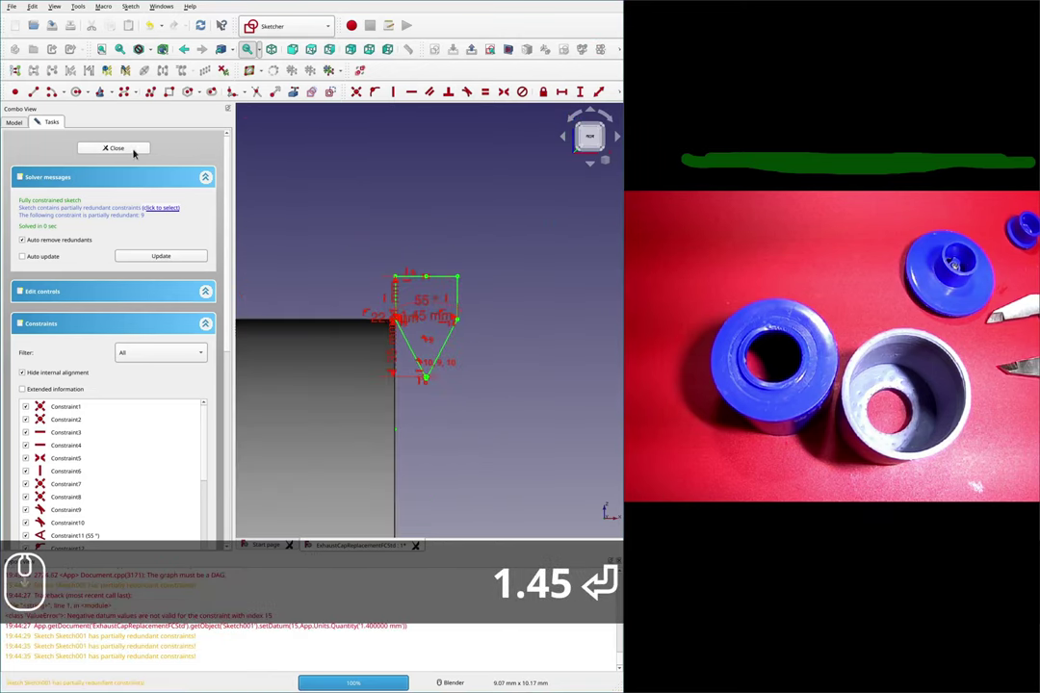